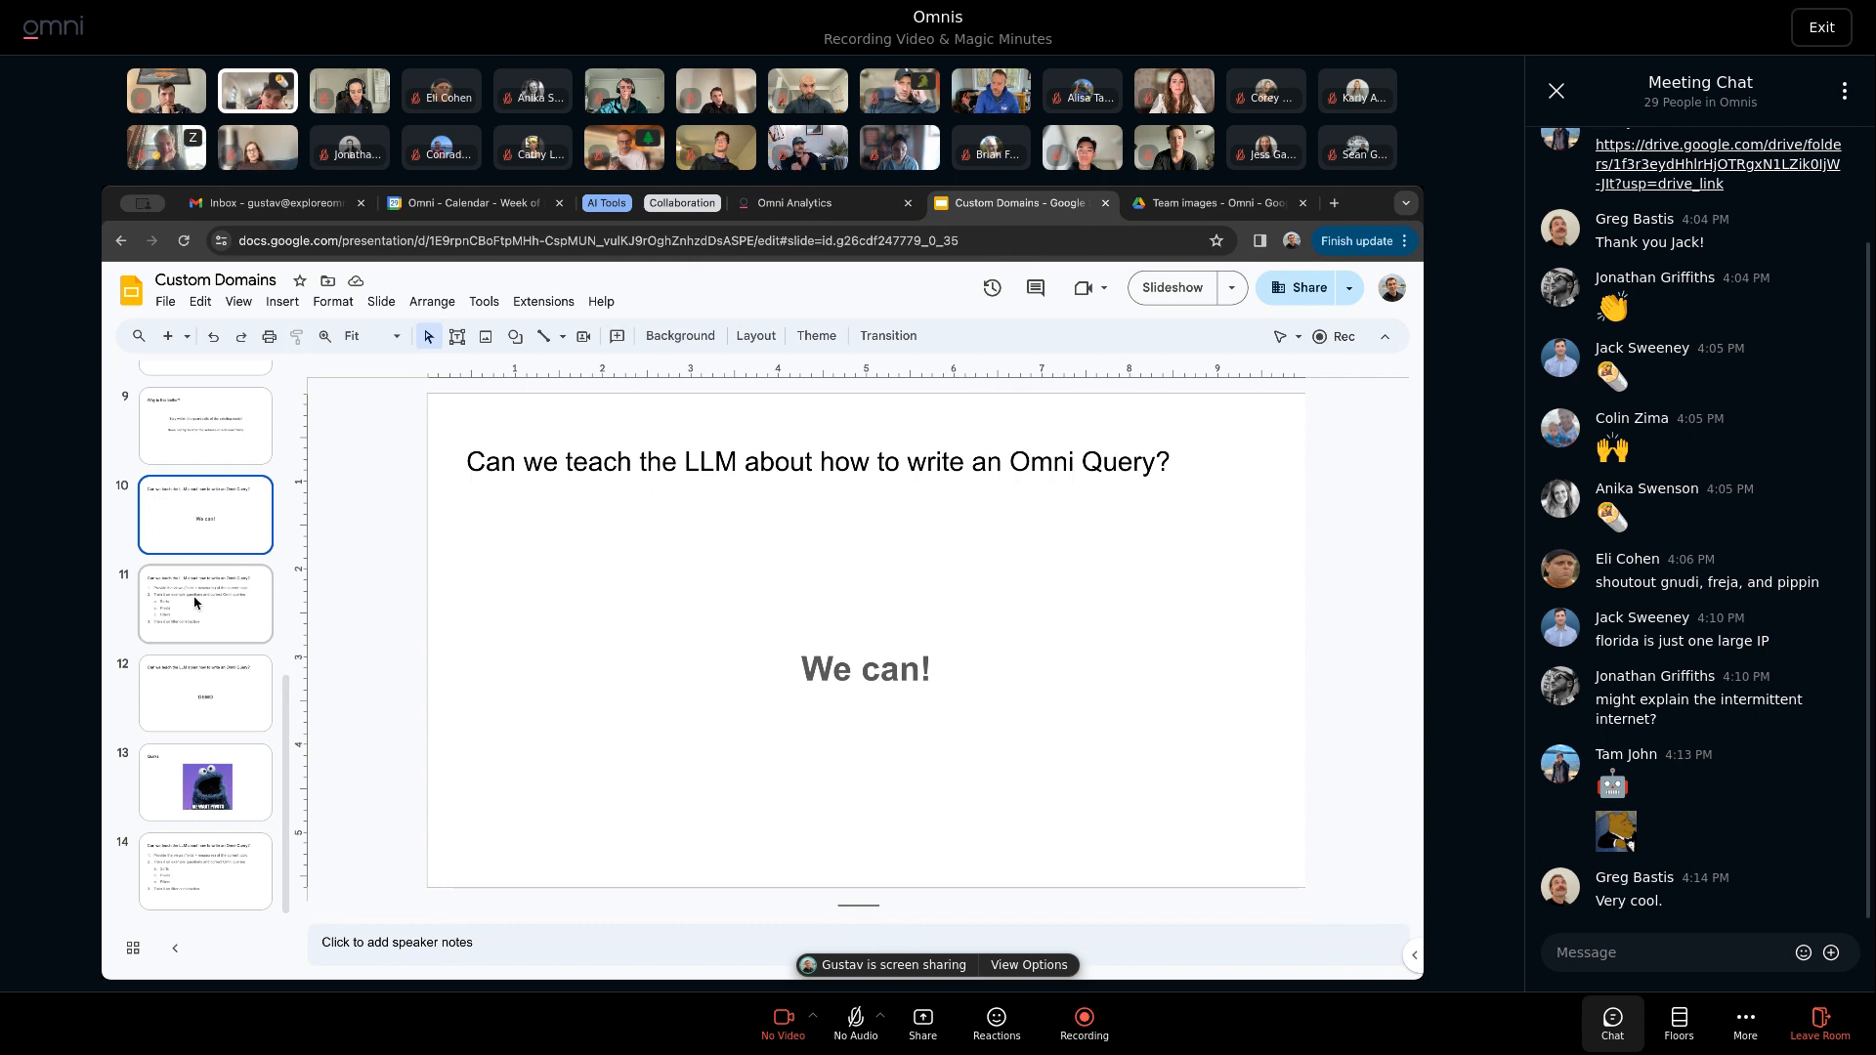
Switch to the Omni Analytics page in the browser and start a new query on Order Items.
{"action": "left_click", "coordinate": [832, 206]}
{"action": "left_click", "coordinate": [443, 518]}
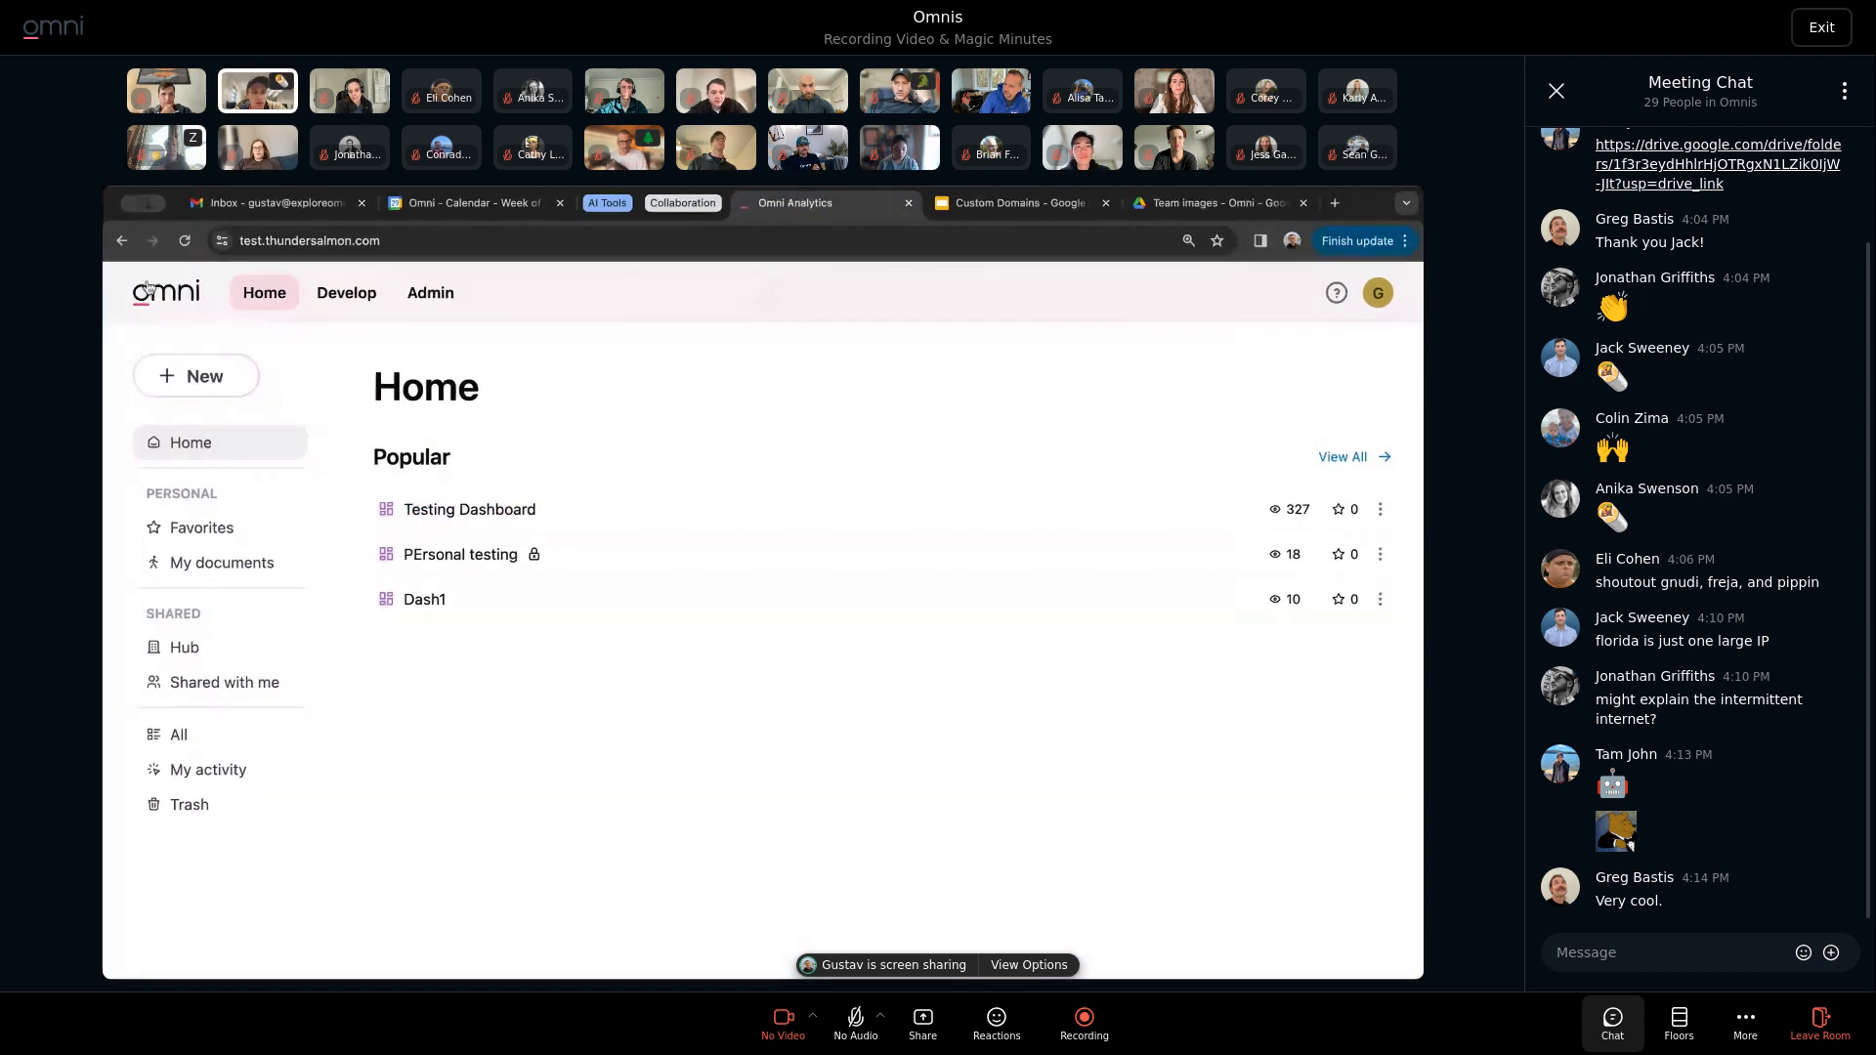
{"action": "left_click", "coordinate": [216, 382]}
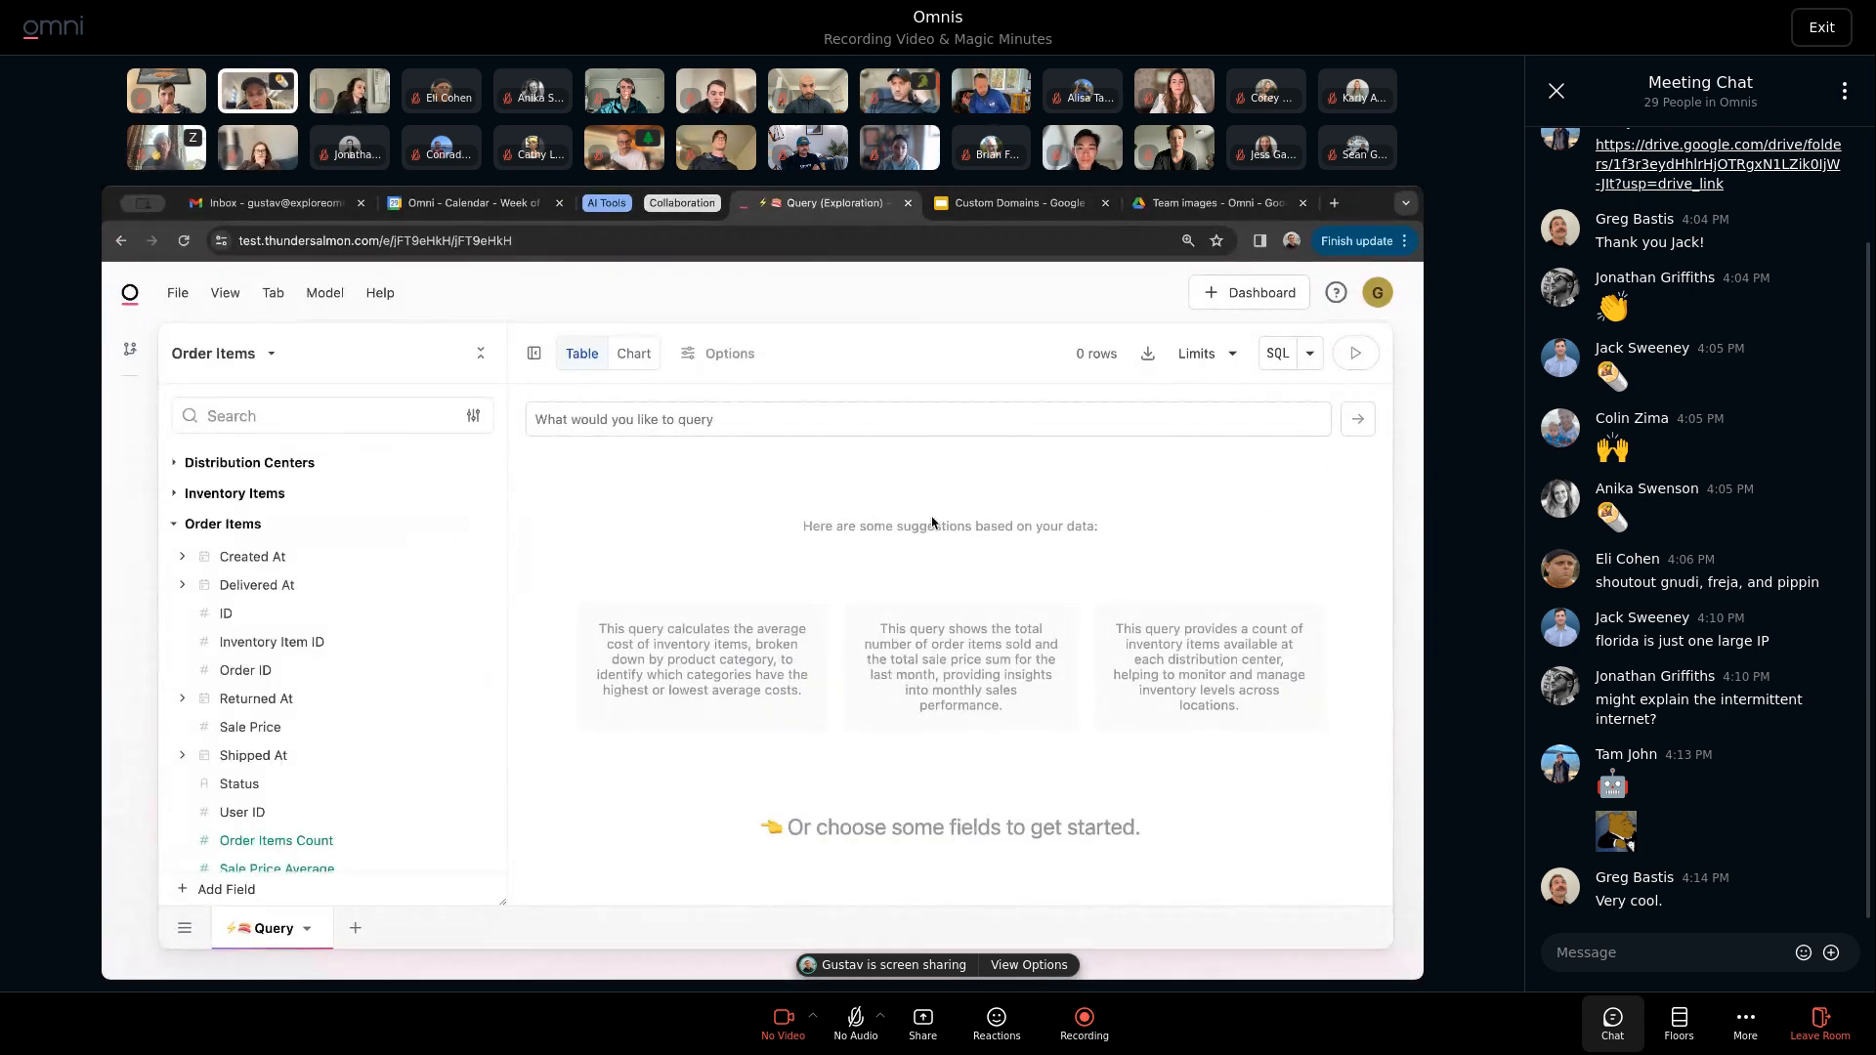
{"action": "left_click", "coordinate": [693, 418]}
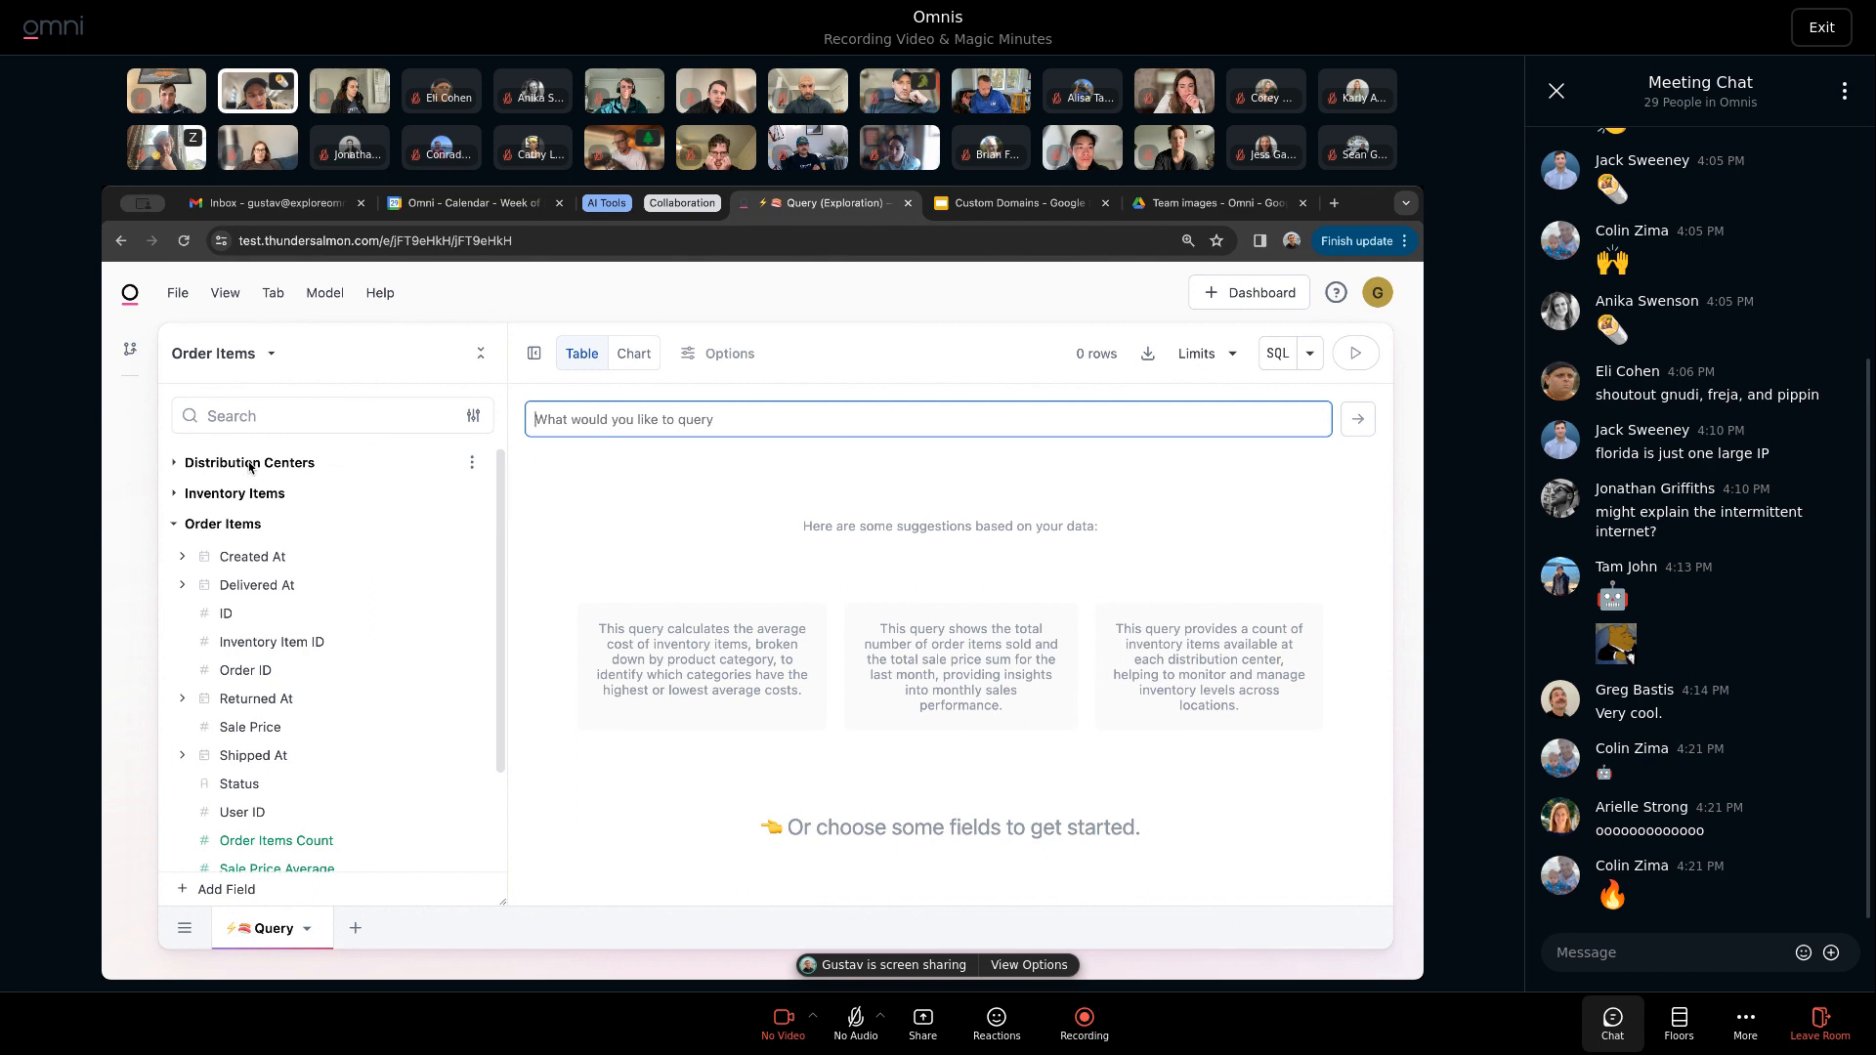
Run the suggested query that counts the inventory items available at each distribution center.
{"action": "scroll", "coordinate": [234, 572], "scroll_direction": "down", "scroll_amount": 2}
{"action": "scroll", "coordinate": [234, 548], "scroll_direction": "up", "scroll_amount": 2}
{"action": "scroll", "coordinate": [278, 613], "scroll_direction": "down", "scroll_amount": 2}
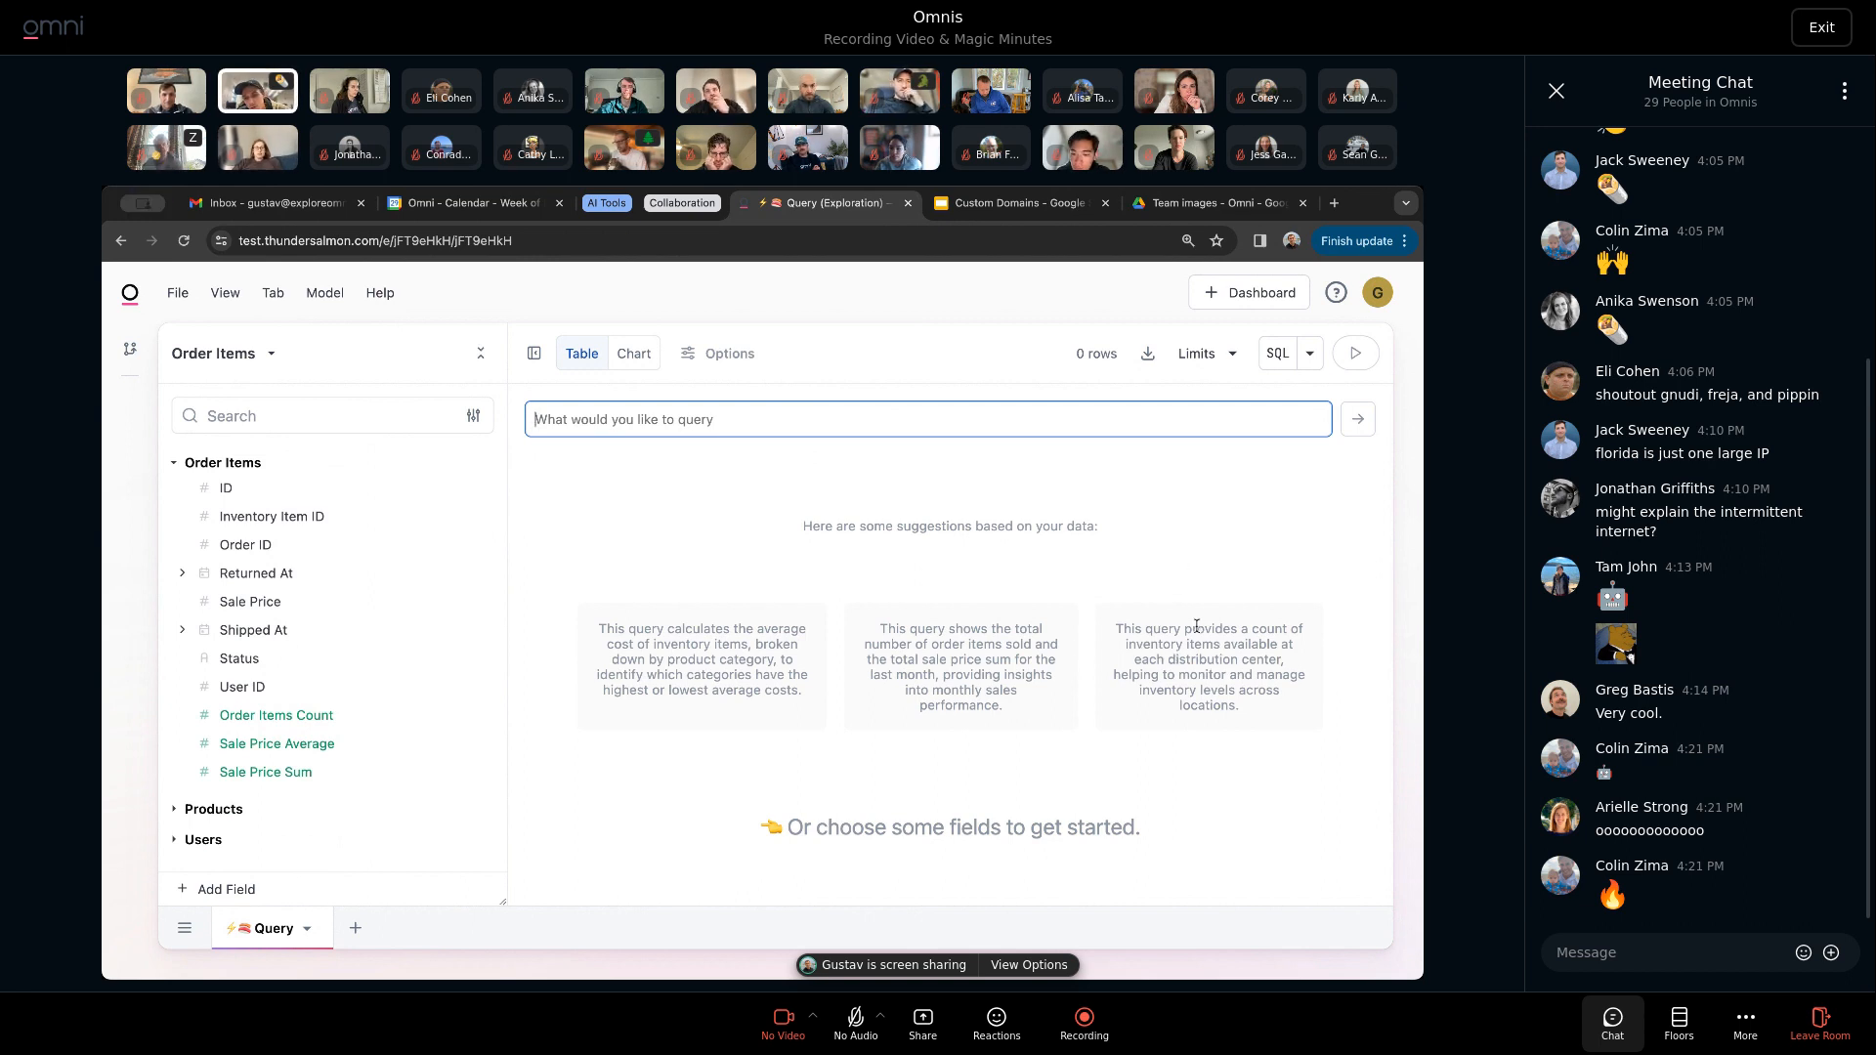
{"action": "key", "text": "ctrl+plus"}
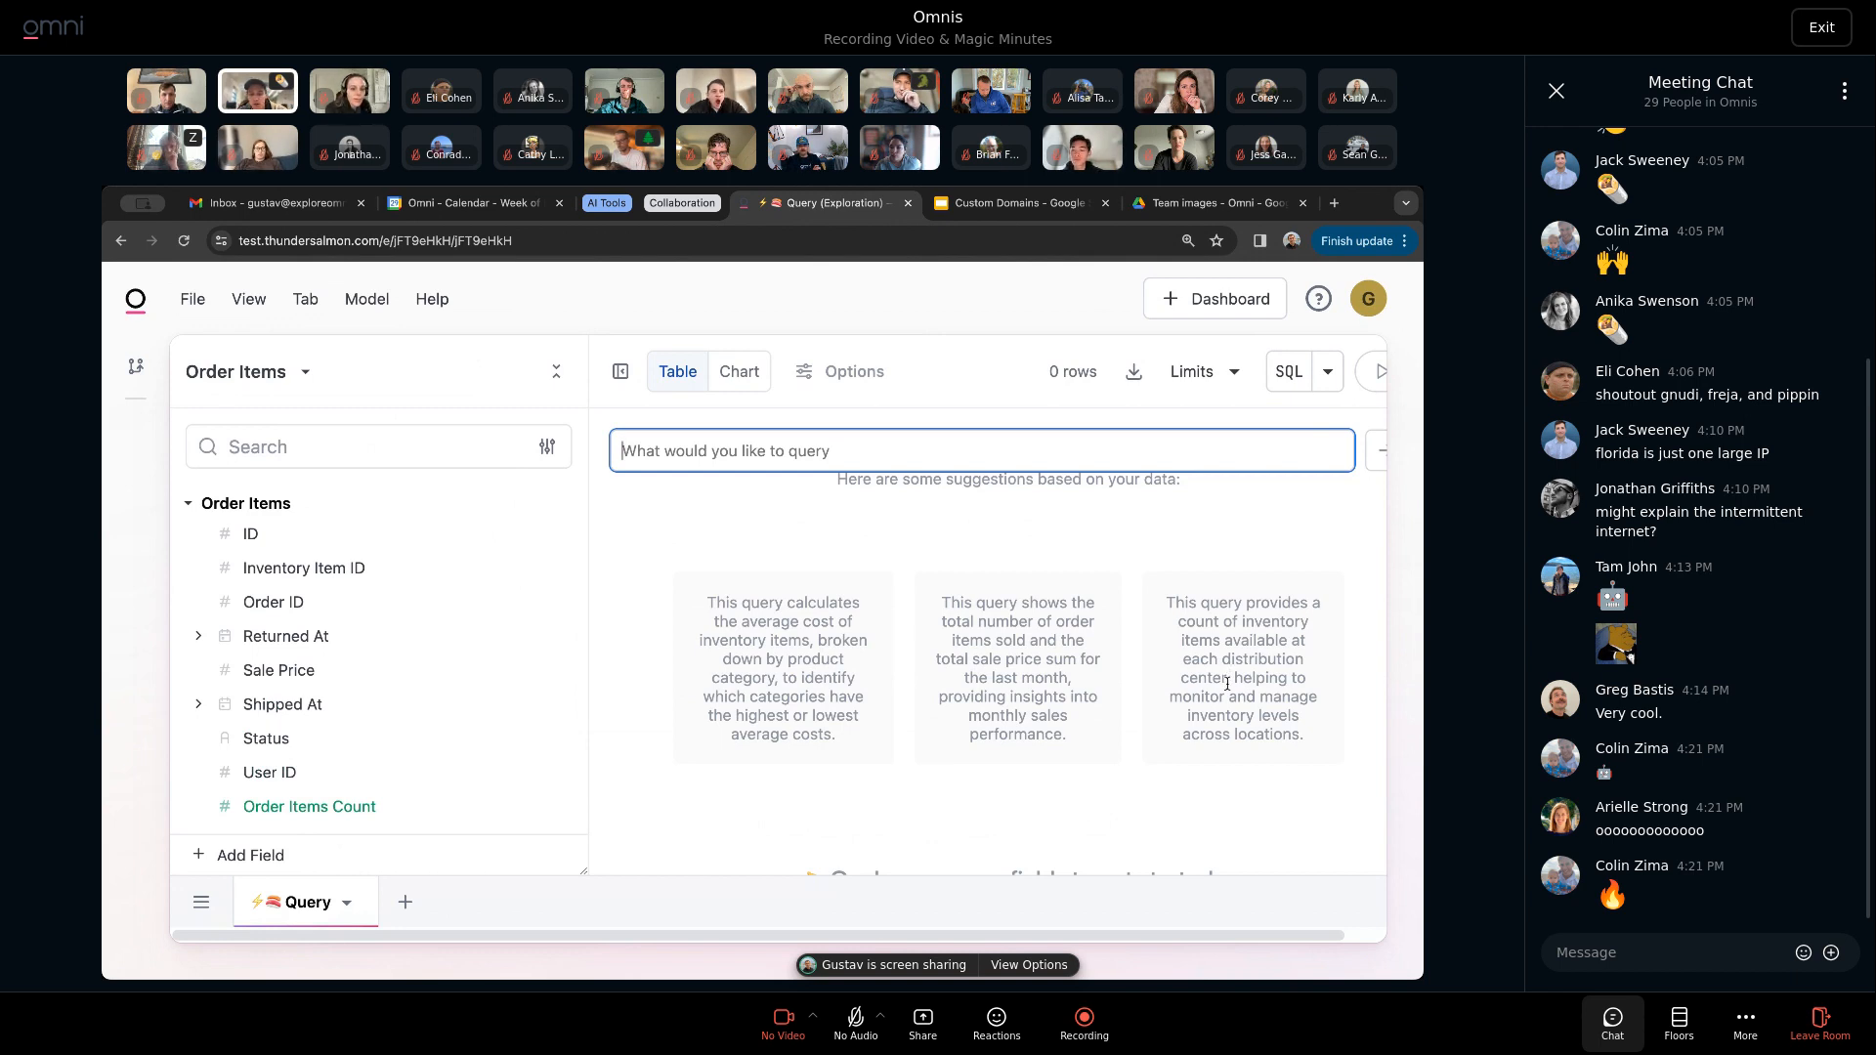
{"action": "key", "text": "ctrl+minus"}
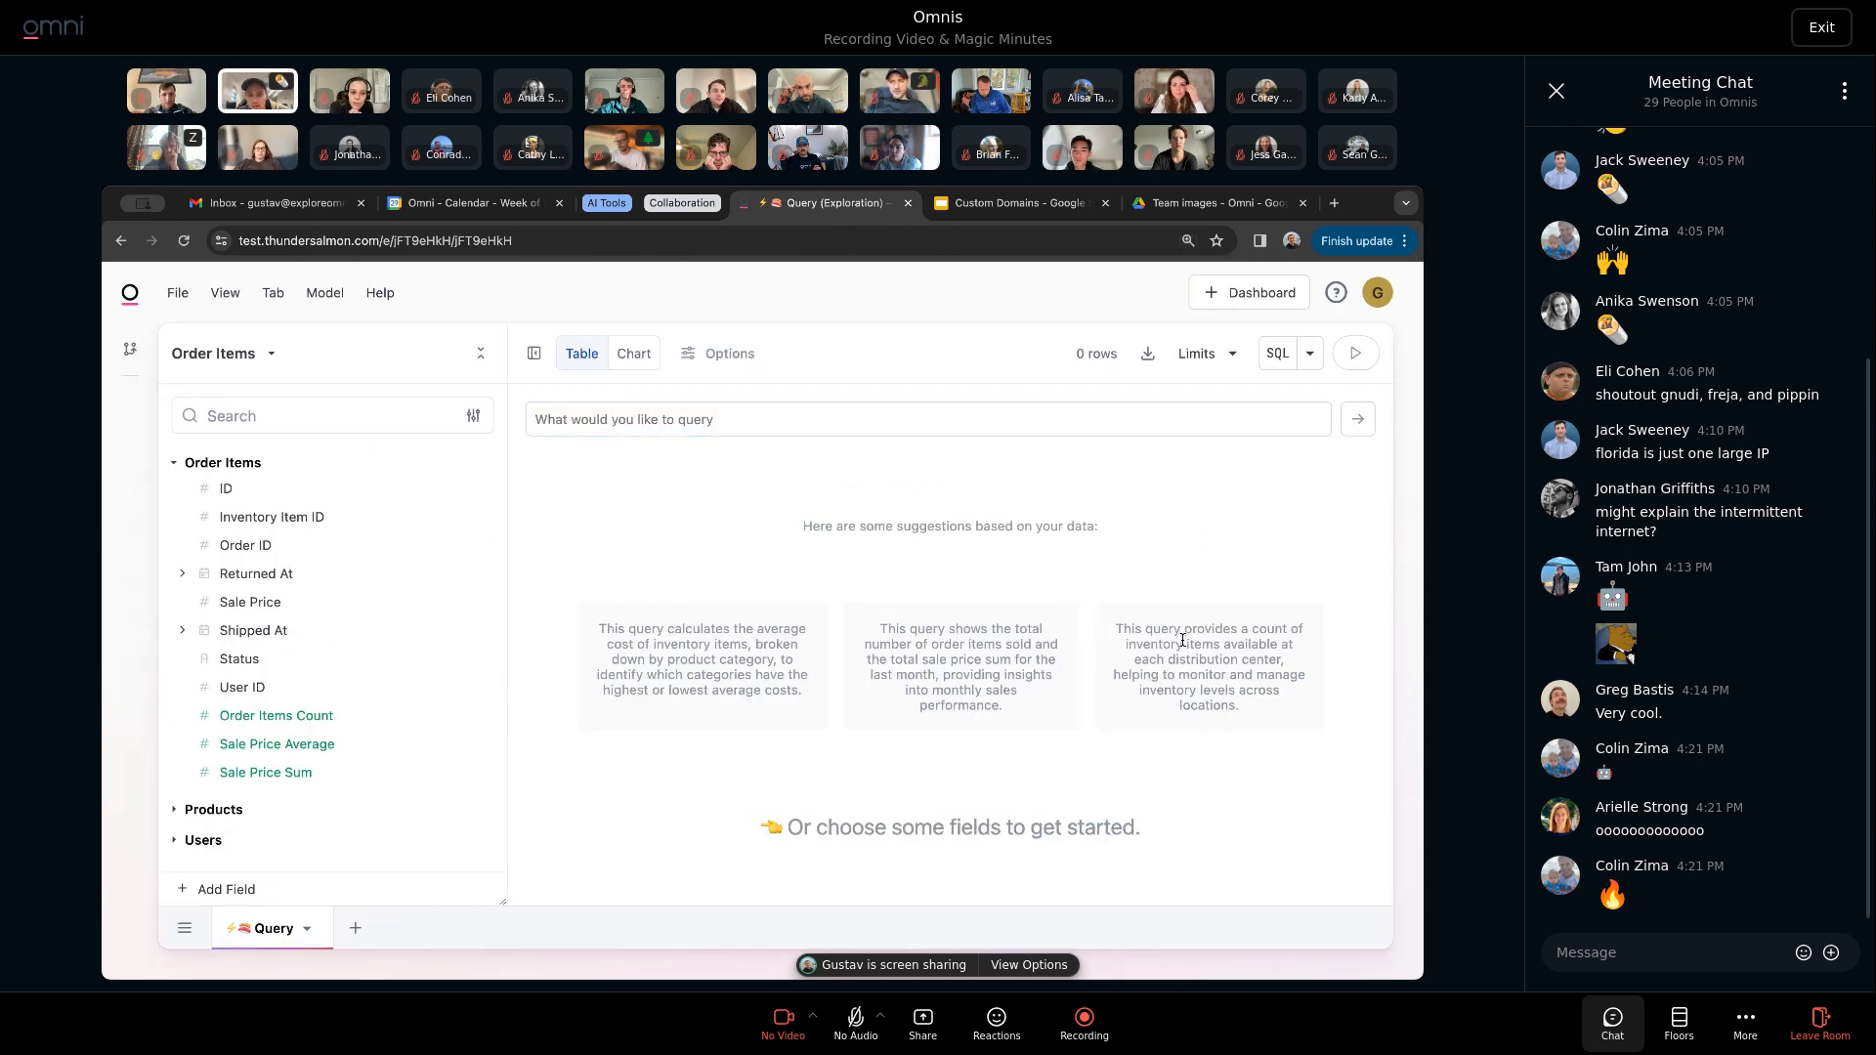
{"action": "left_click", "coordinate": [1183, 640]}
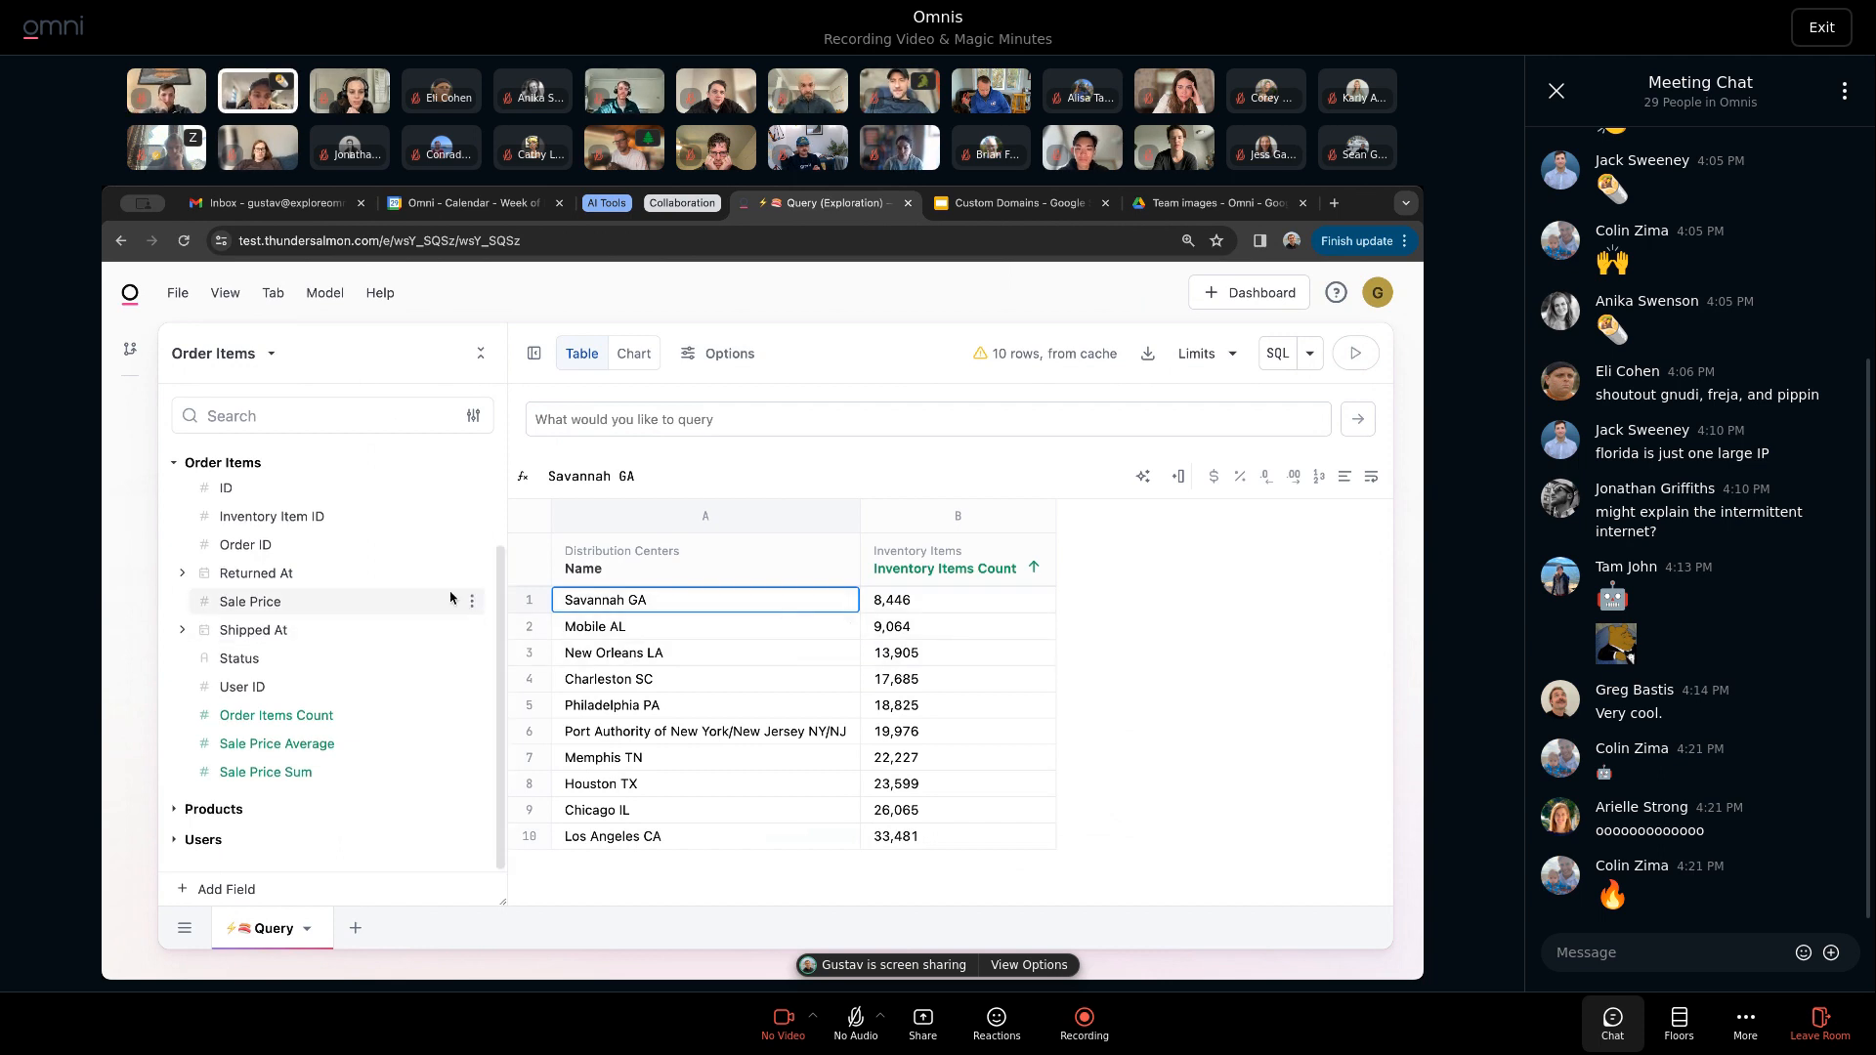
Examine which Inventory Items and Distribution Centers fields the query uses, and collapse both field groups.
{"action": "scroll", "coordinate": [450, 598], "scroll_direction": "up", "scroll_amount": 2}
{"action": "left_click", "coordinate": [261, 493]}
{"action": "scroll", "coordinate": [294, 665], "scroll_direction": "down", "scroll_amount": 2}
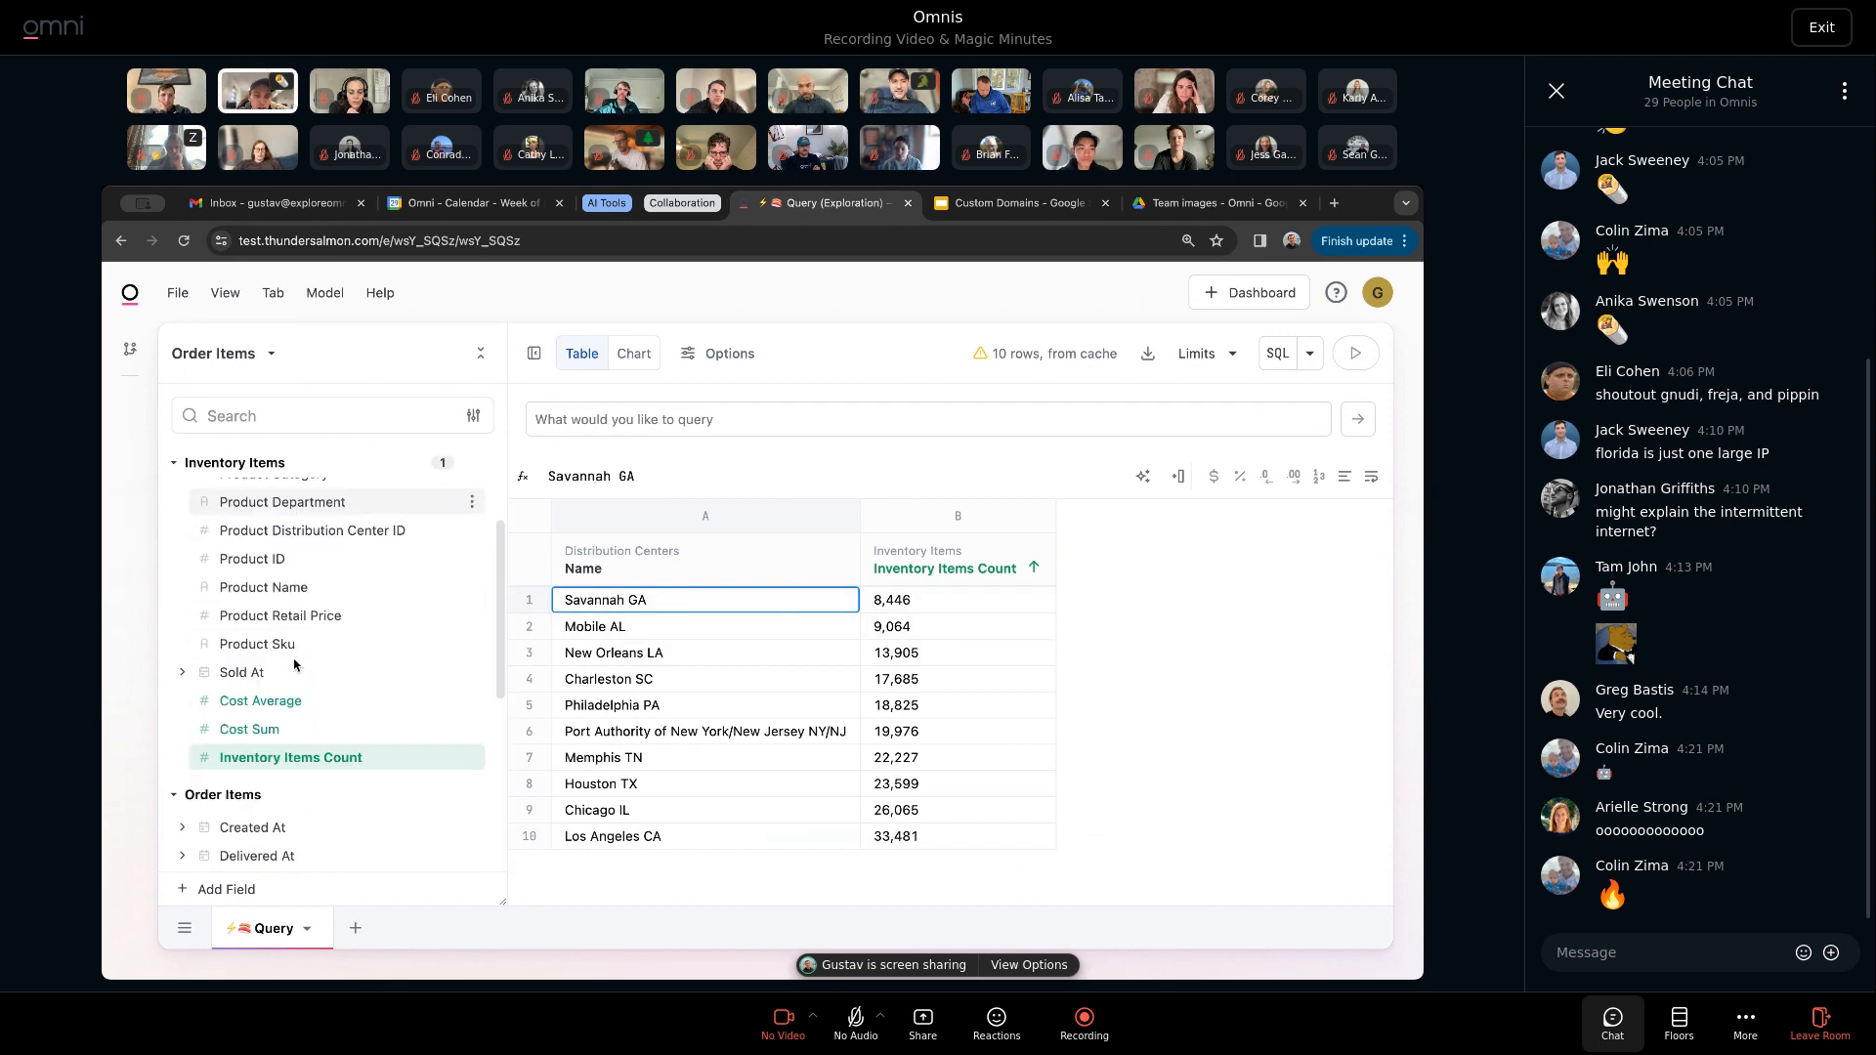
{"action": "scroll", "coordinate": [298, 679], "scroll_direction": "up", "scroll_amount": 3}
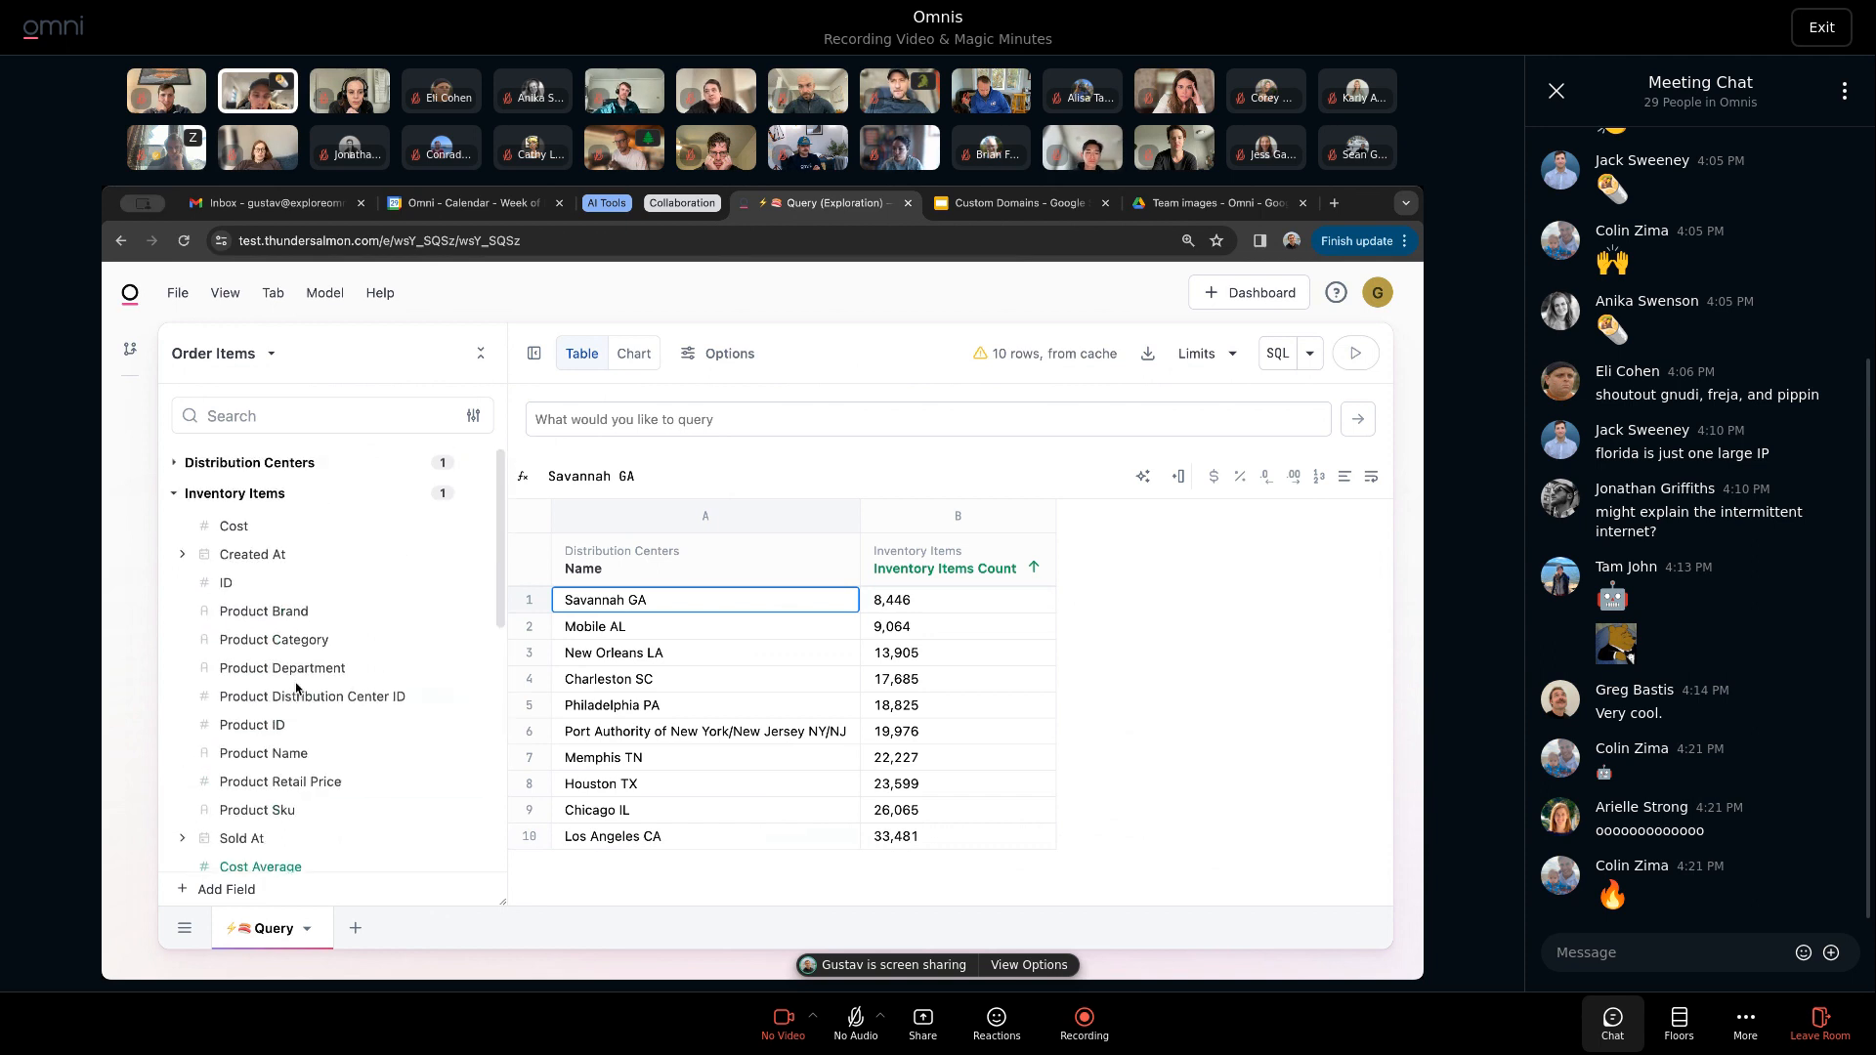
{"action": "left_click", "coordinate": [296, 461]}
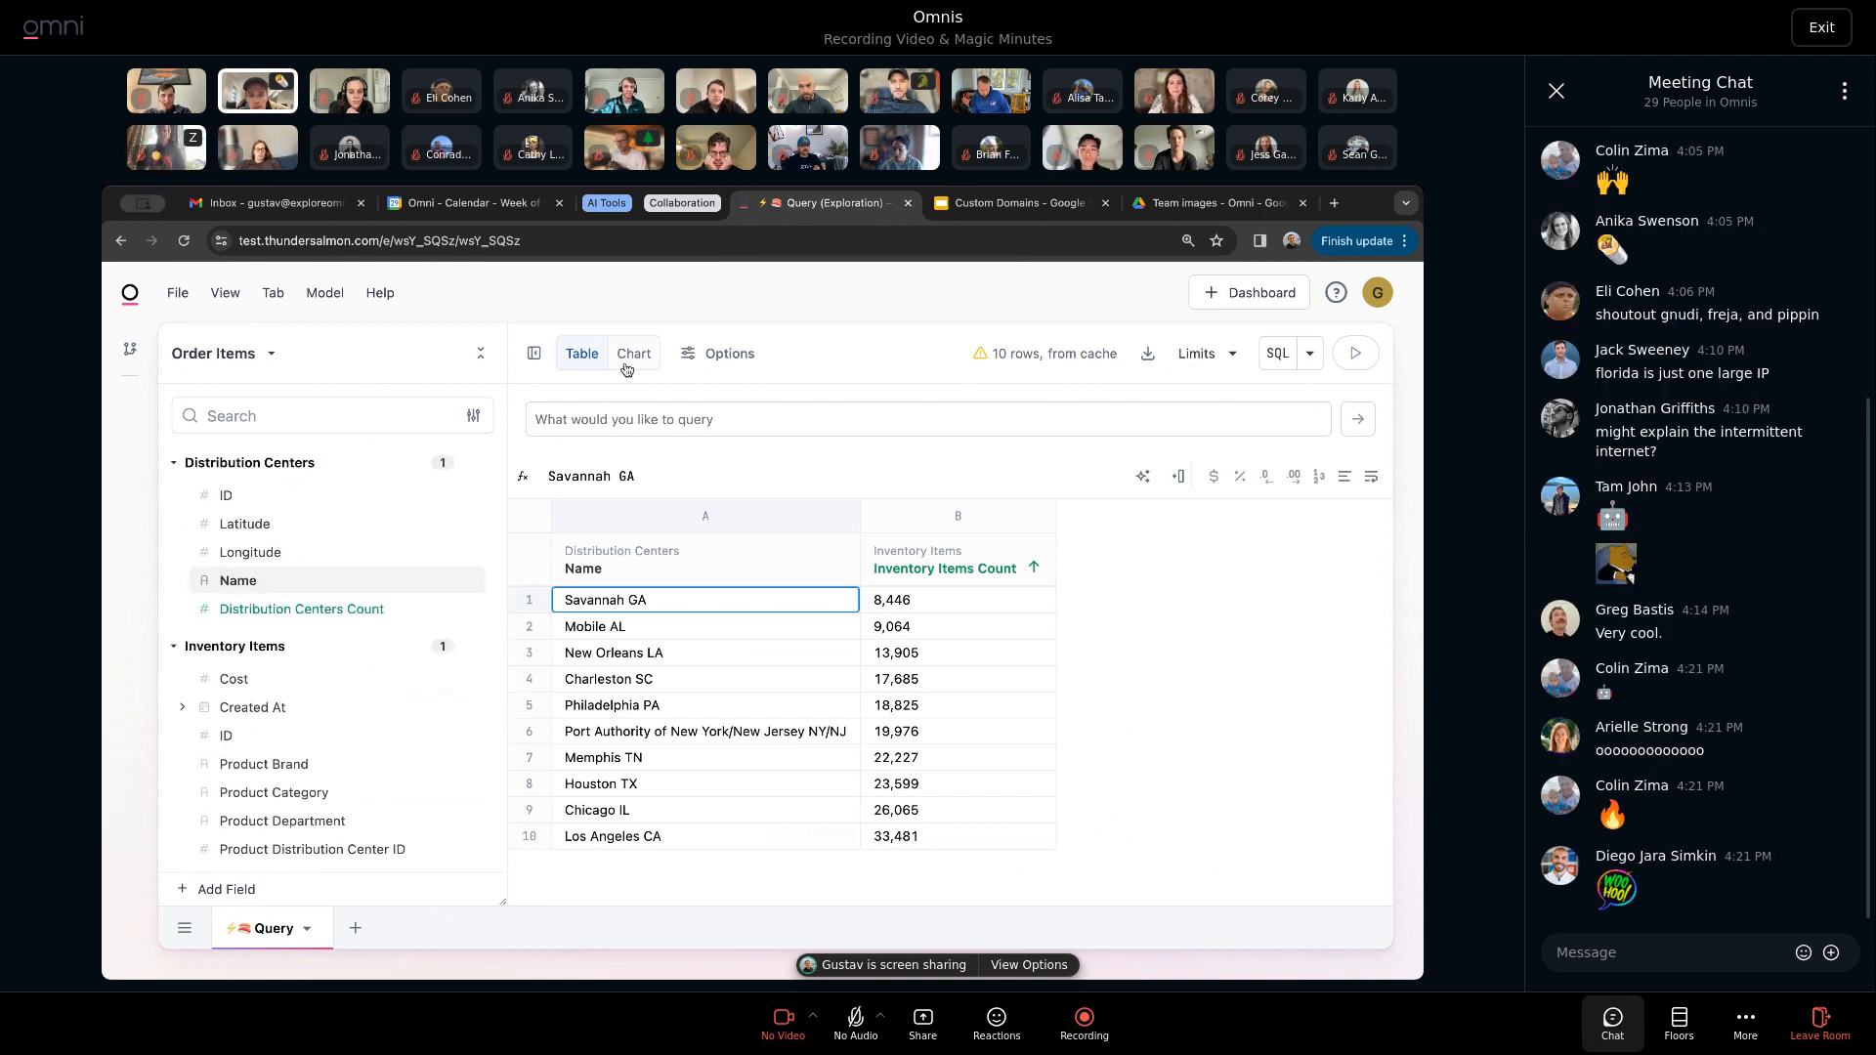
{"action": "left_click", "coordinate": [249, 462]}
{"action": "left_click", "coordinate": [256, 492]}
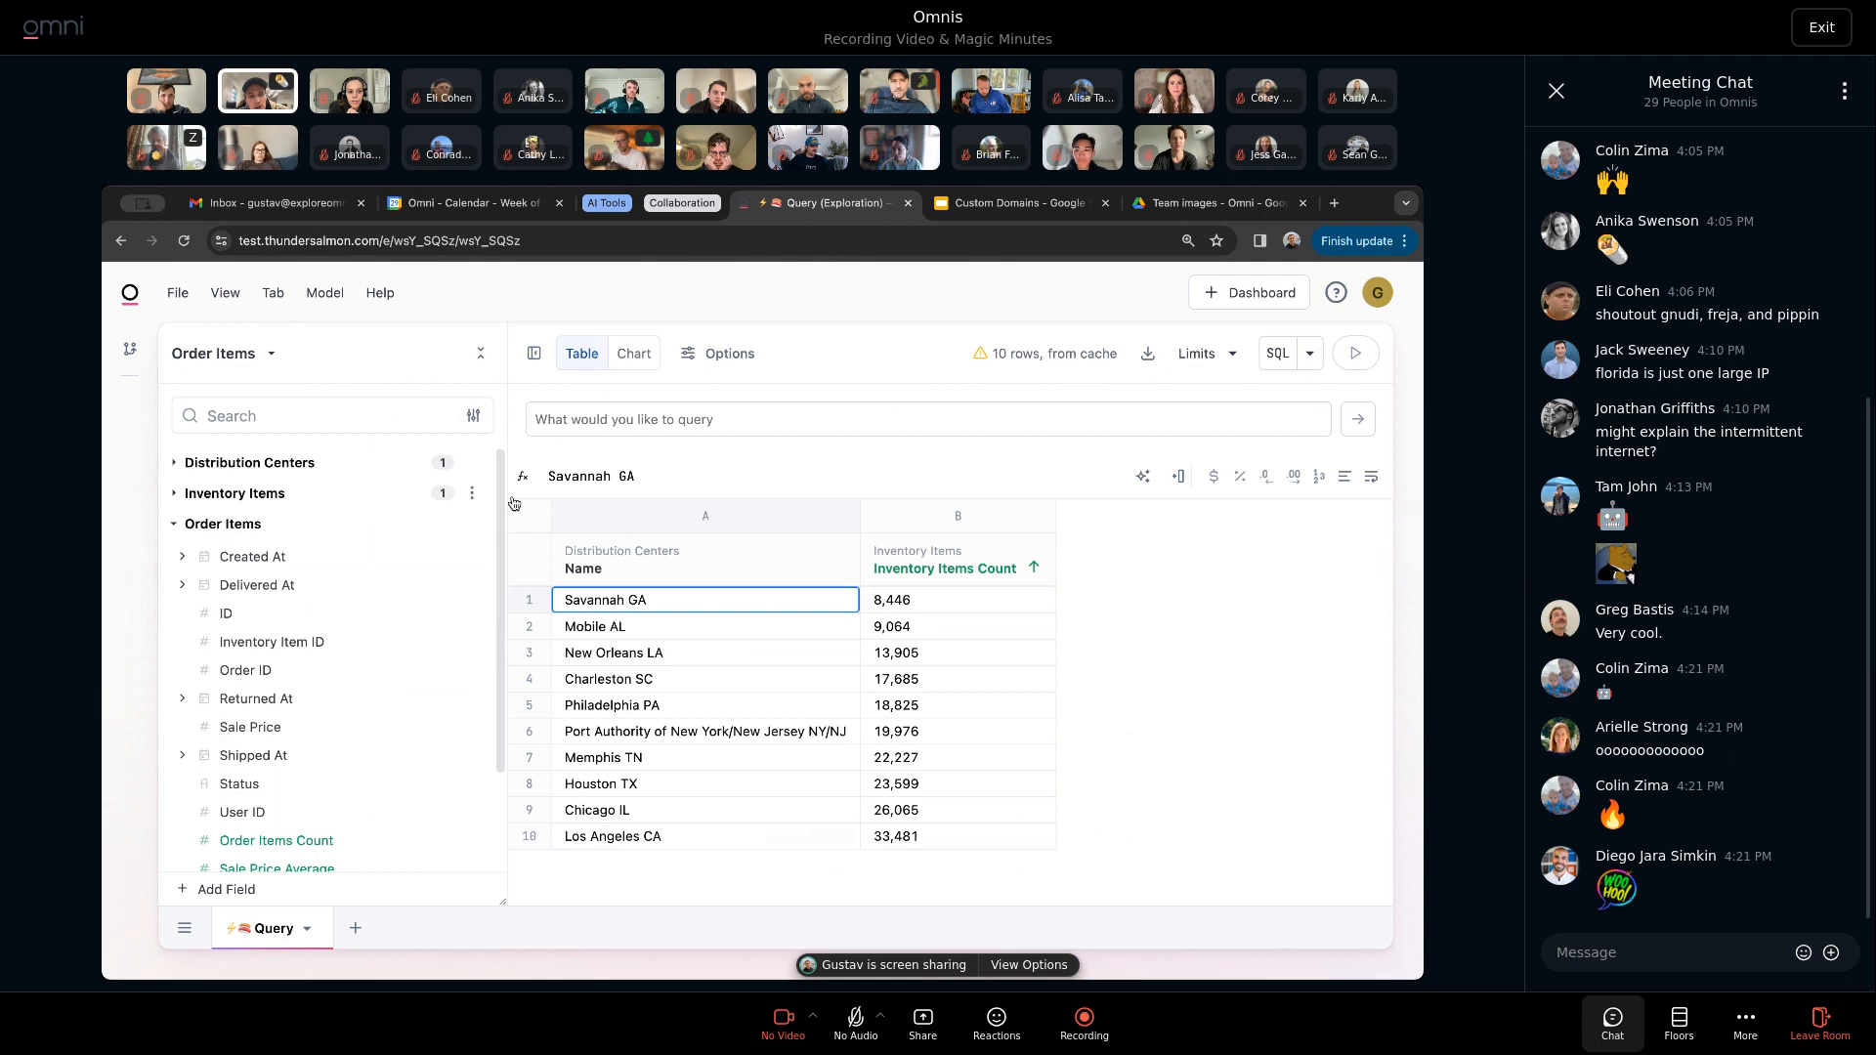
Show the SQL generated for the query, highlight all of it, and hide it again.
{"action": "left_click", "coordinate": [1276, 355]}
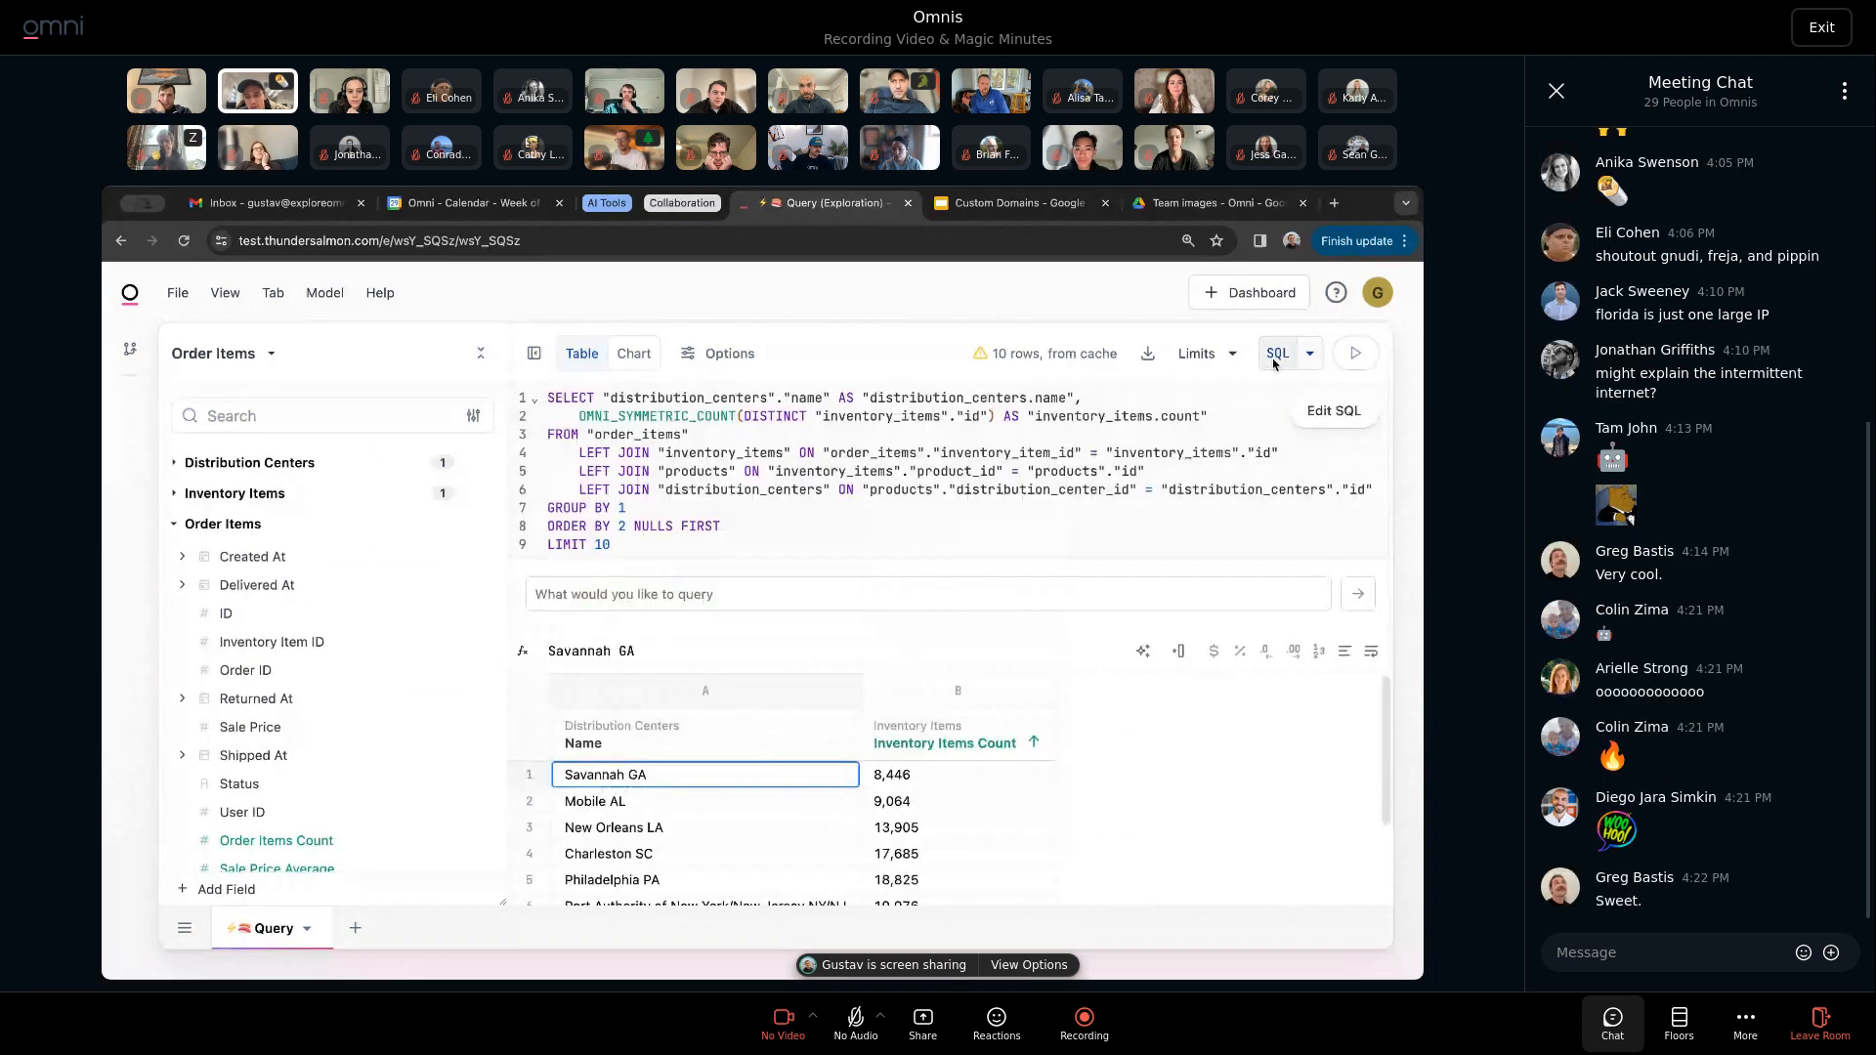
{"action": "key", "text": "ctrl+a"}
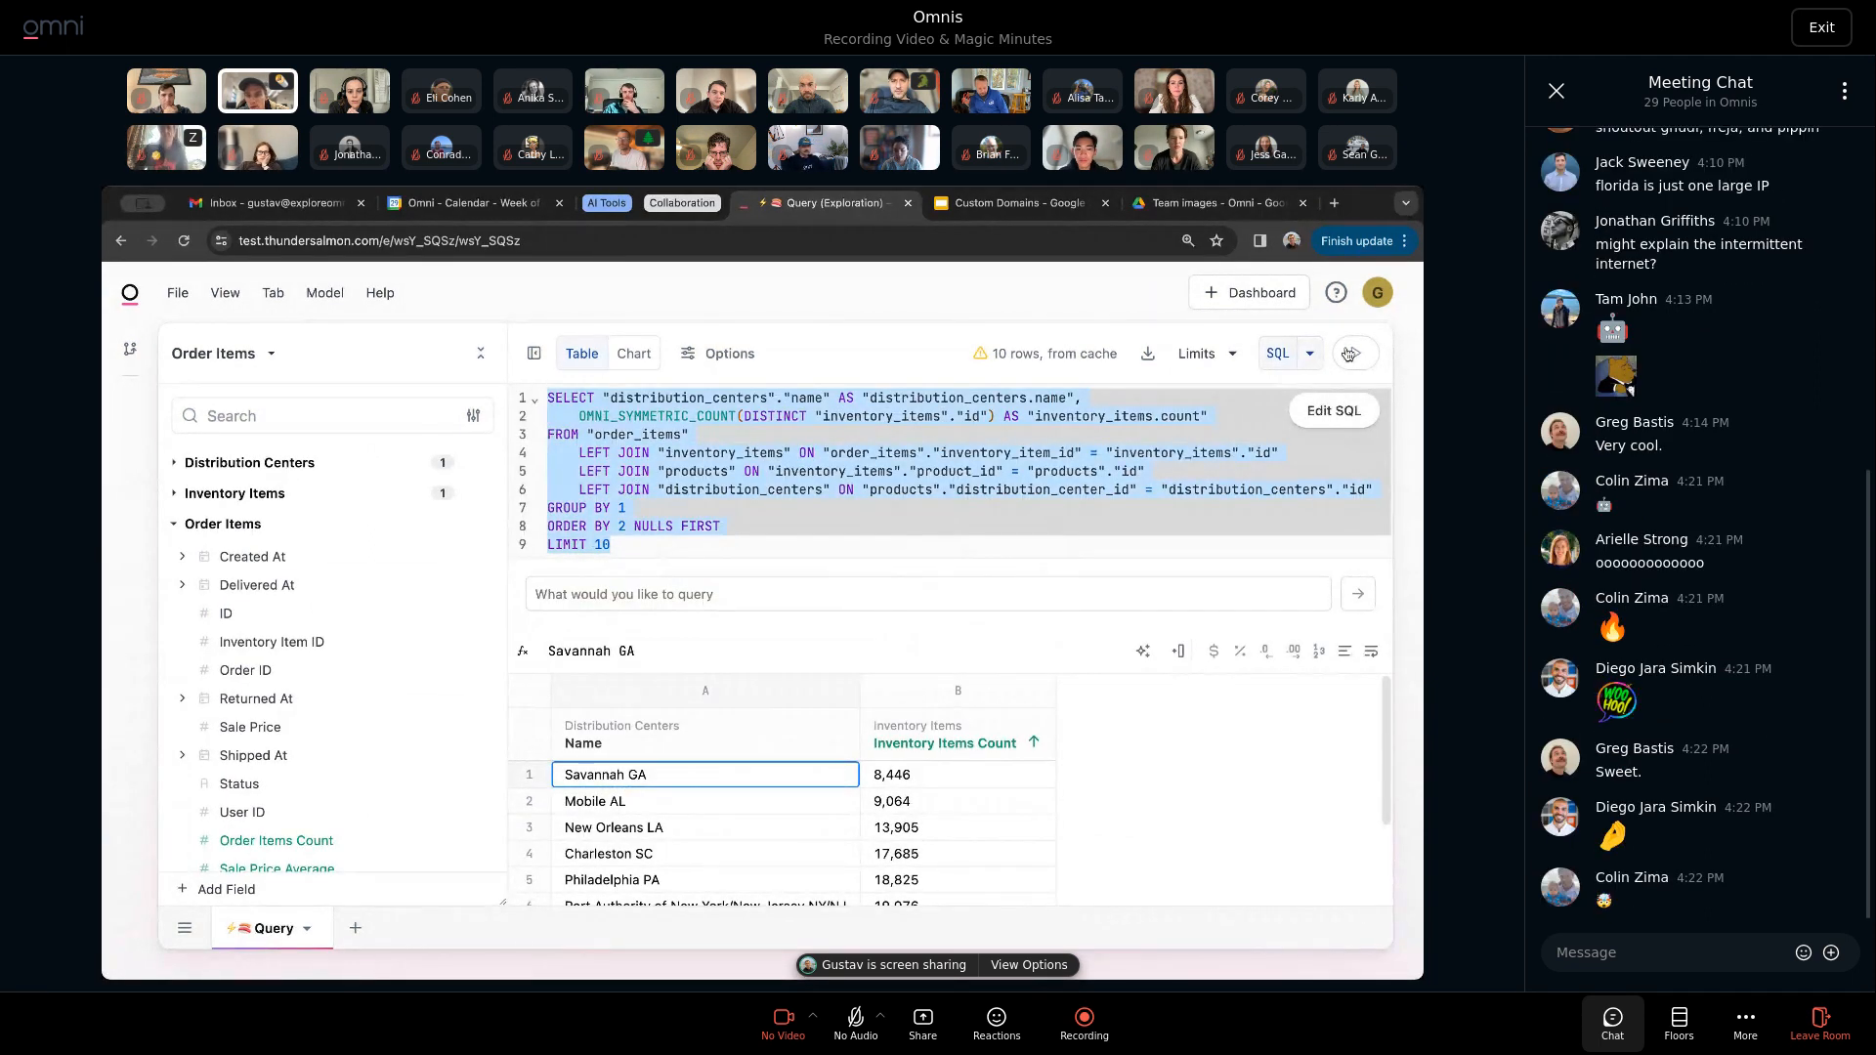
{"action": "left_click", "coordinate": [1276, 354]}
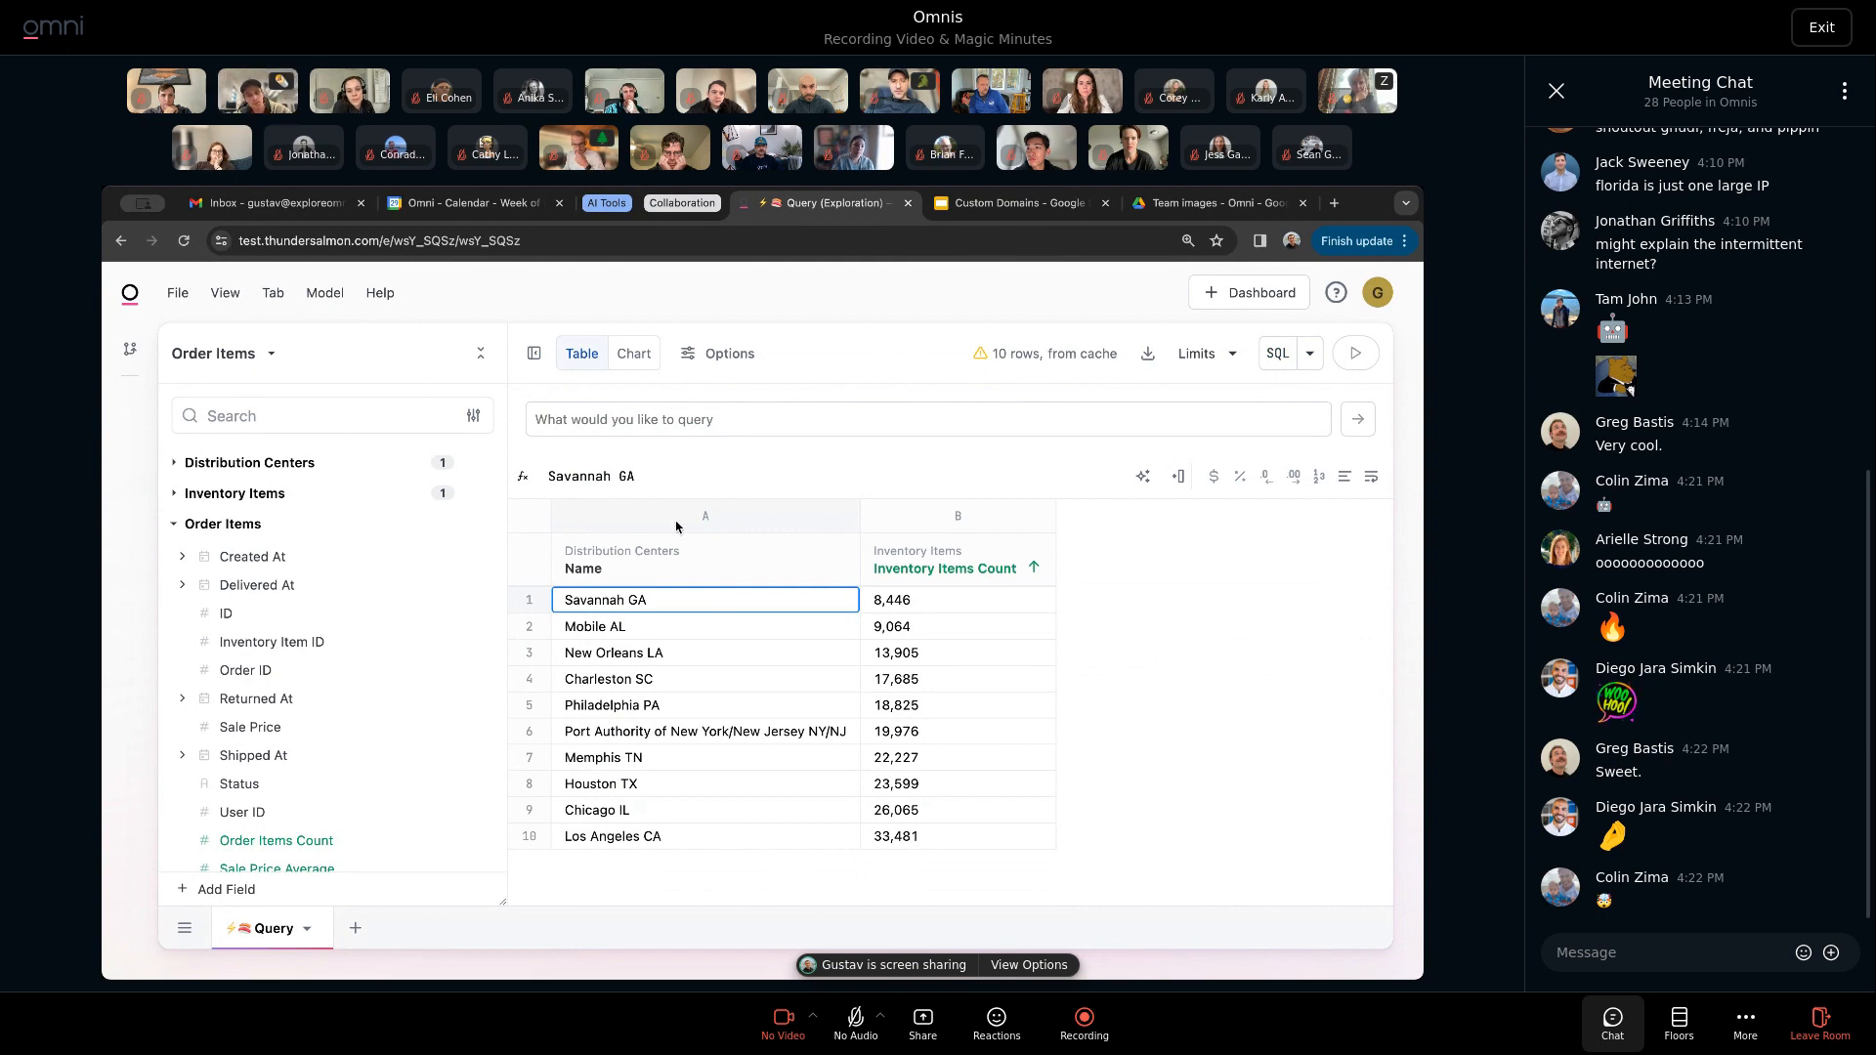
Run the prompt "filter this by inventory that added in the last year" and inspect the Created At filter without changing it.
{"action": "left_click", "coordinate": [777, 428]}
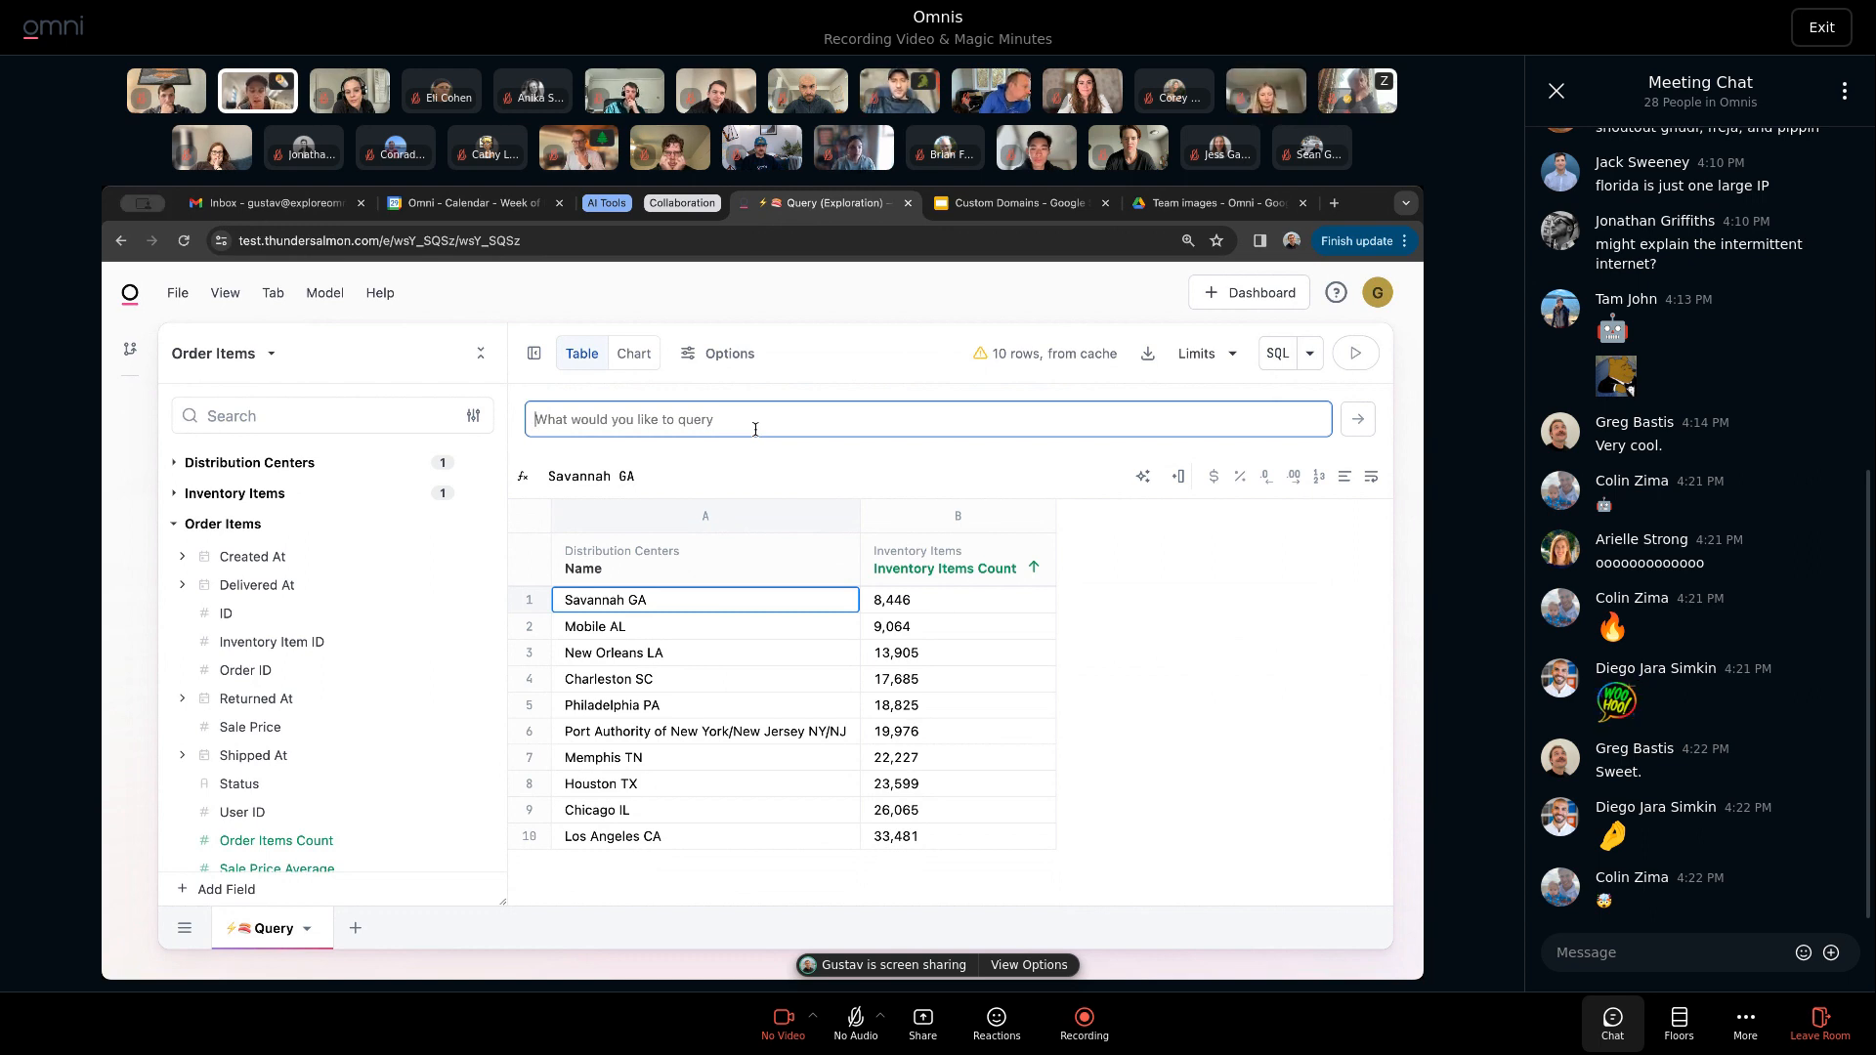
{"action": "type", "text": "filter this "}
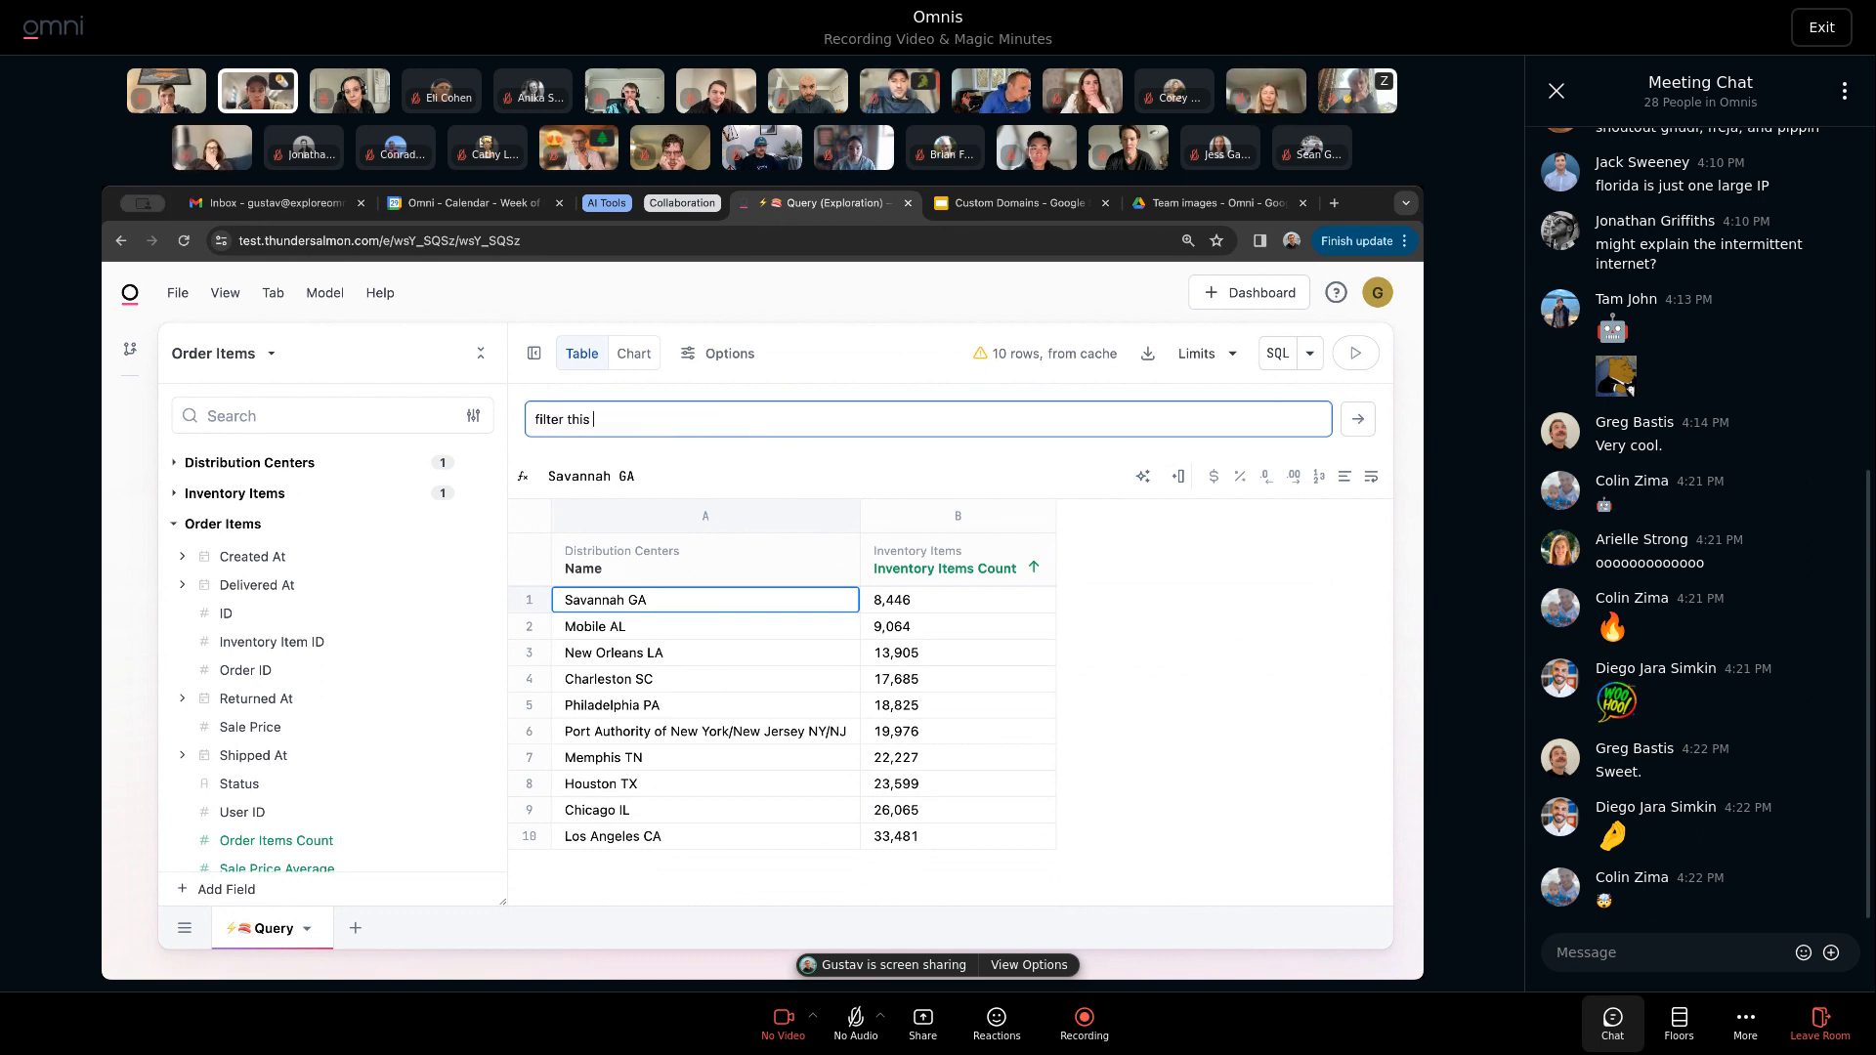
{"action": "type", "text": "by inventory that added in the last year"}
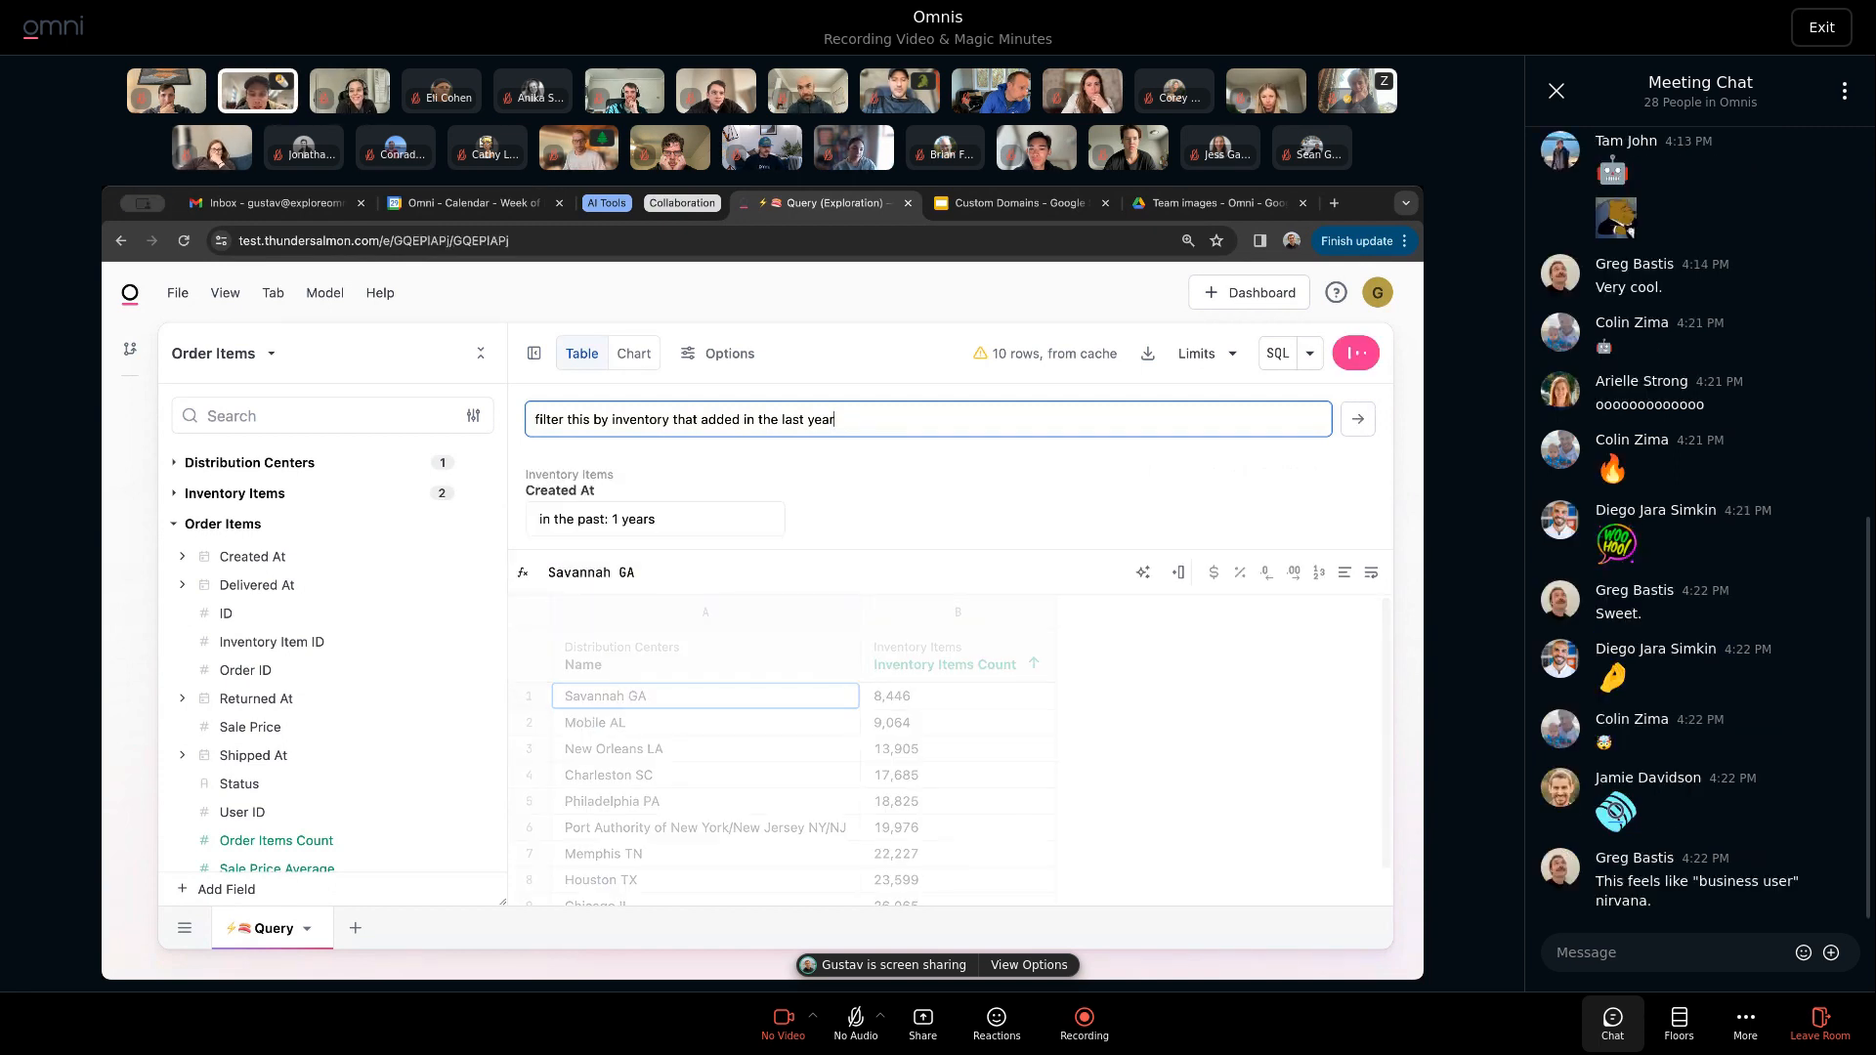
{"action": "left_click", "coordinate": [685, 523]}
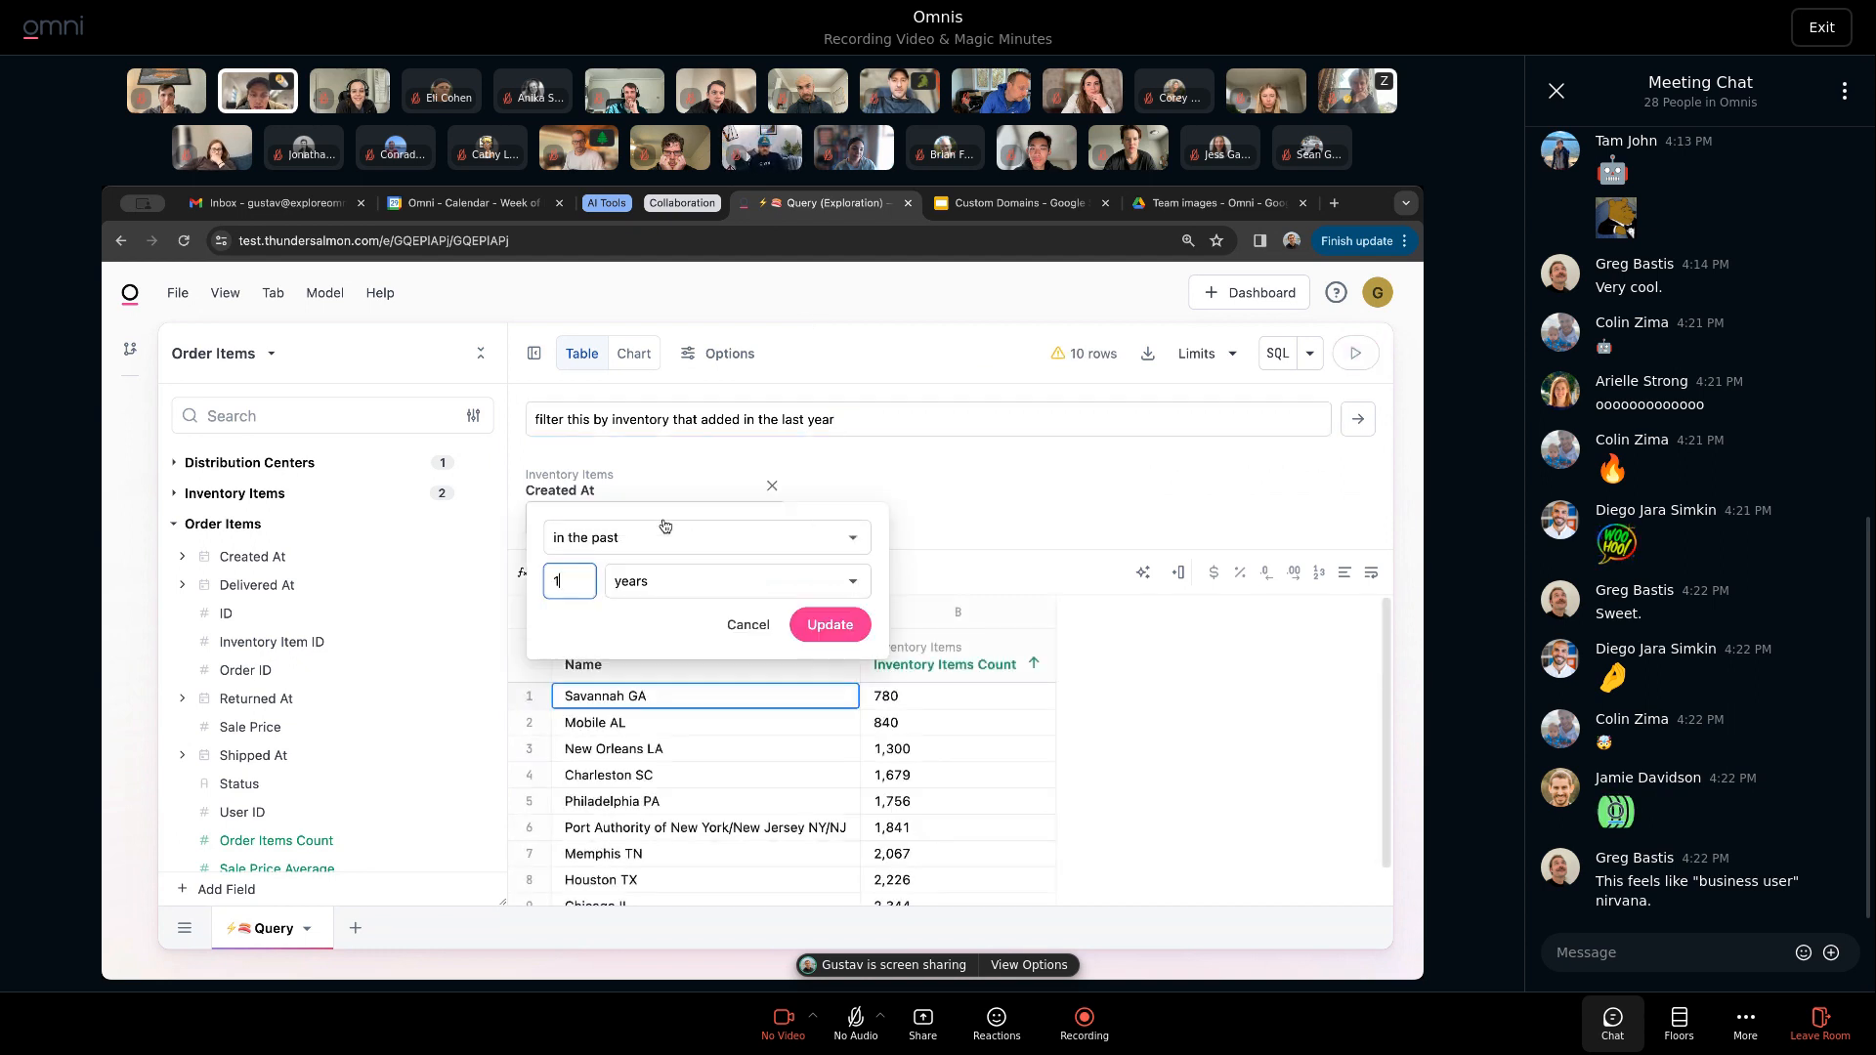
{"action": "left_click", "coordinate": [735, 628]}
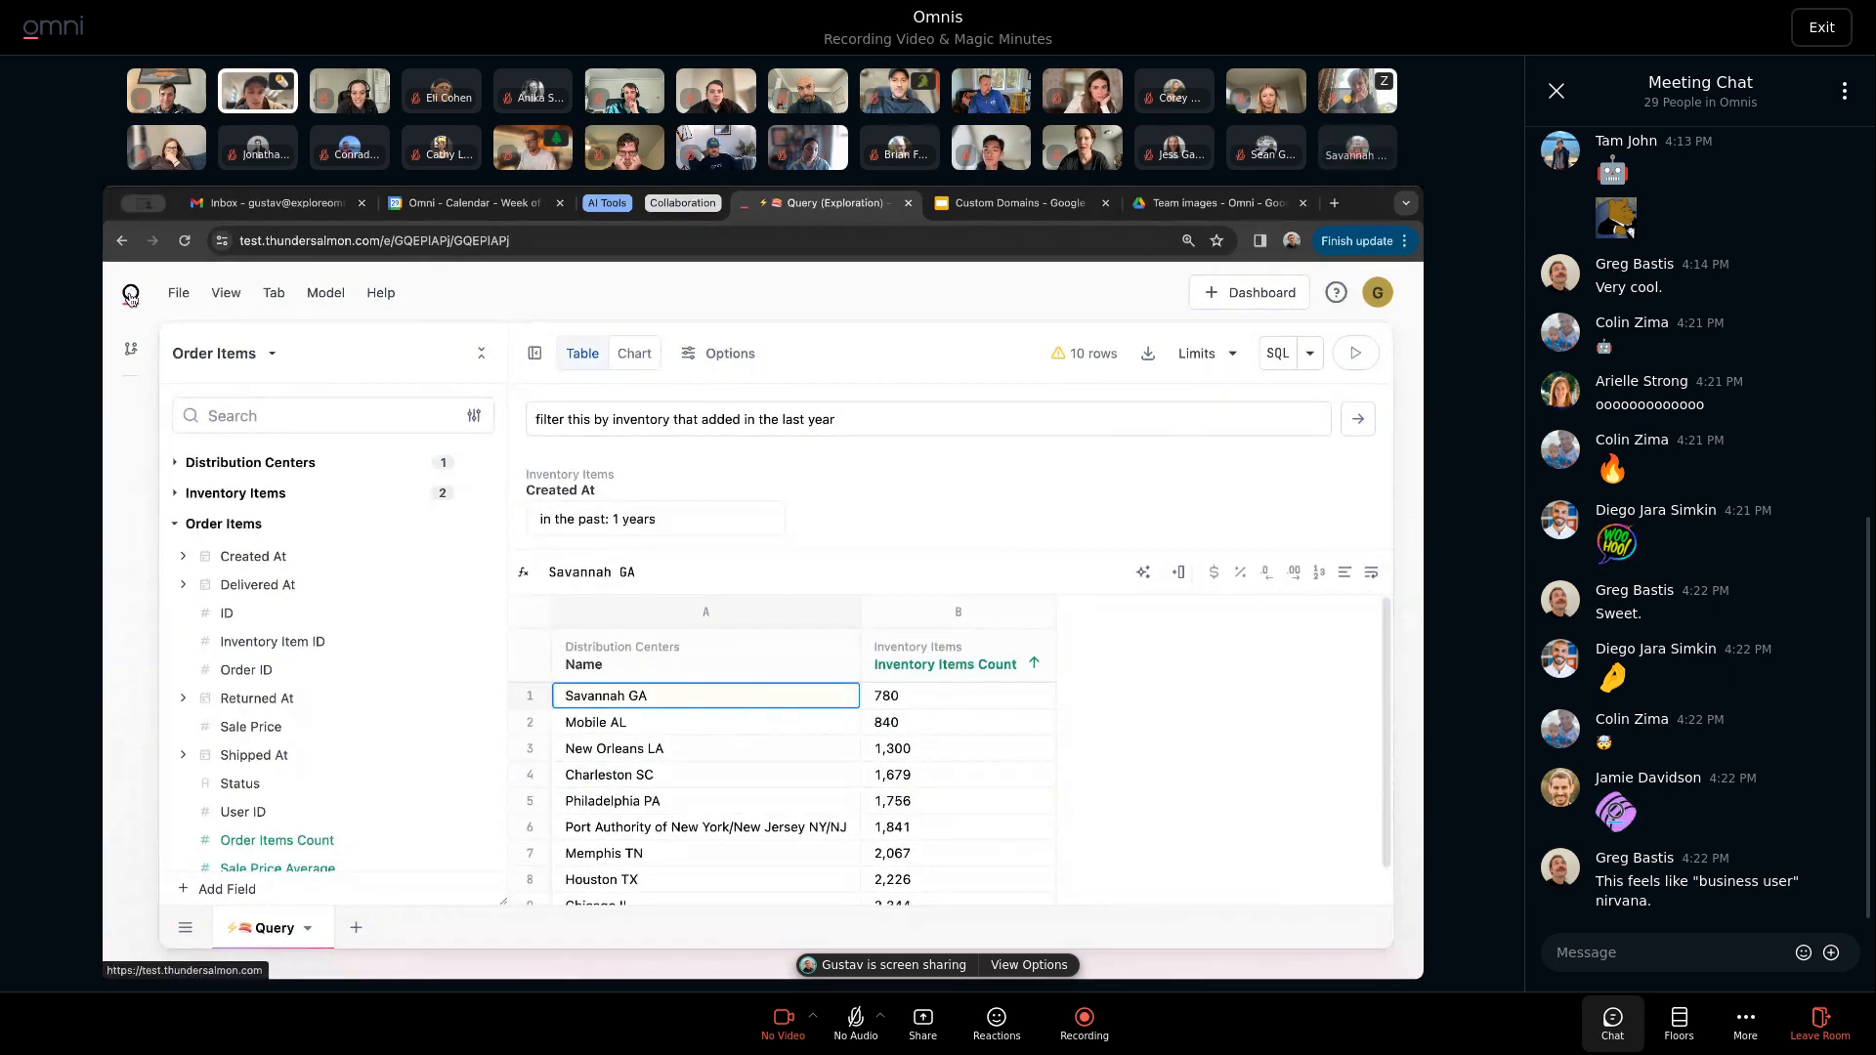
Go back to the home page and start another new query on Order Items.
{"action": "left_click", "coordinate": [129, 296]}
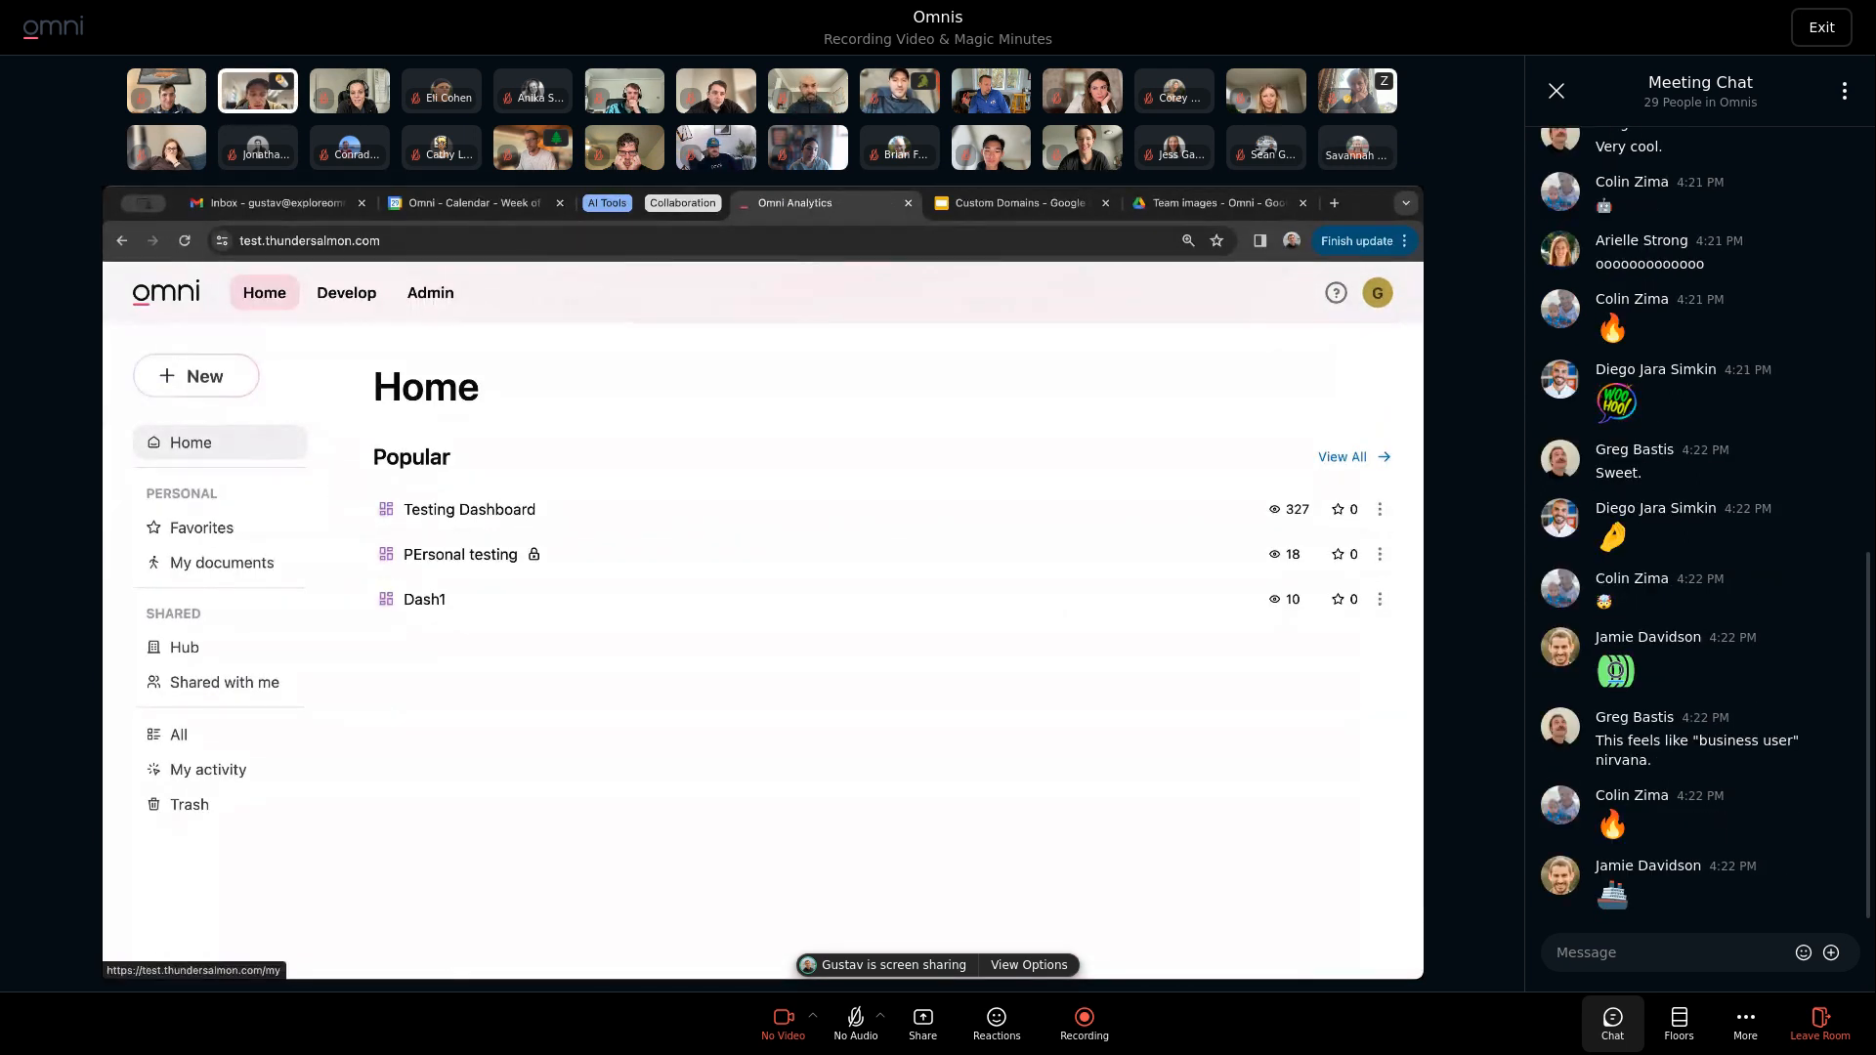
{"action": "left_click", "coordinate": [224, 378]}
{"action": "left_click", "coordinate": [245, 418]}
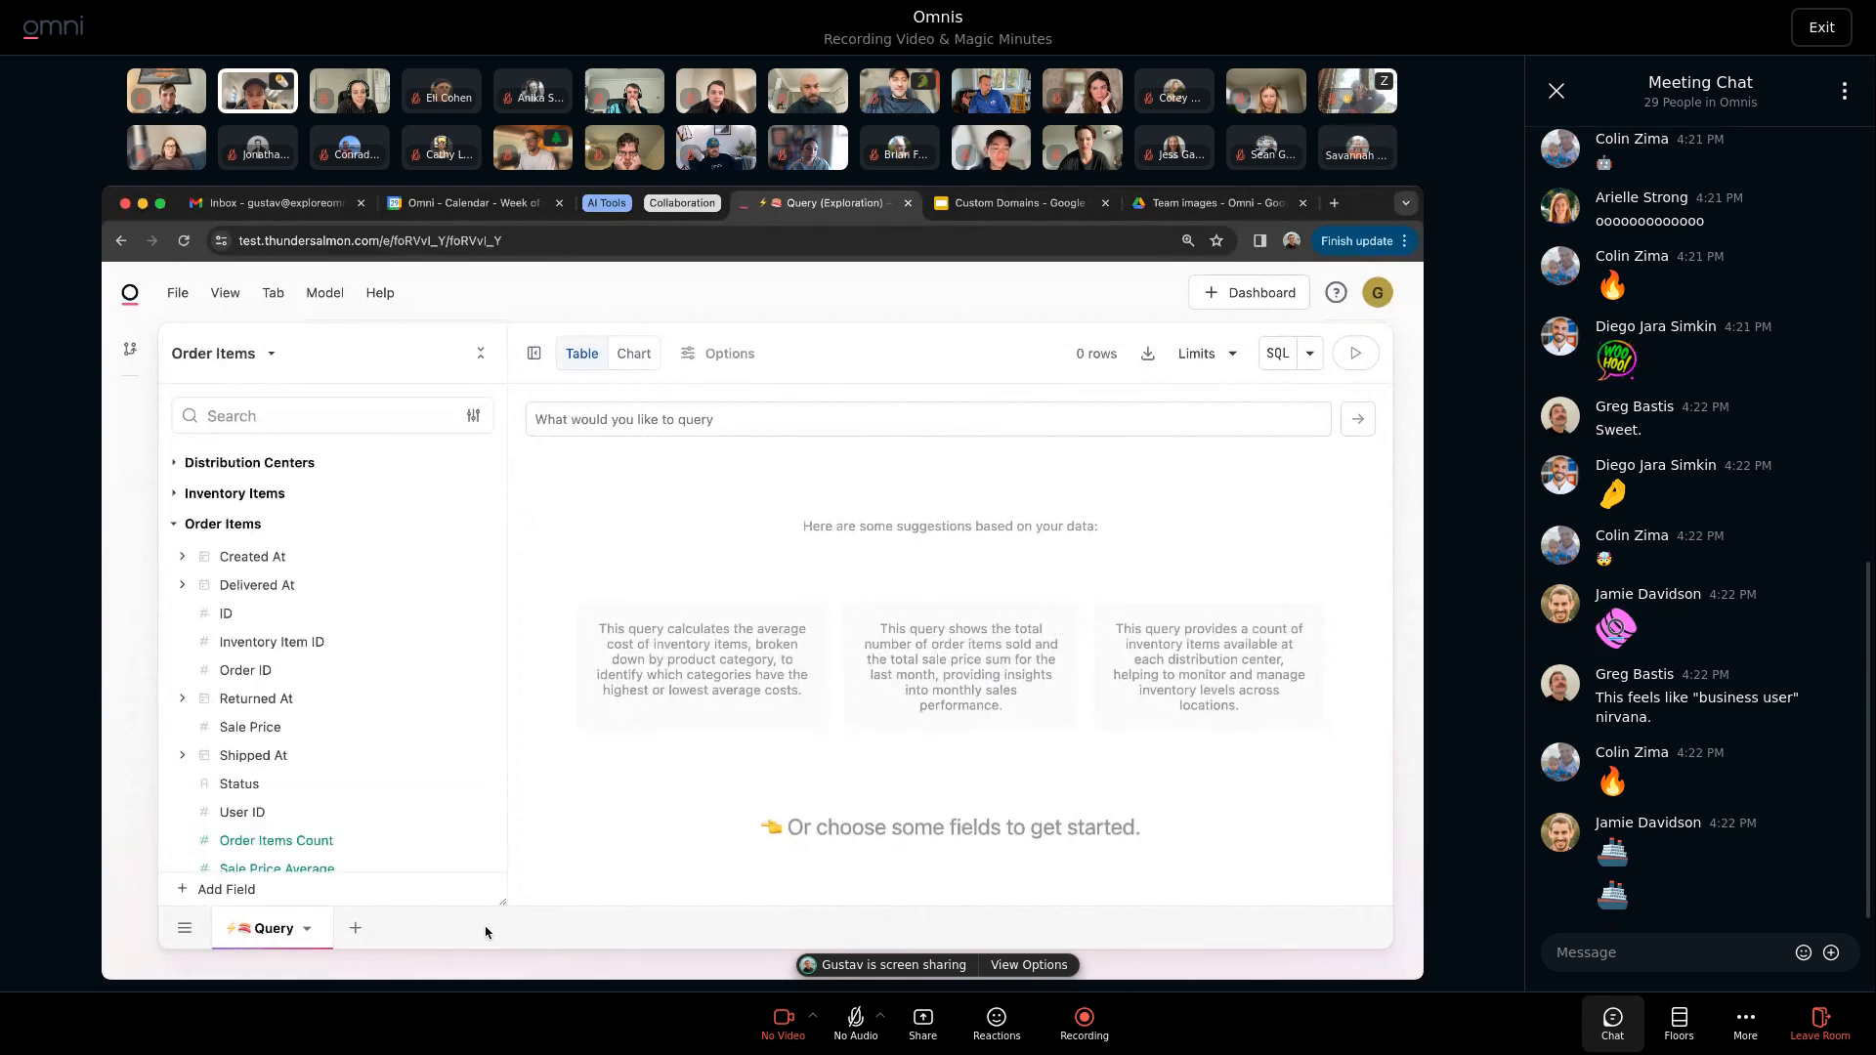
Run the natural-language prompt "show me the items that have been ordered the least".
{"action": "left_click", "coordinate": [694, 410]}
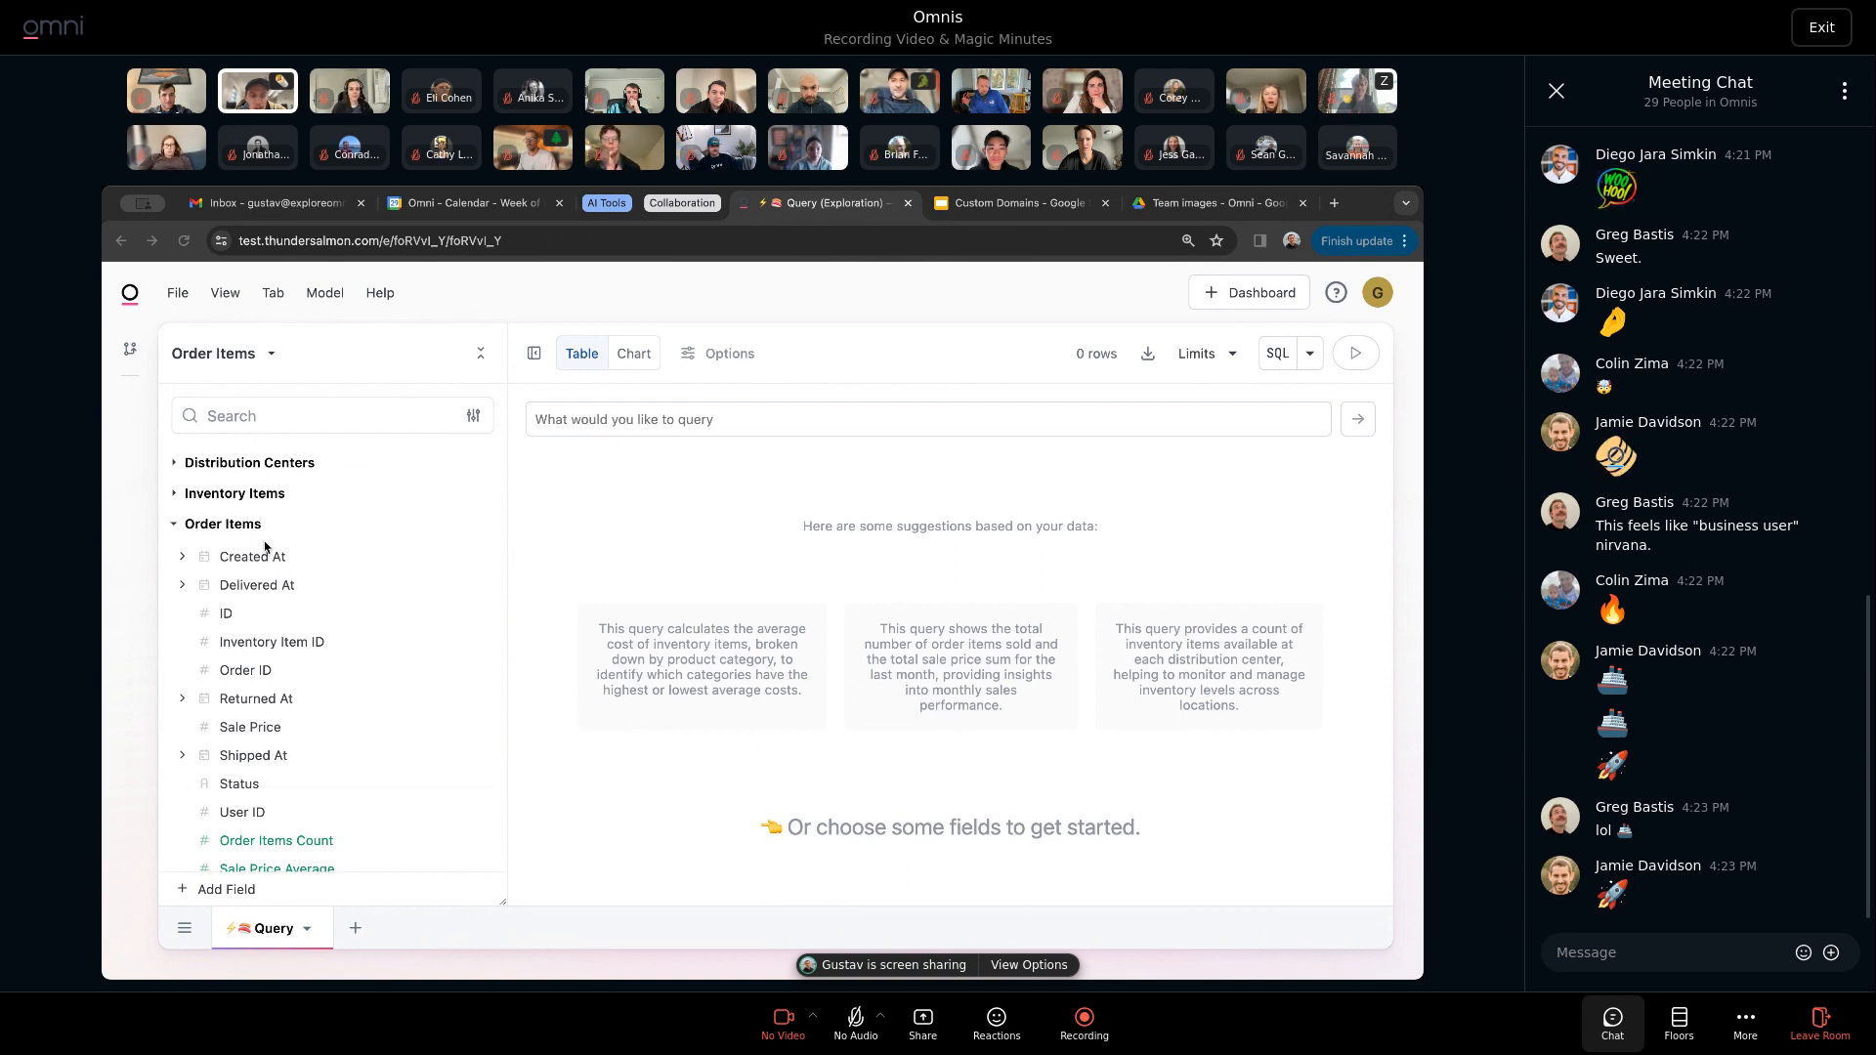
{"action": "left_click", "coordinate": [826, 425]}
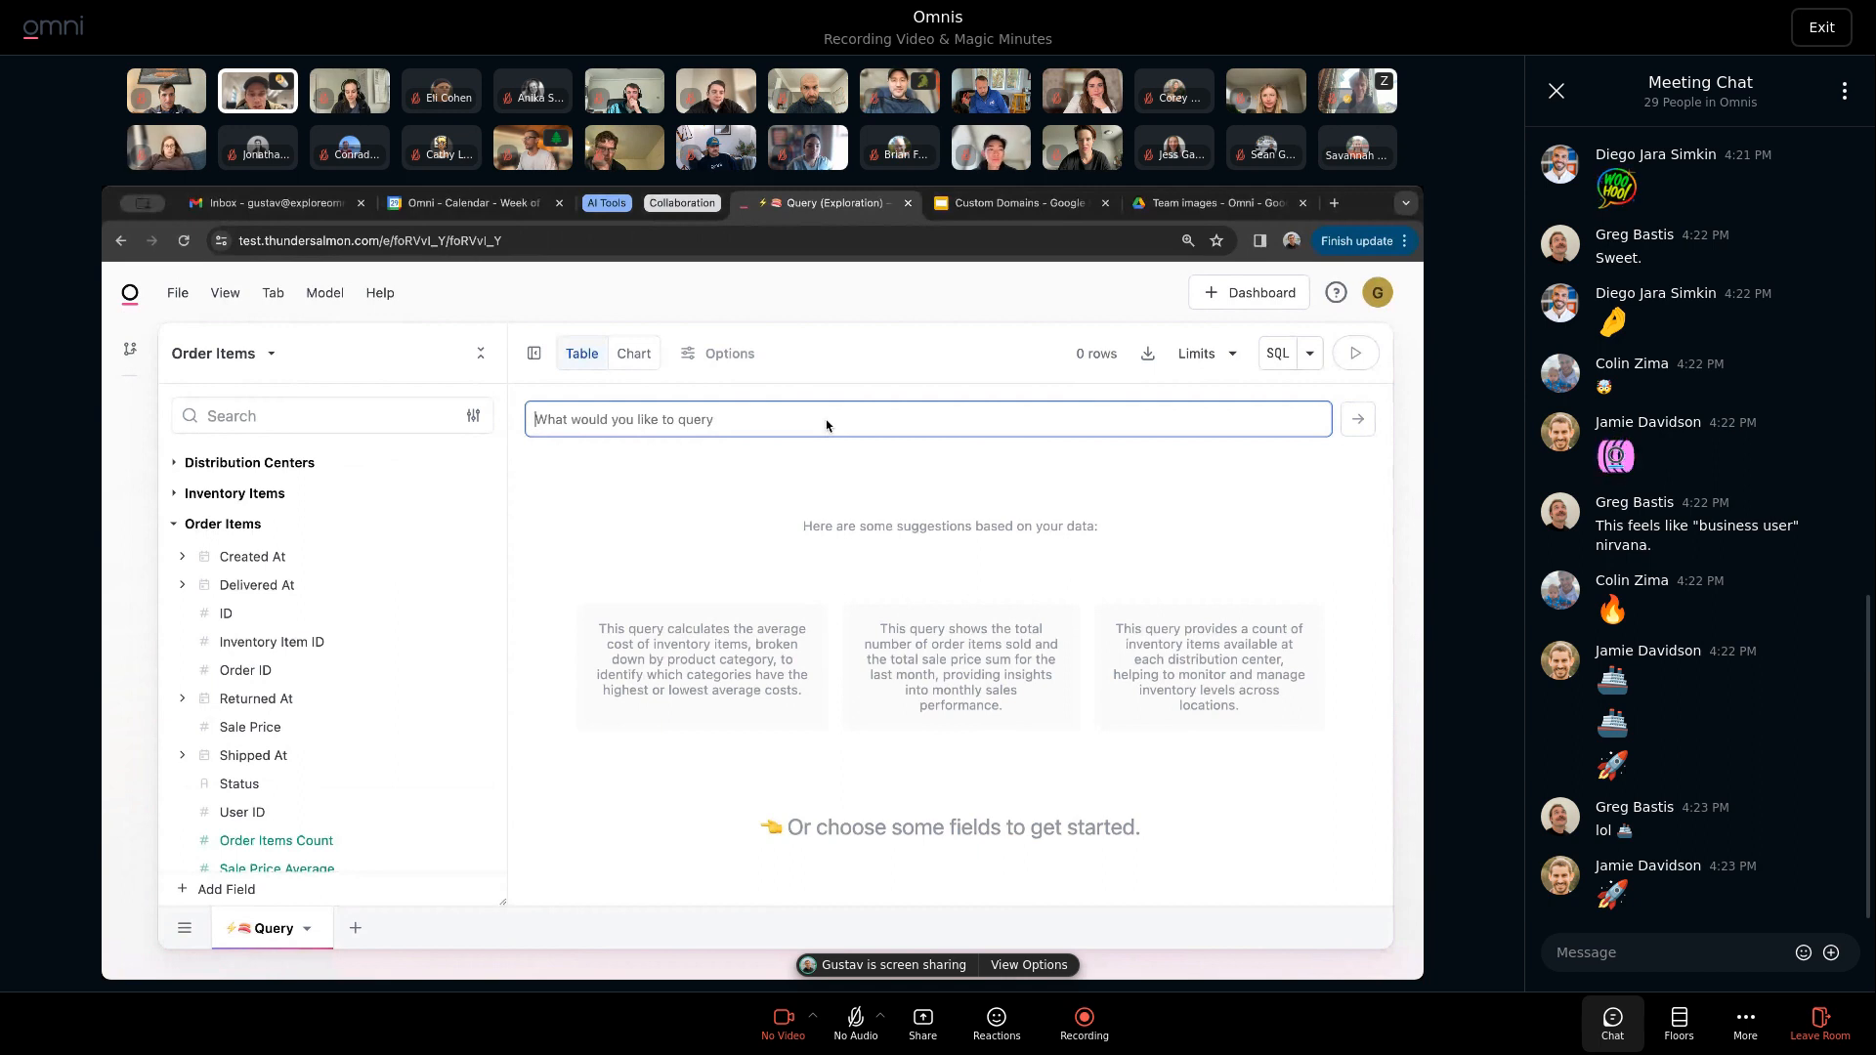
{"action": "type", "text": "show me the items that have been ordered the least"}
{"action": "key", "text": "Return"}
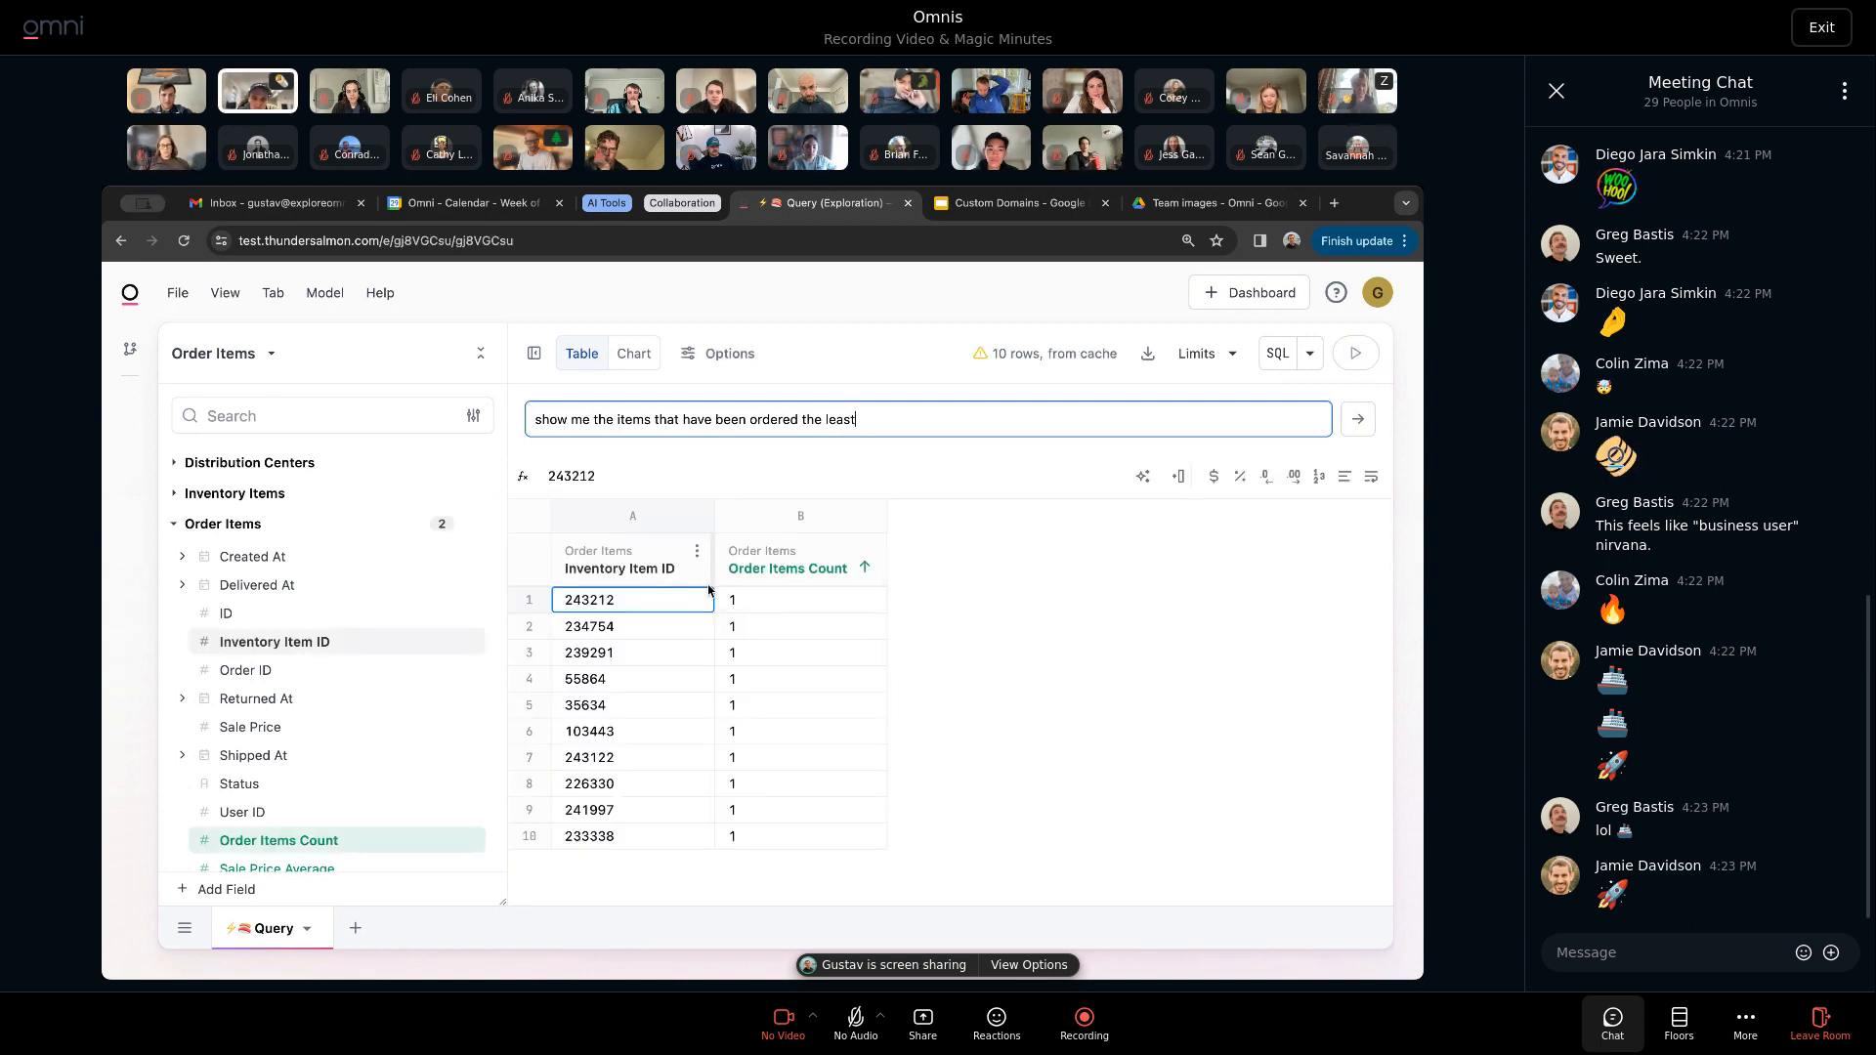
Replace the prompt with "show me the item name and not the id" and run it.
{"action": "triple_click", "coordinate": [850, 426]}
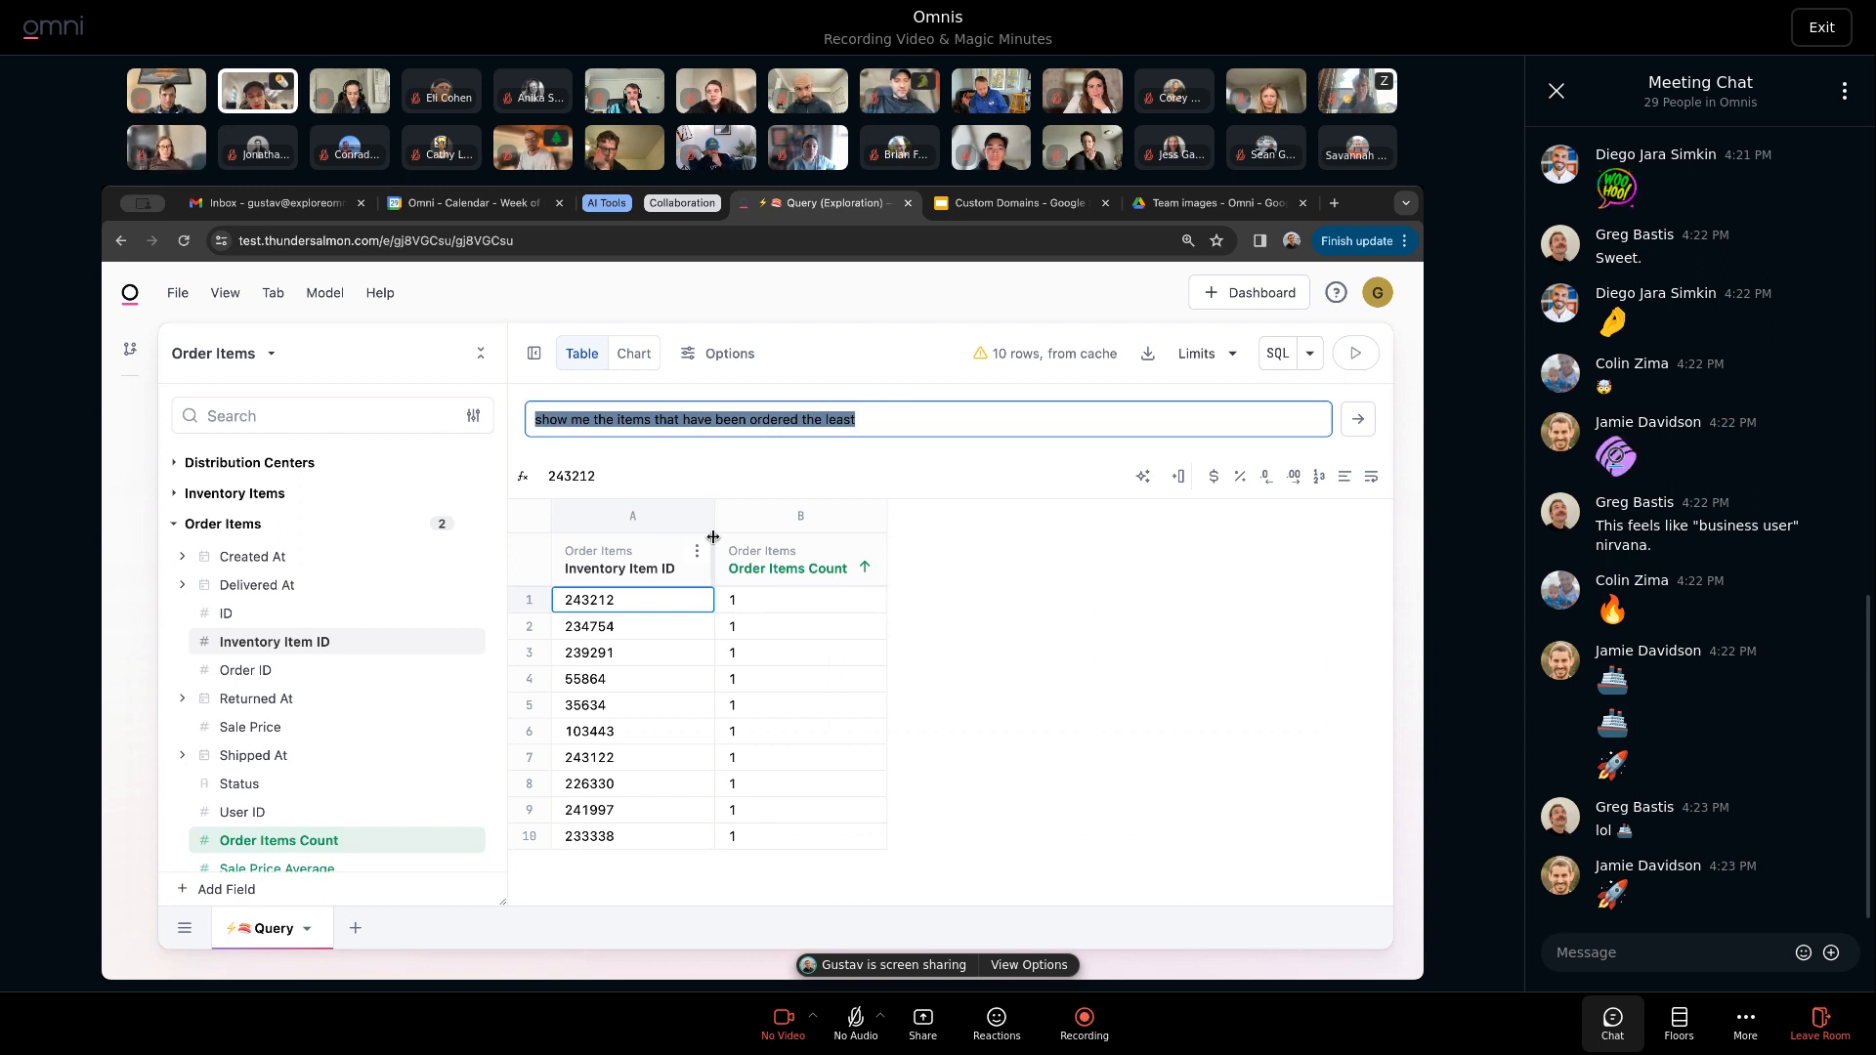
{"action": "type", "text": "show me the item name and"}
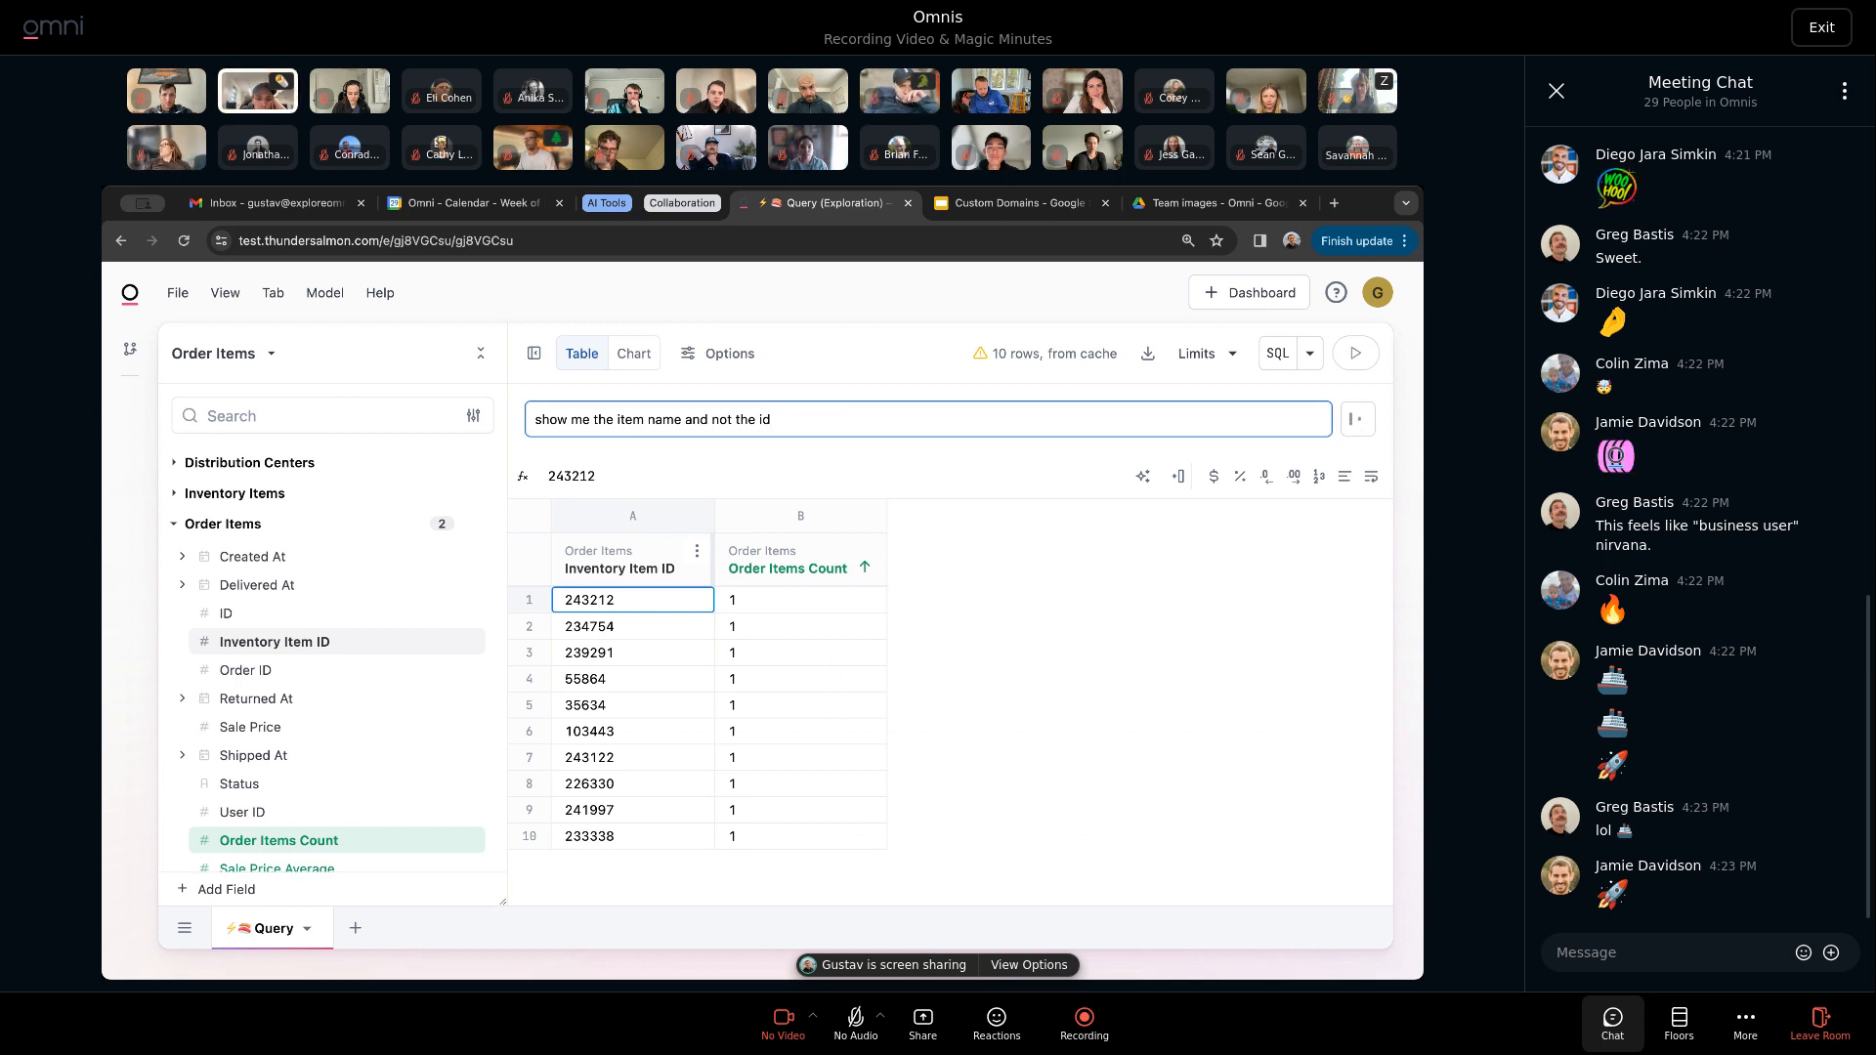
{"action": "key", "text": "super+Tab"}
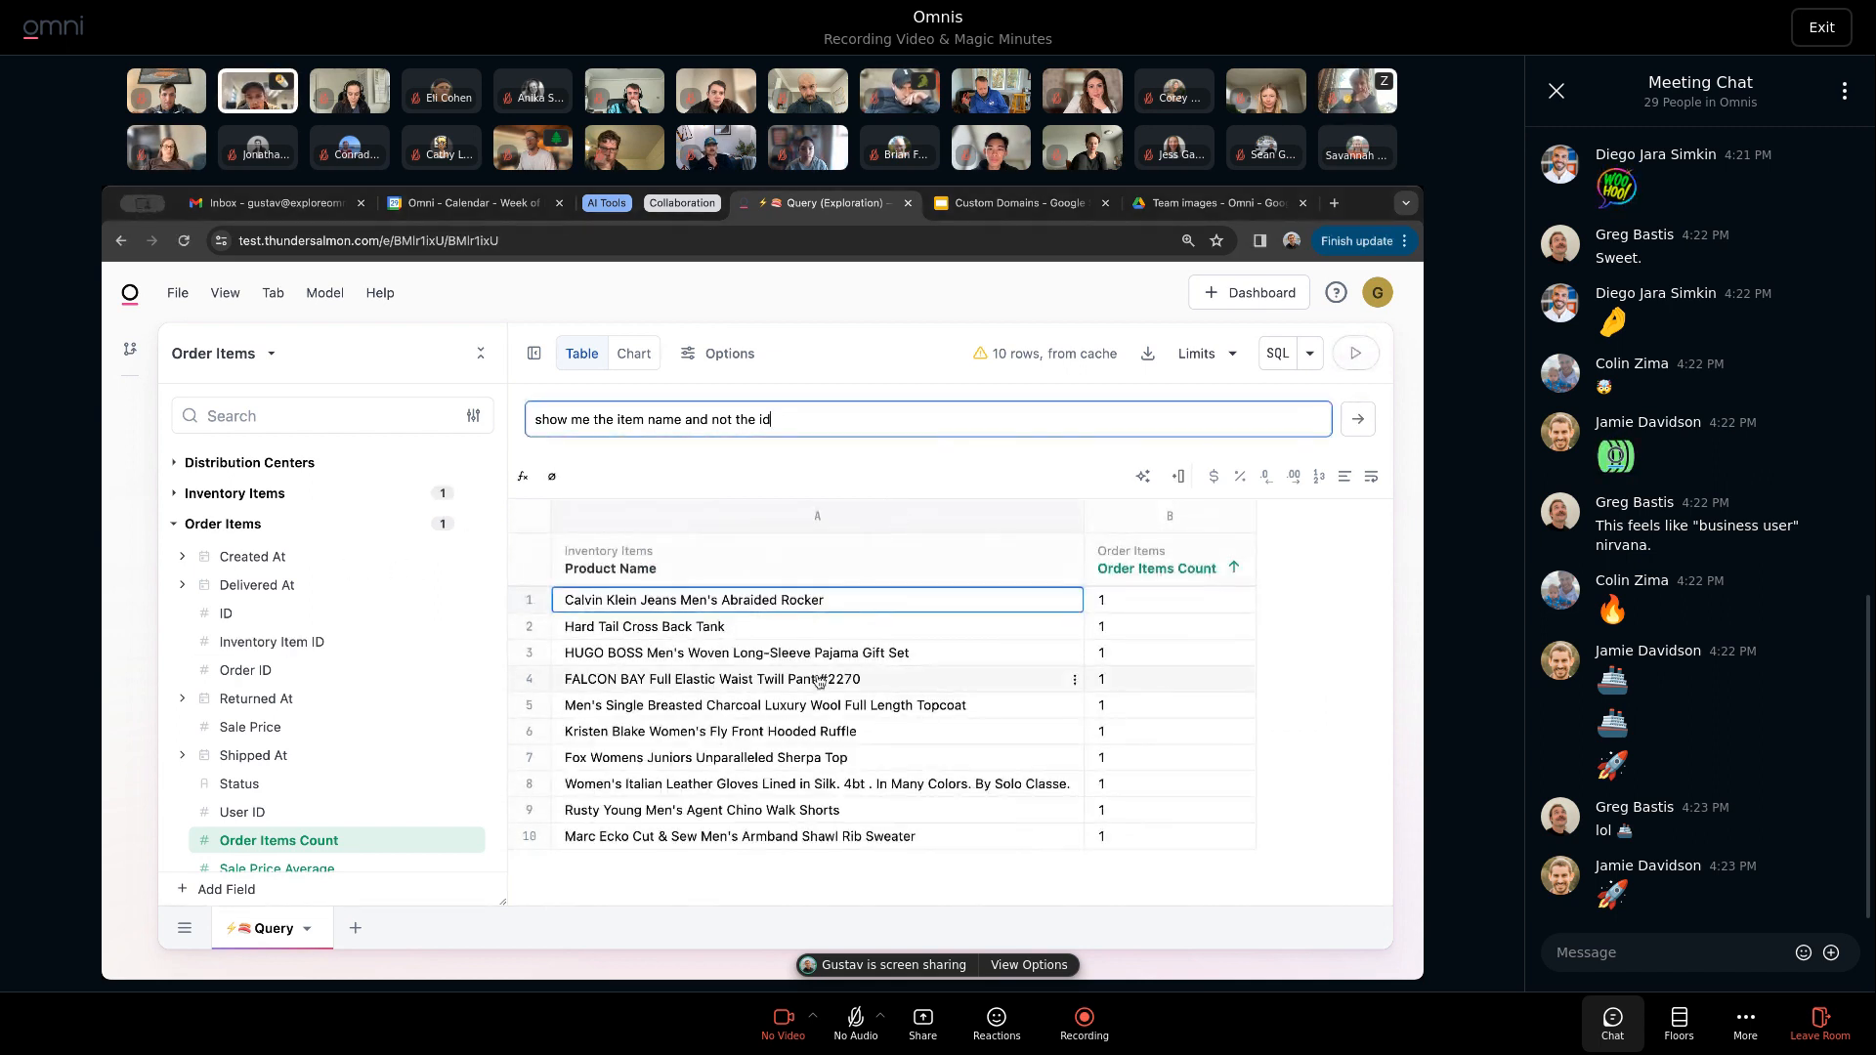
Replace the prompt with "only show me items that have been ordered more than 5 times" and run it.
{"action": "key", "text": "ctrl+a"}
{"action": "type", "text": "only show me items that have been ordered more than 5 times"}
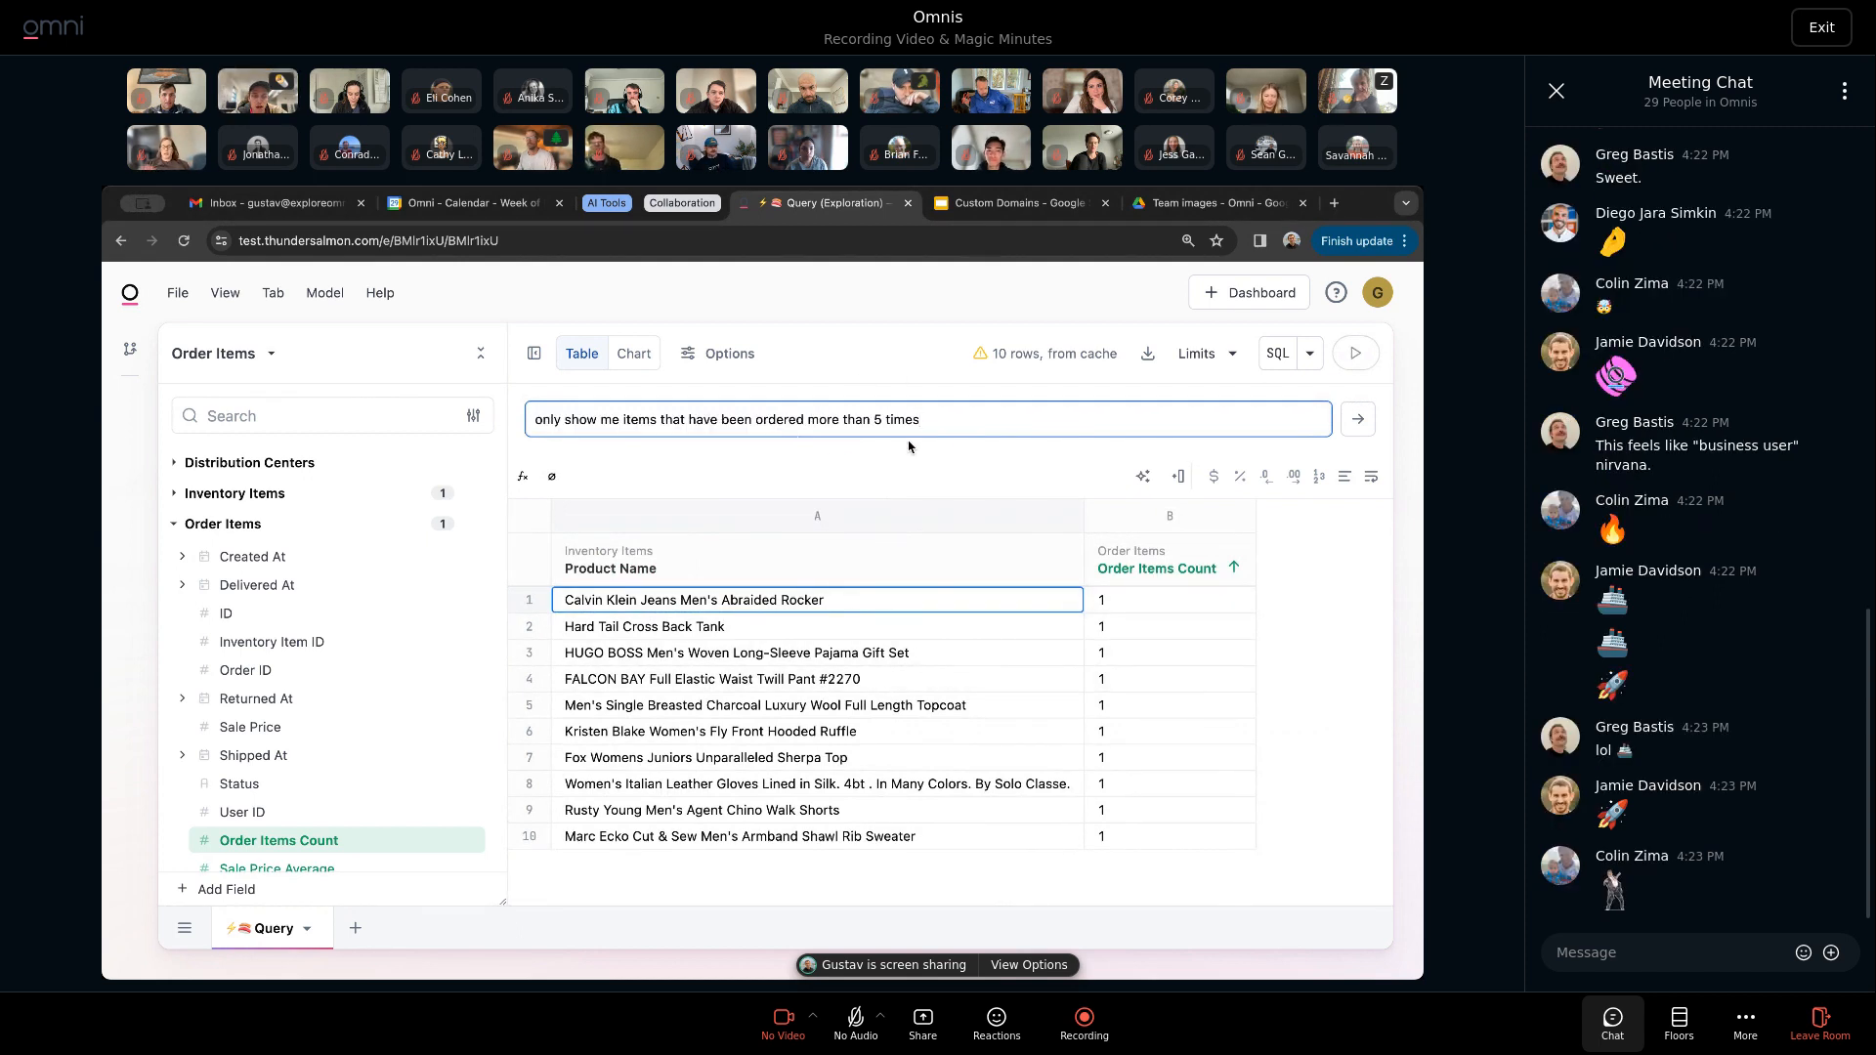
{"action": "key", "text": "Return"}
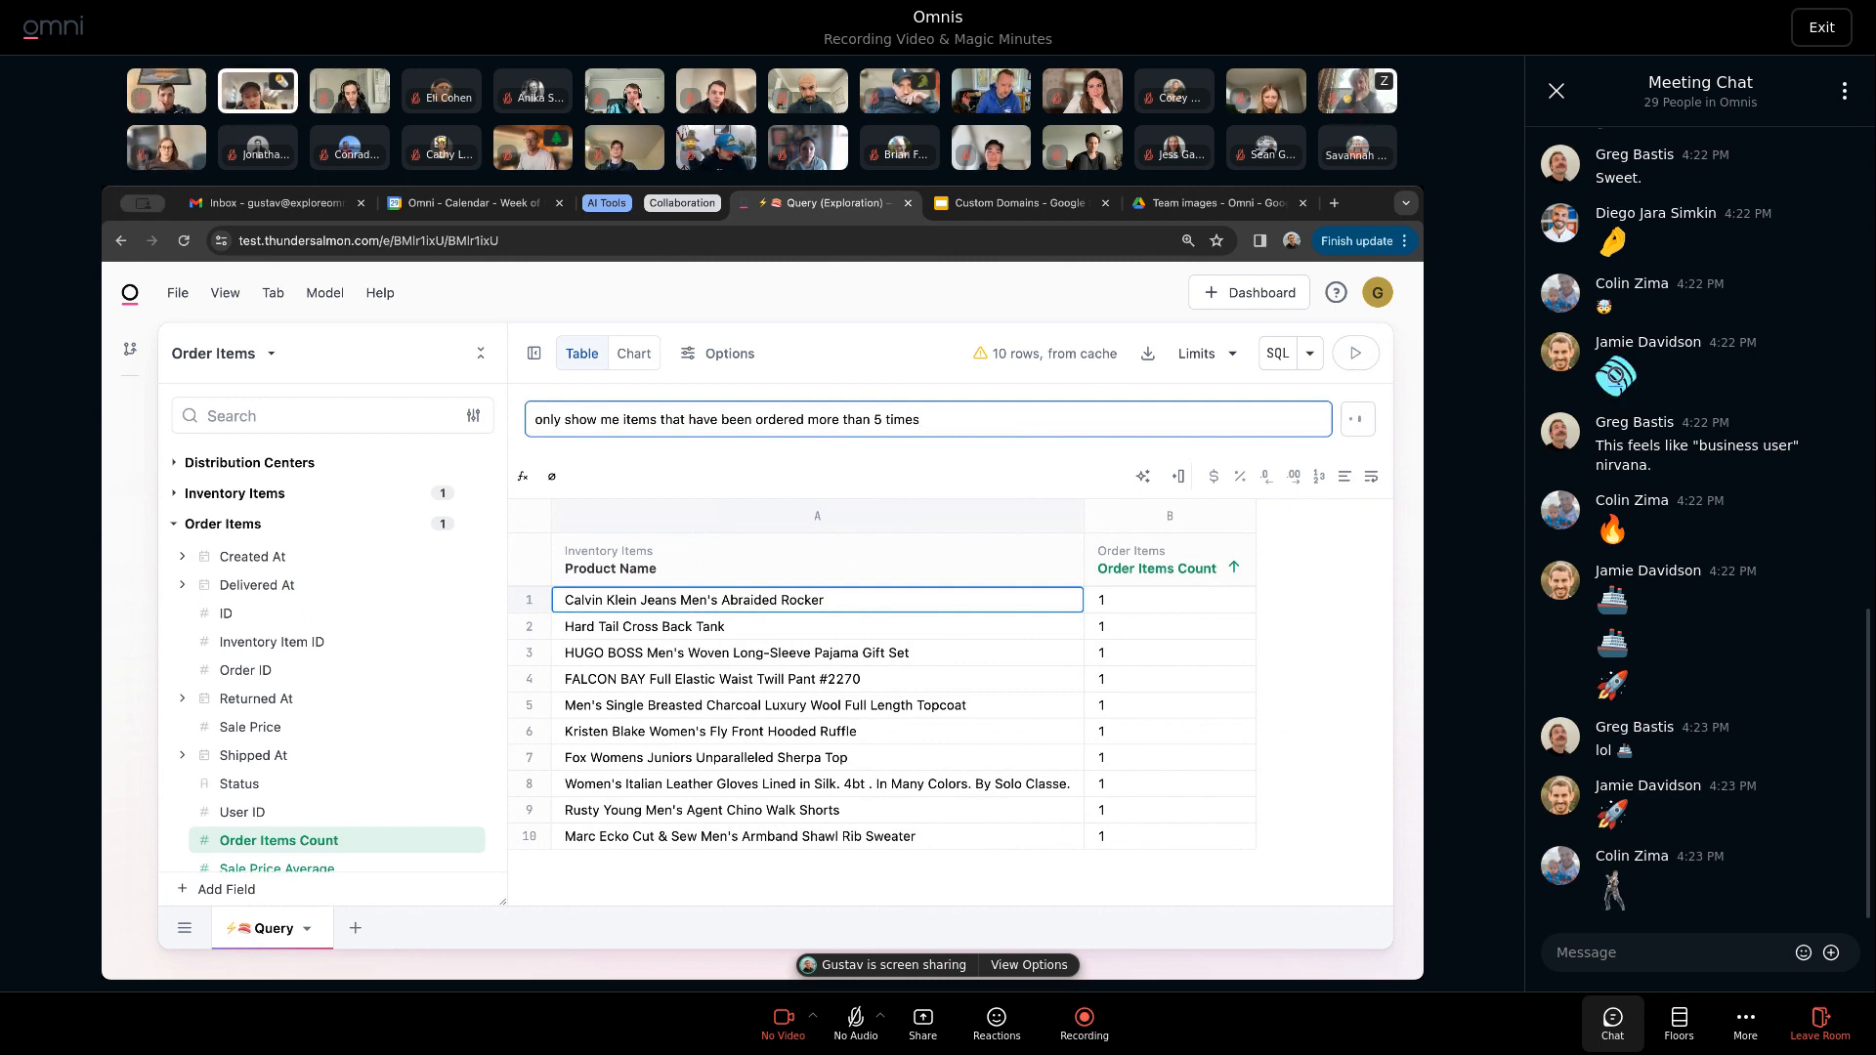
{"action": "key", "text": "super+Tab"}
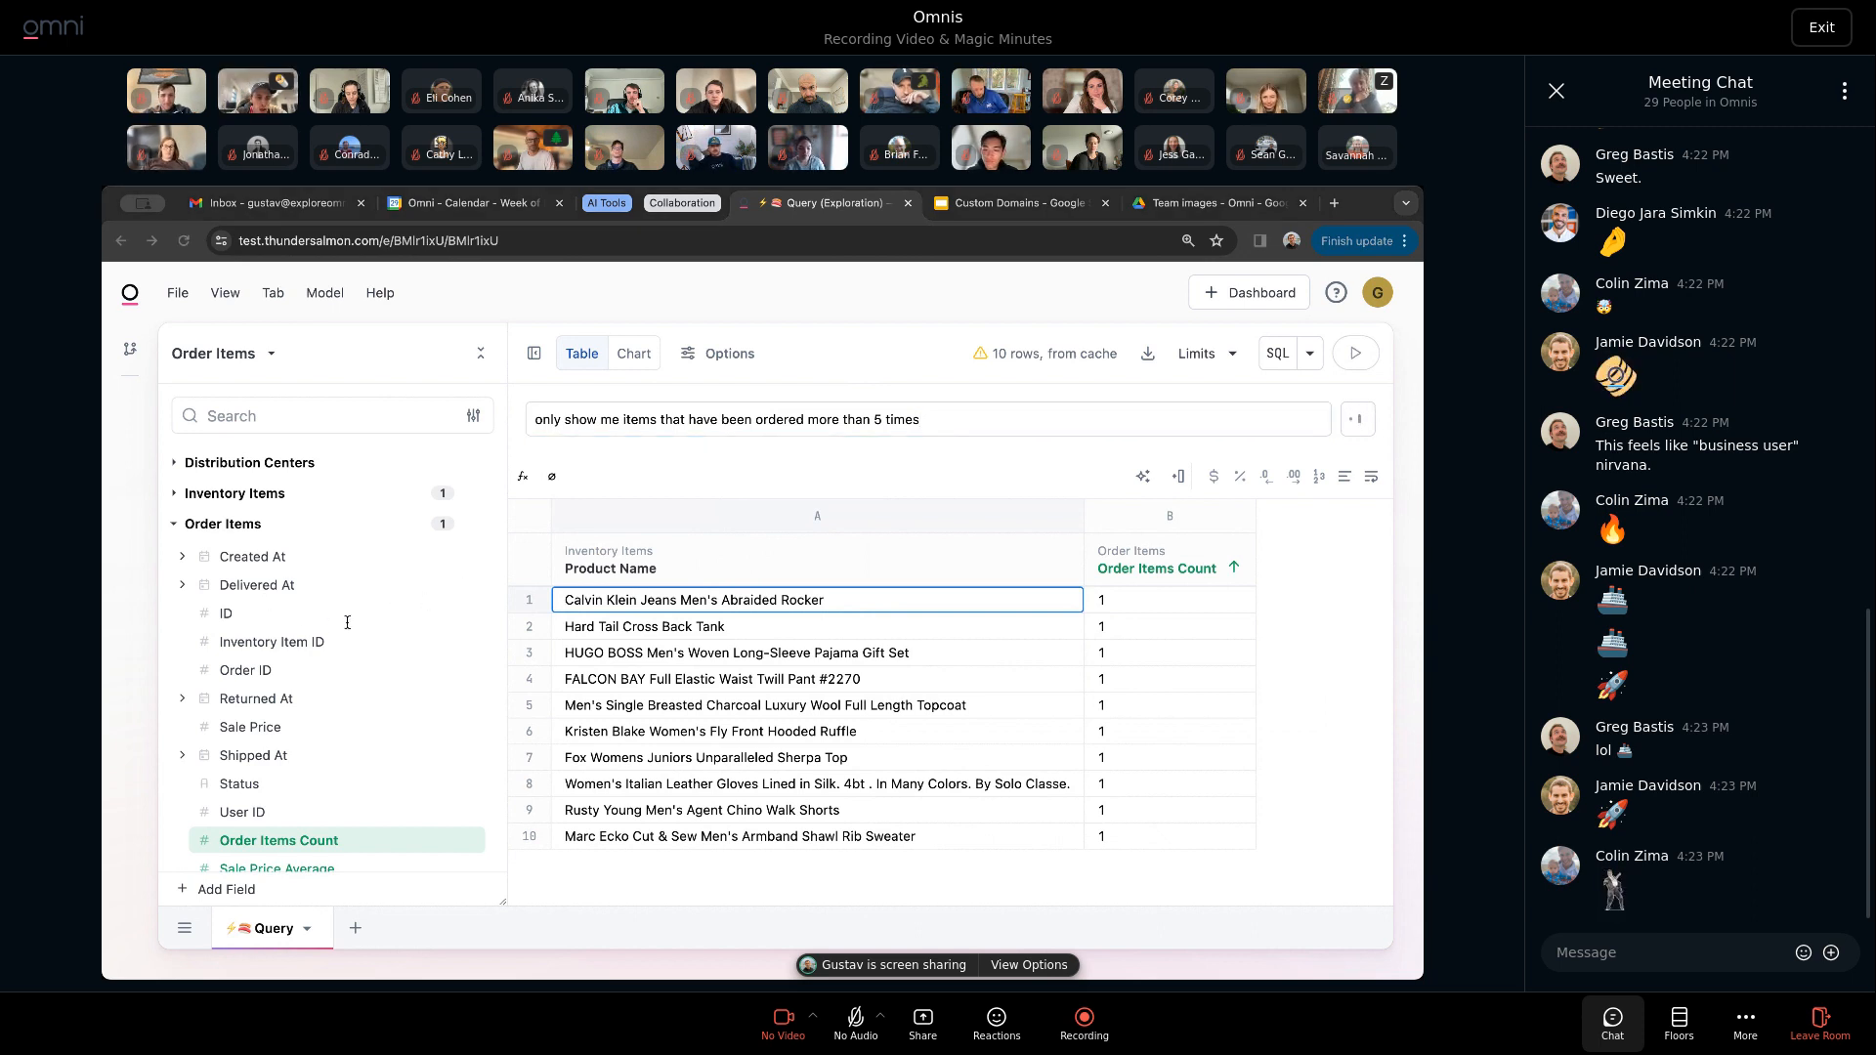
{"action": "left_click", "coordinate": [985, 452]}
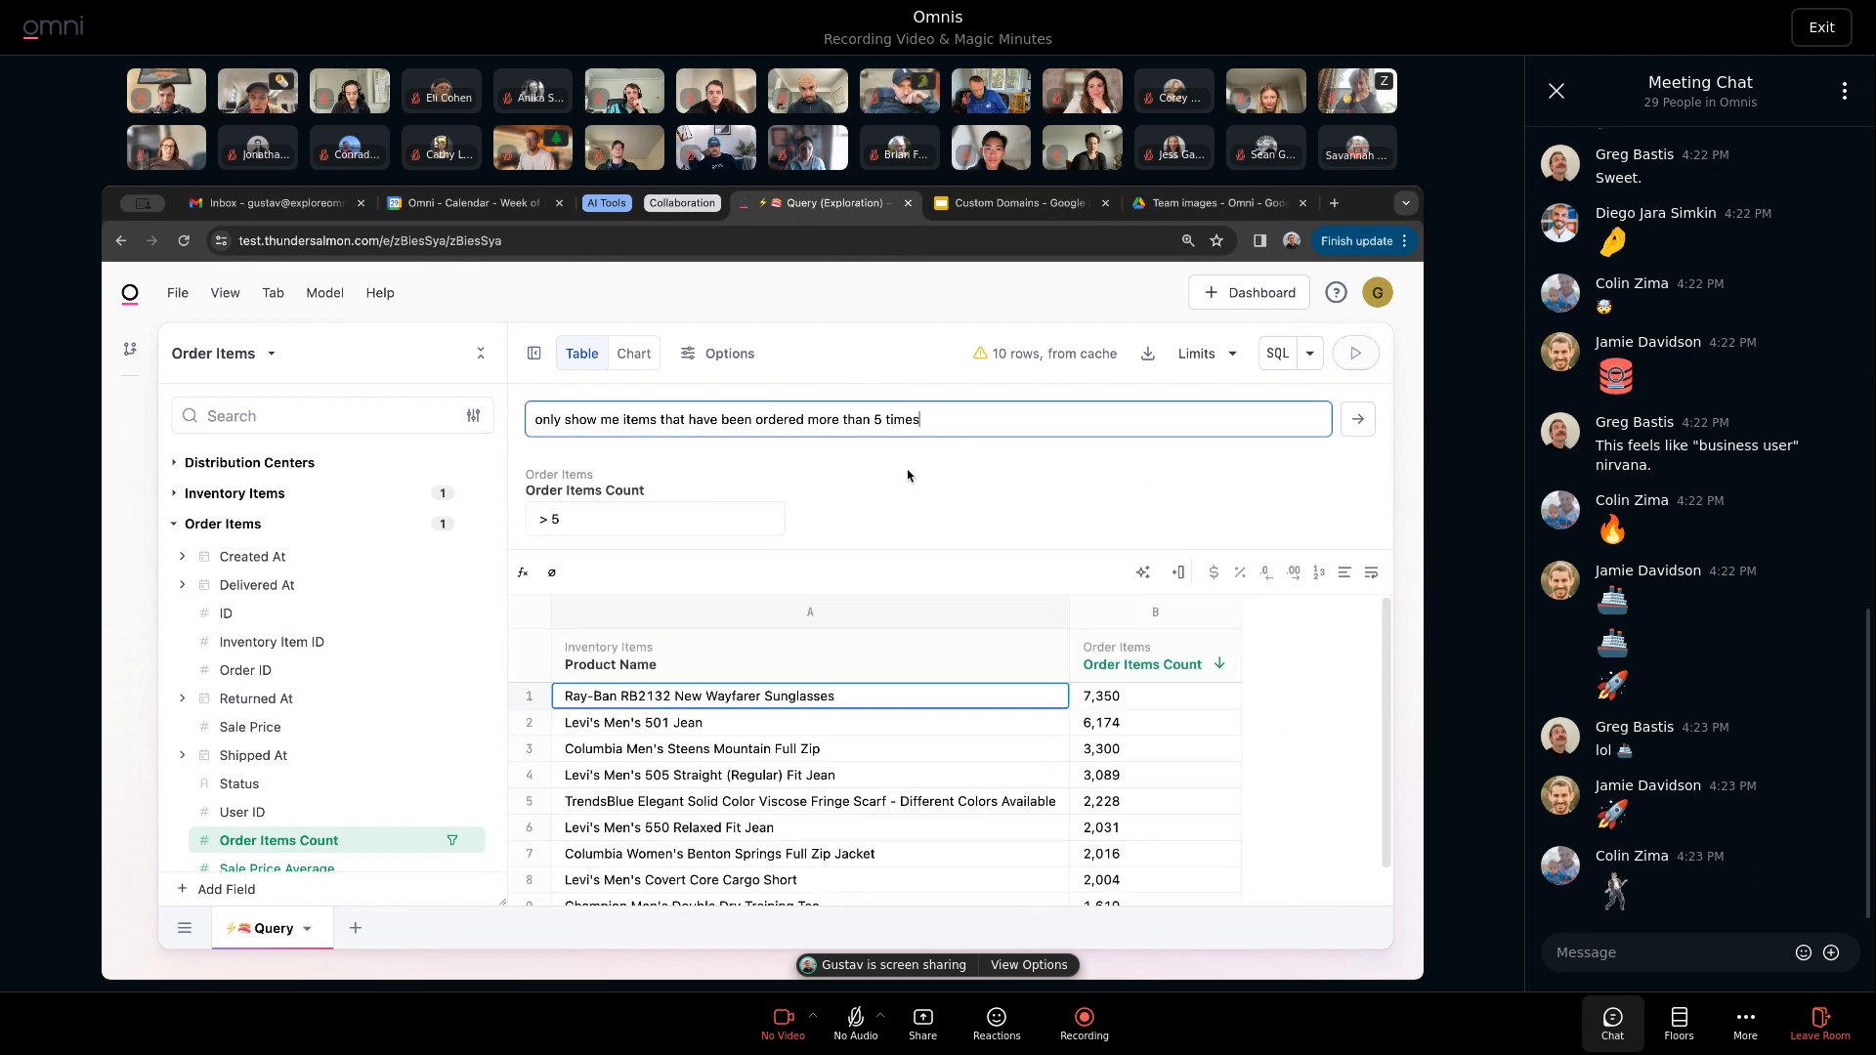
Replace the prompt with "sort this by least ordered" and run it.
{"action": "left_click_drag", "start_coordinate": [959, 421], "coordinate": [423, 419]}
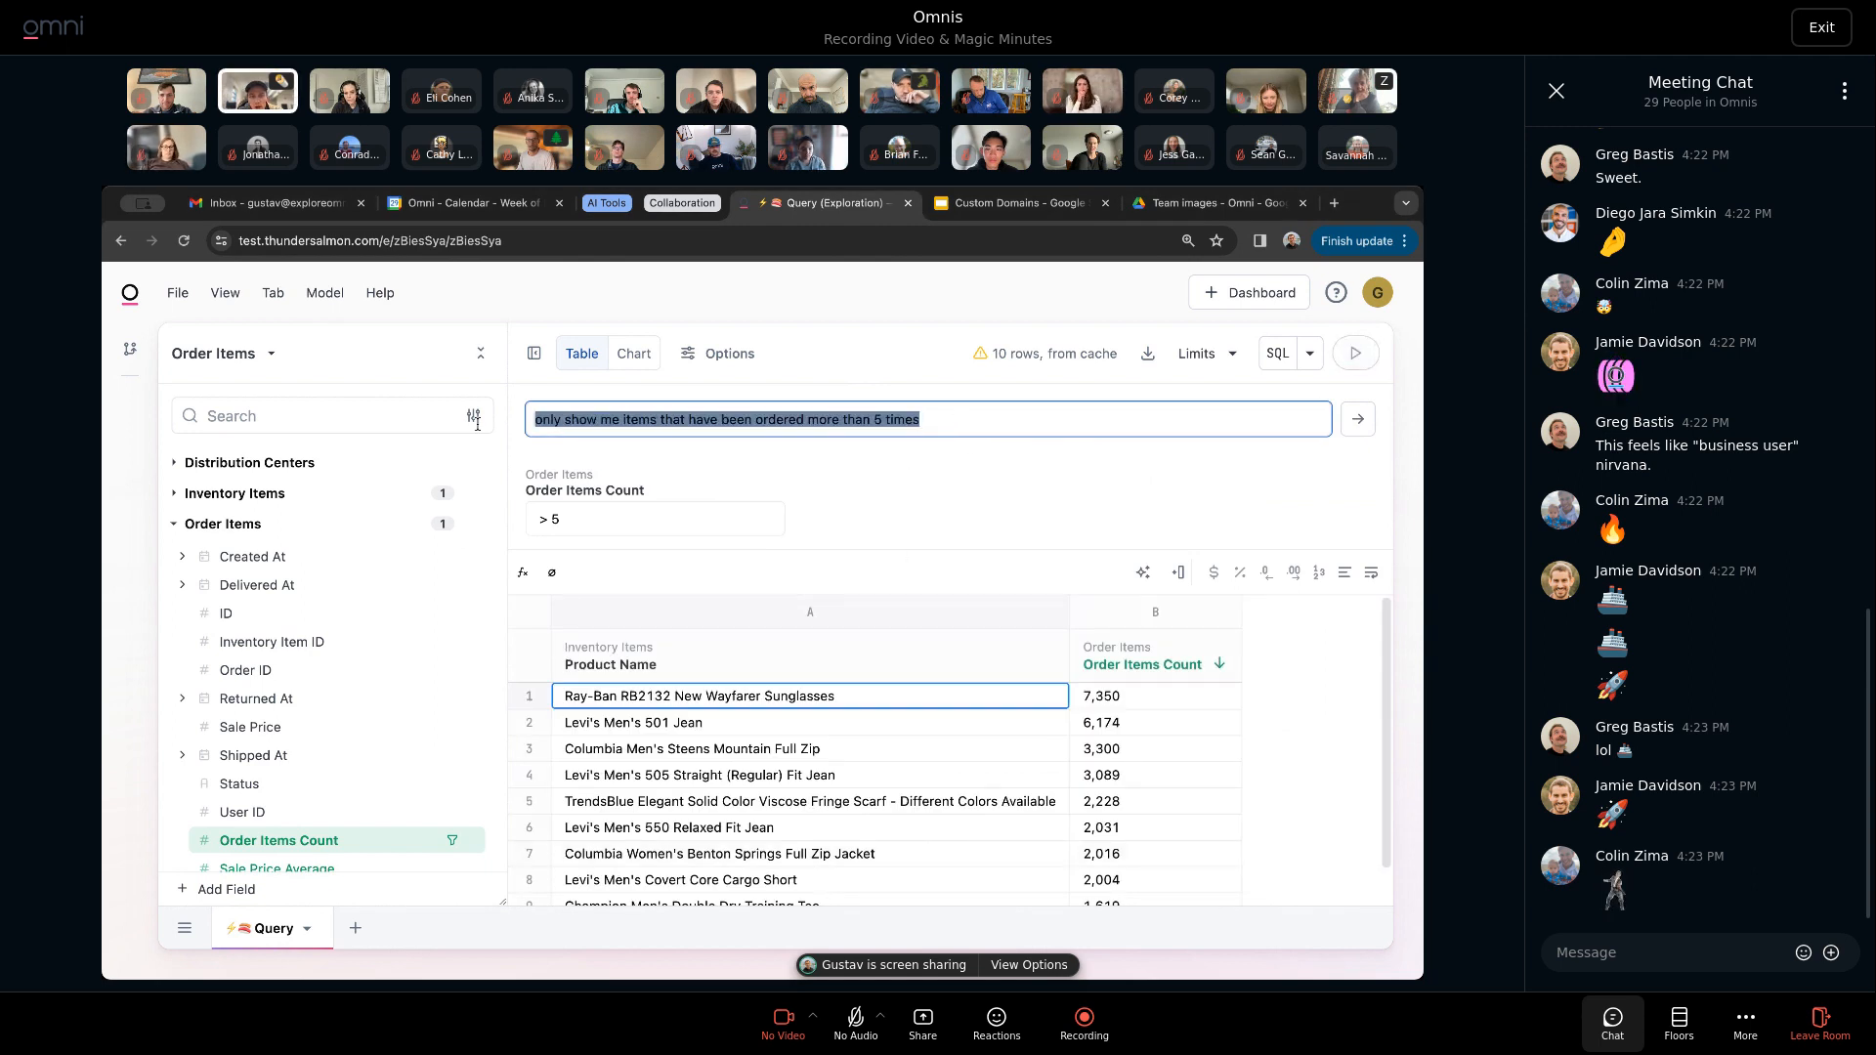
{"action": "key", "text": "BackSpace"}
{"action": "type", "text": "sort this by least ordered"}
{"action": "key", "text": "Return"}
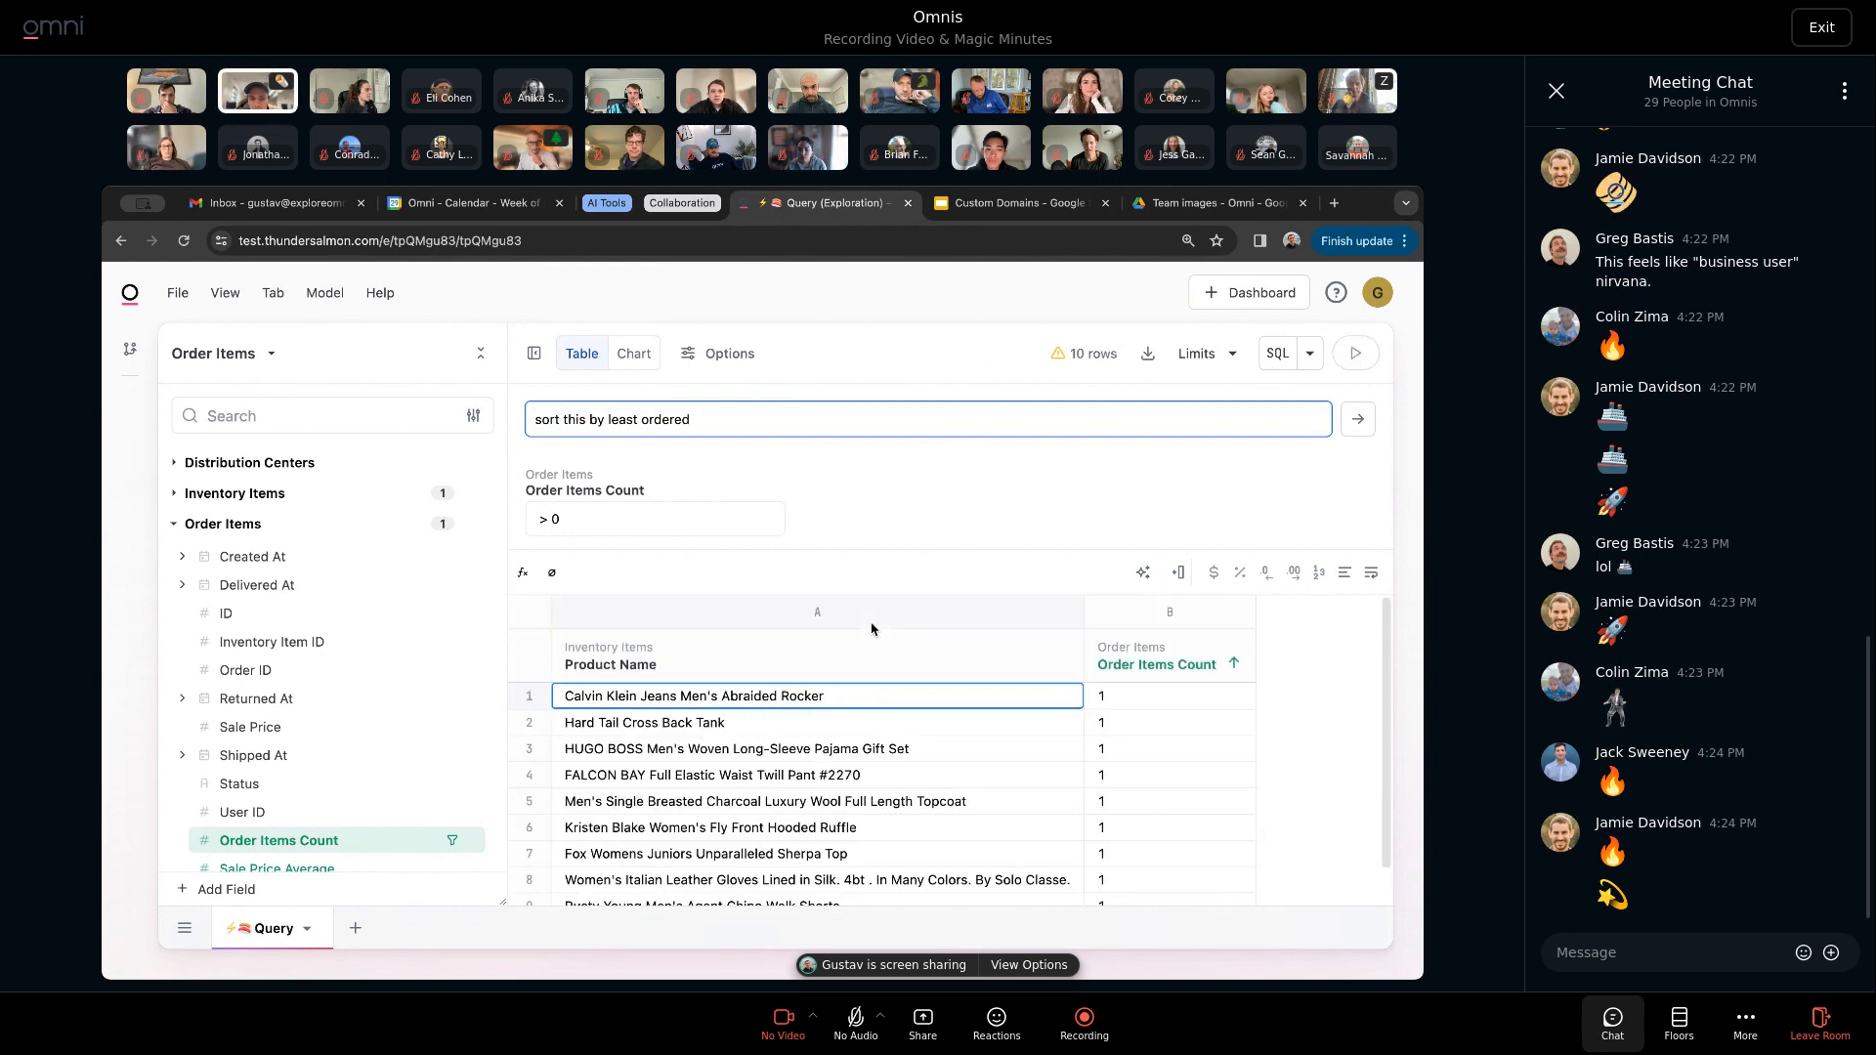
Inspect the condition and value of the Order Items Count filter and close it without changes.
{"action": "left_click", "coordinate": [654, 524]}
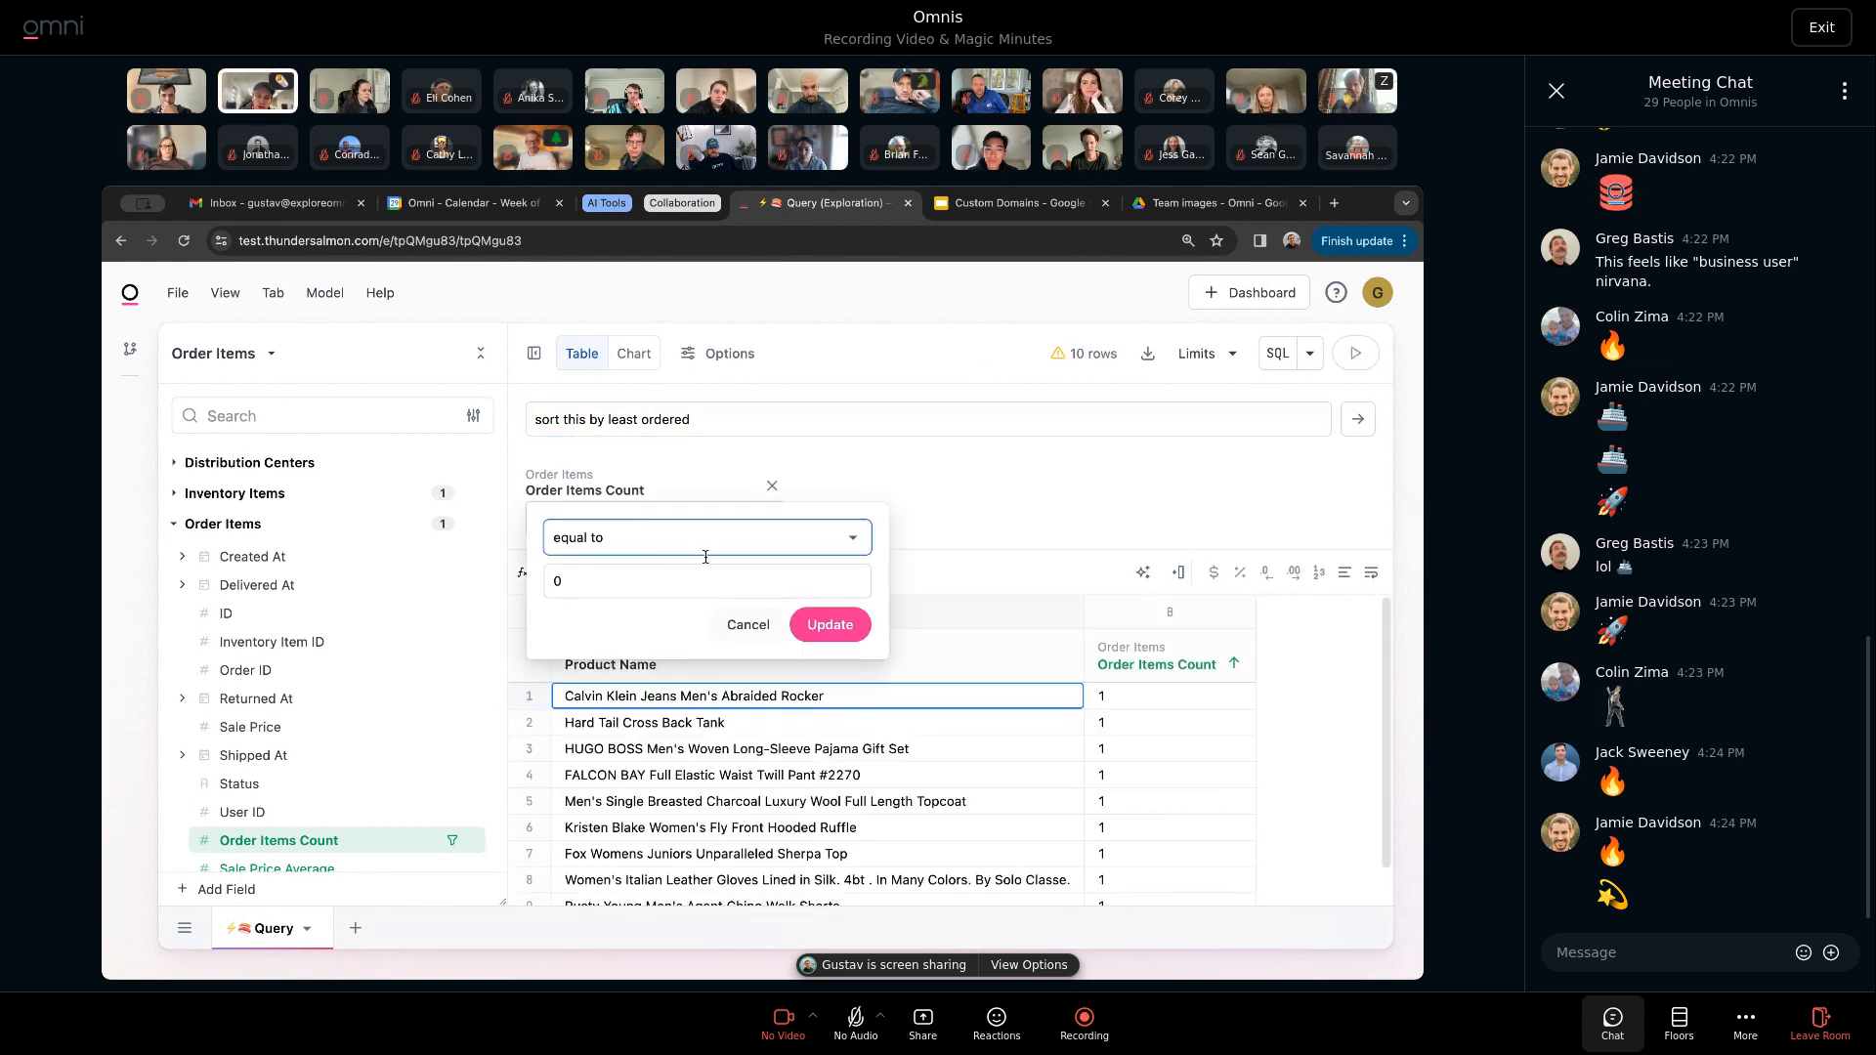
{"action": "left_click", "coordinate": [615, 583]}
{"action": "left_click", "coordinate": [747, 625]}
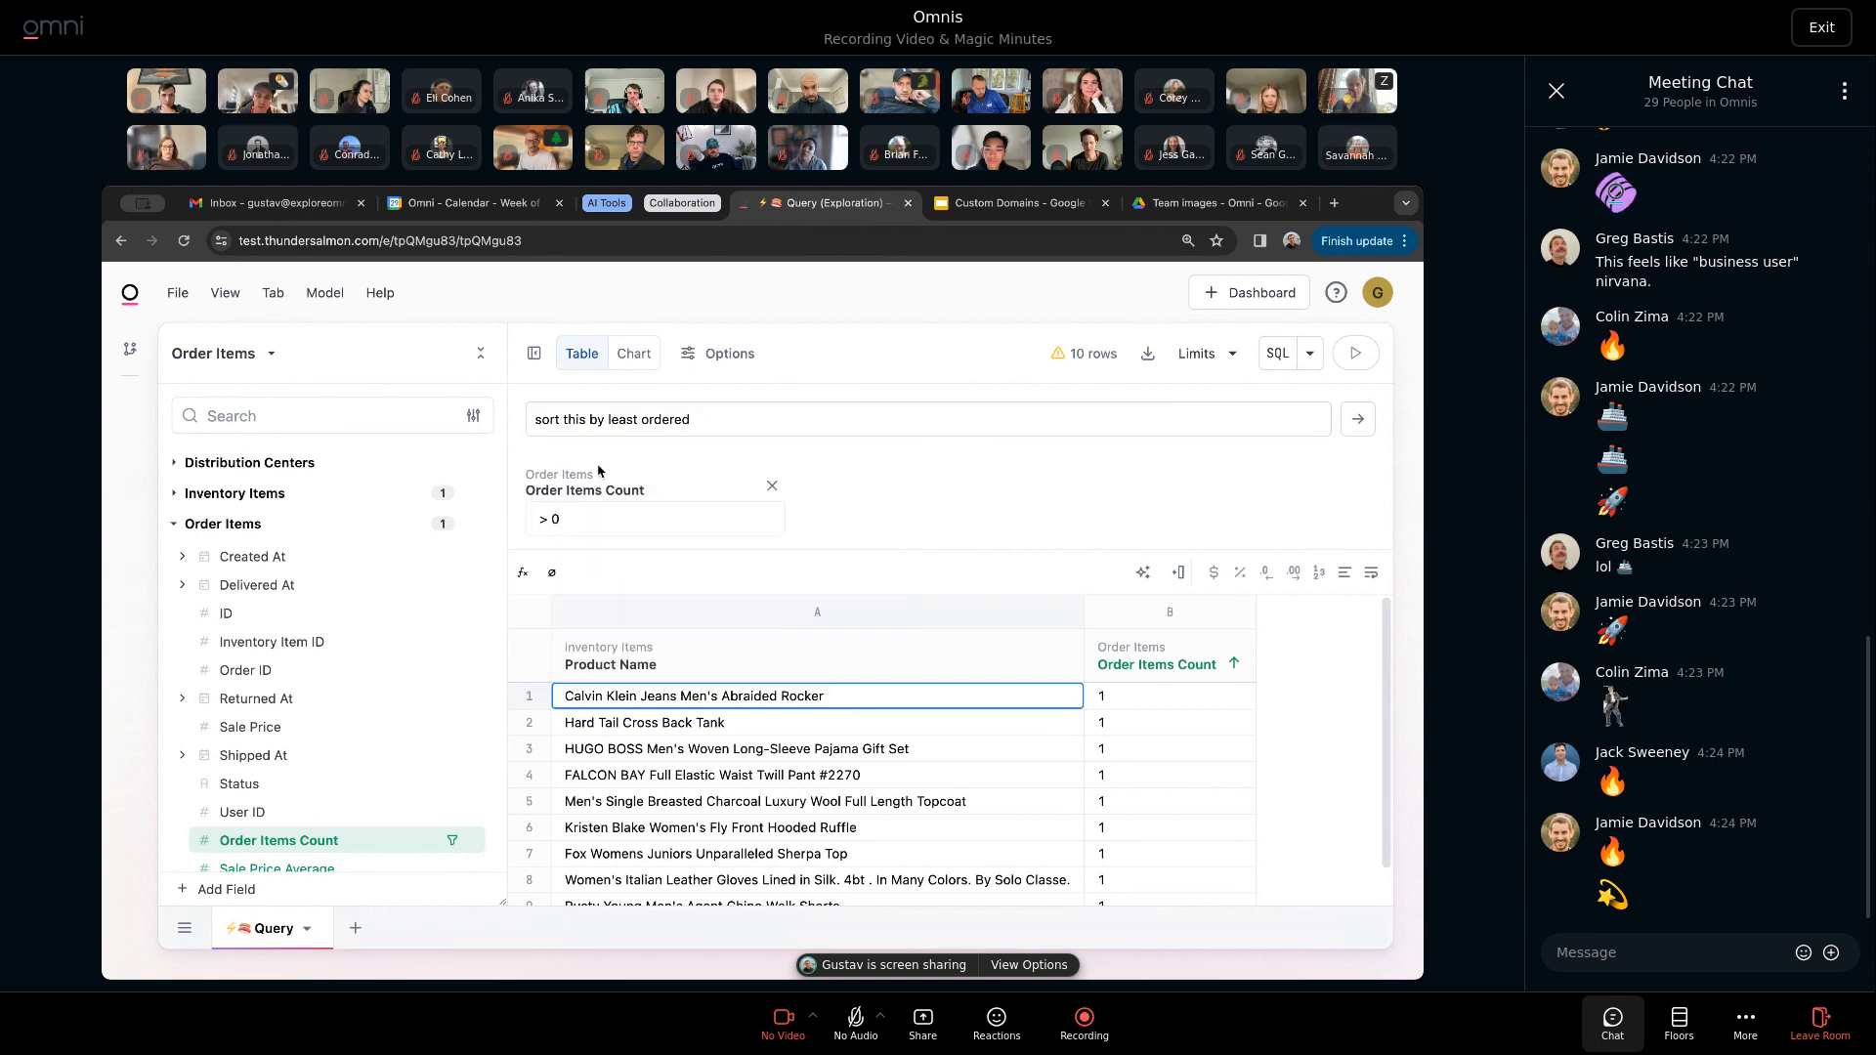
Return to the home page and start a new query on the Order Items topic.
{"action": "left_click", "coordinate": [131, 295]}
{"action": "left_click", "coordinate": [200, 377]}
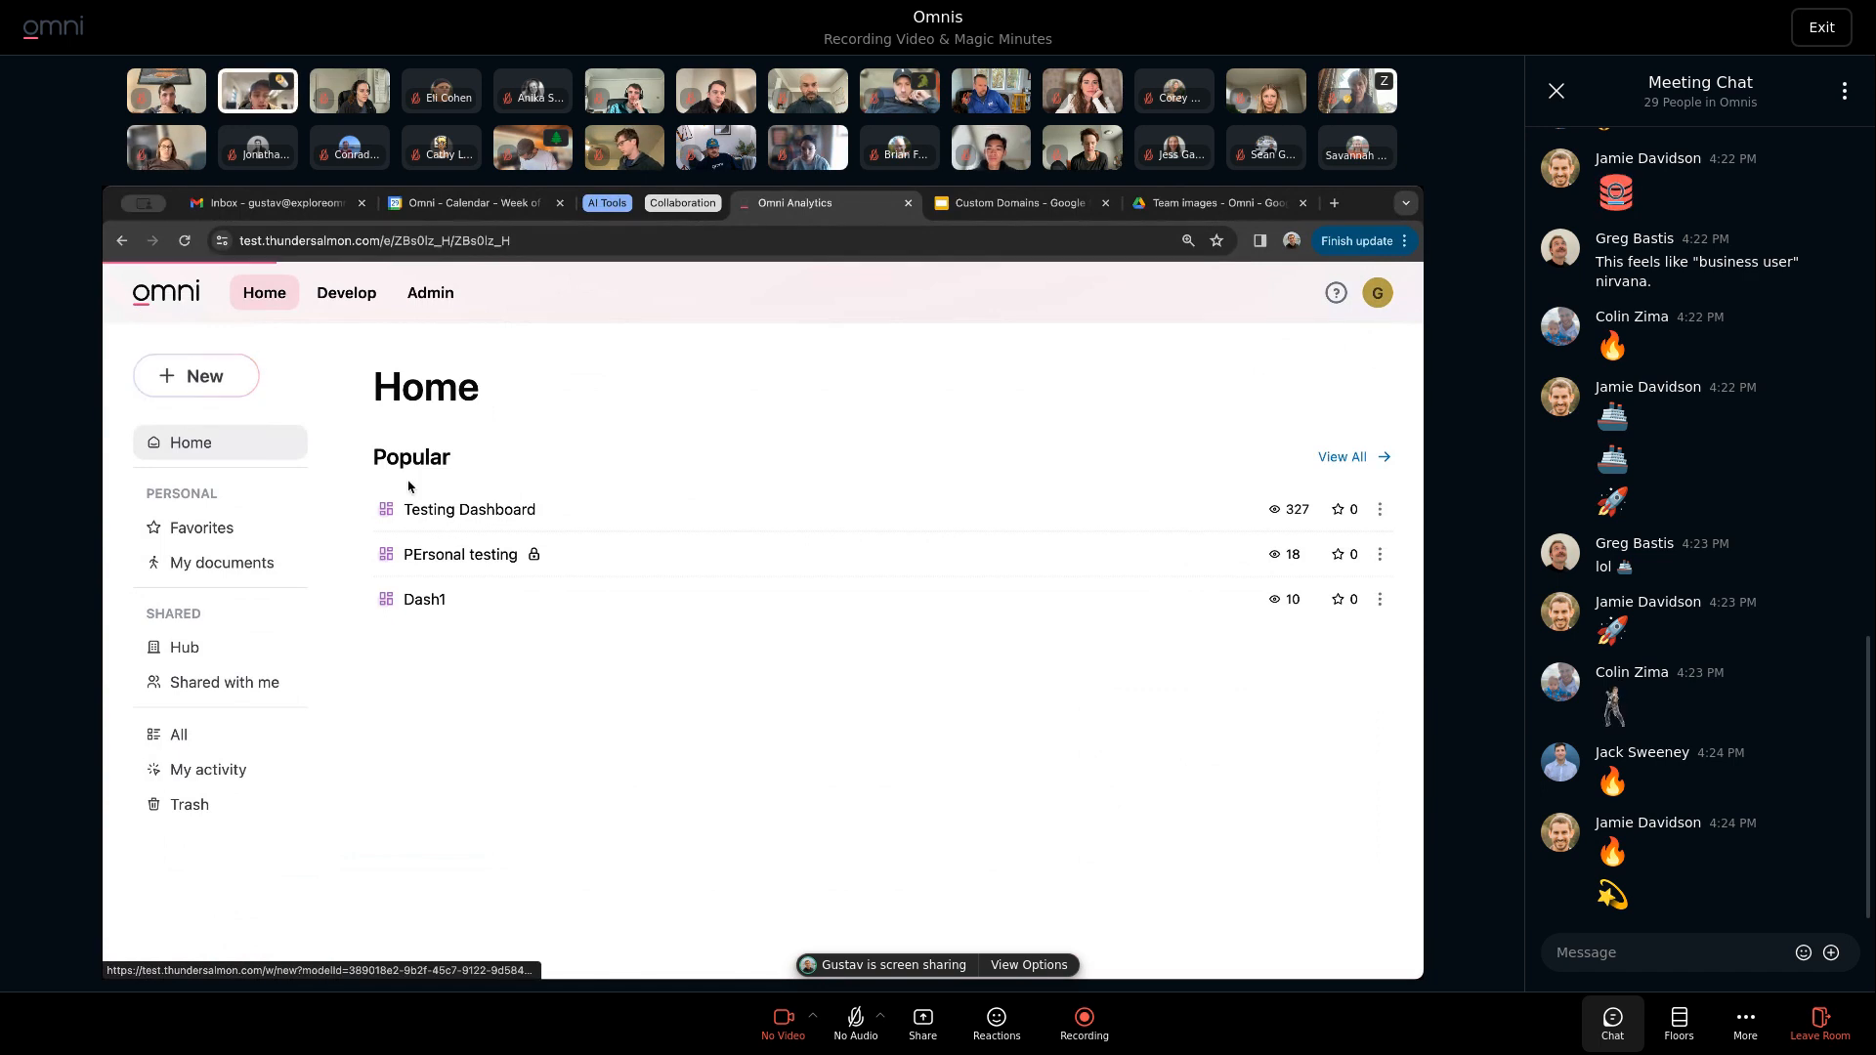
{"action": "left_click", "coordinate": [294, 431]}
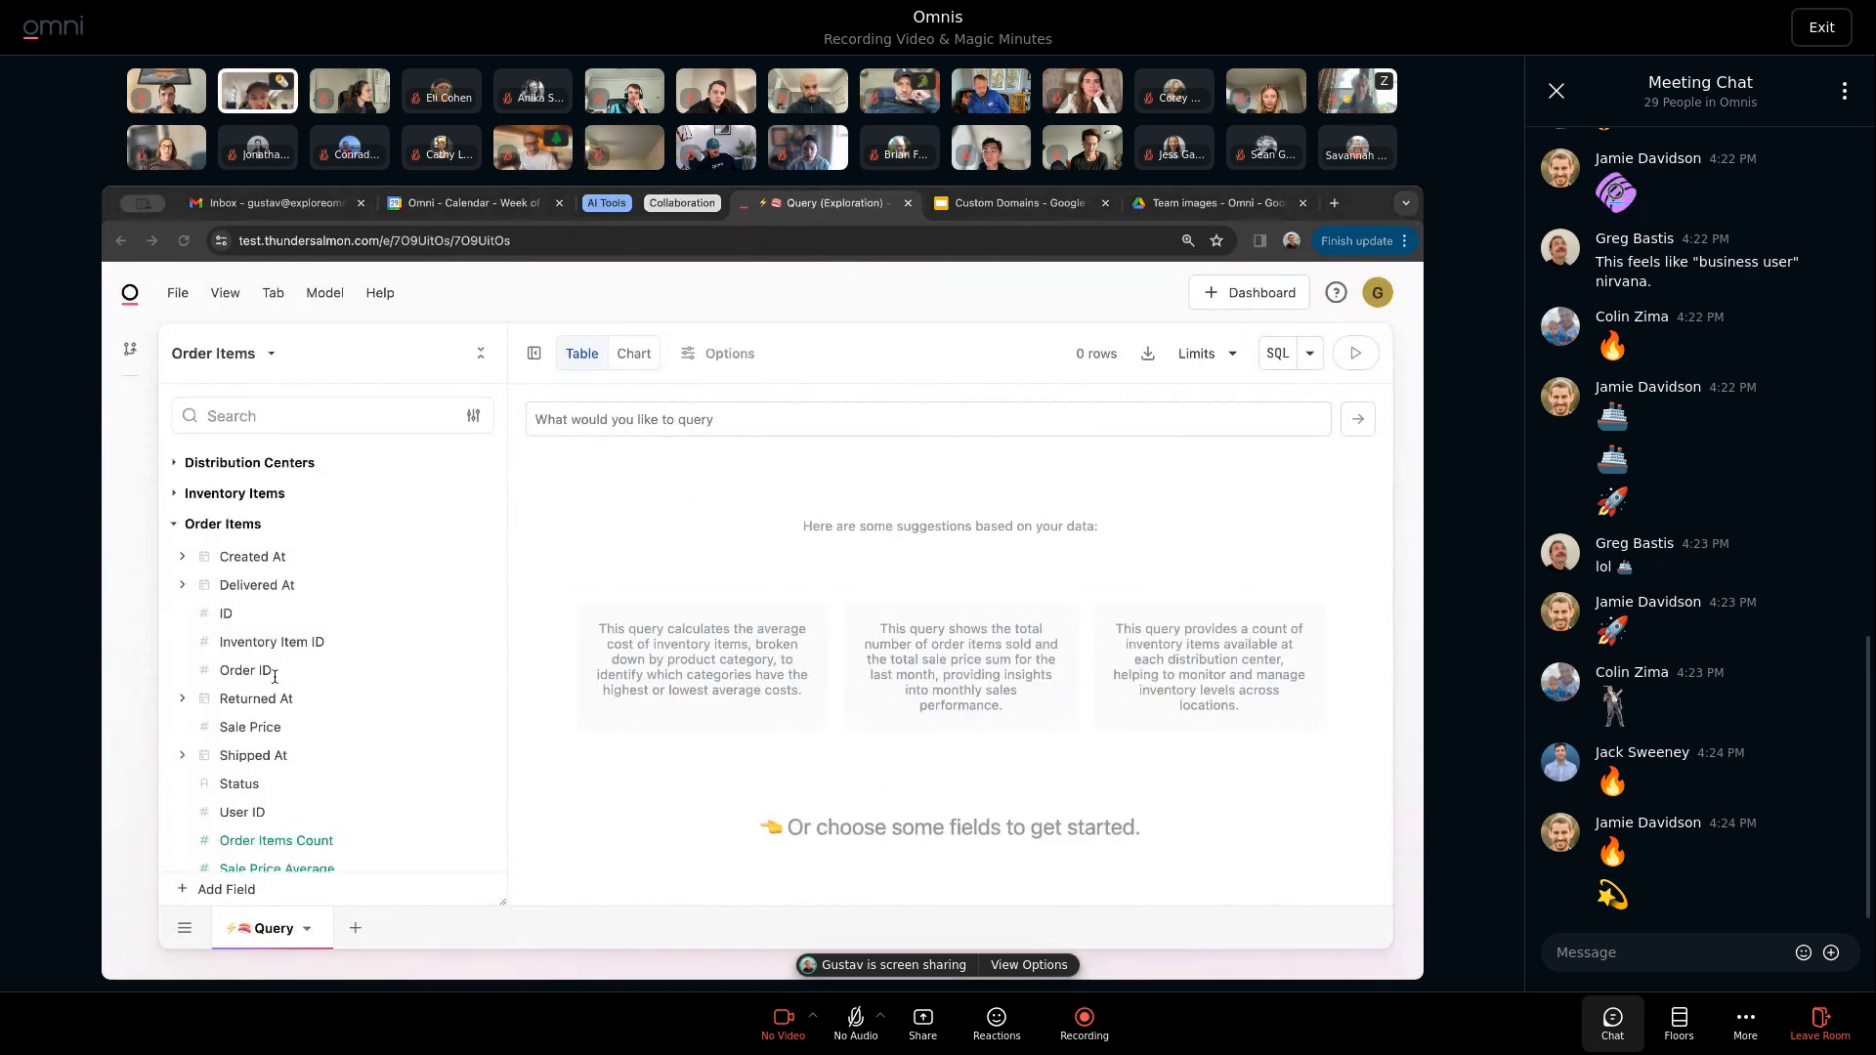
Run the prompt "show me the inventory levels at each distribution center month over month for the past 2 years".
{"action": "left_click", "coordinate": [850, 420]}
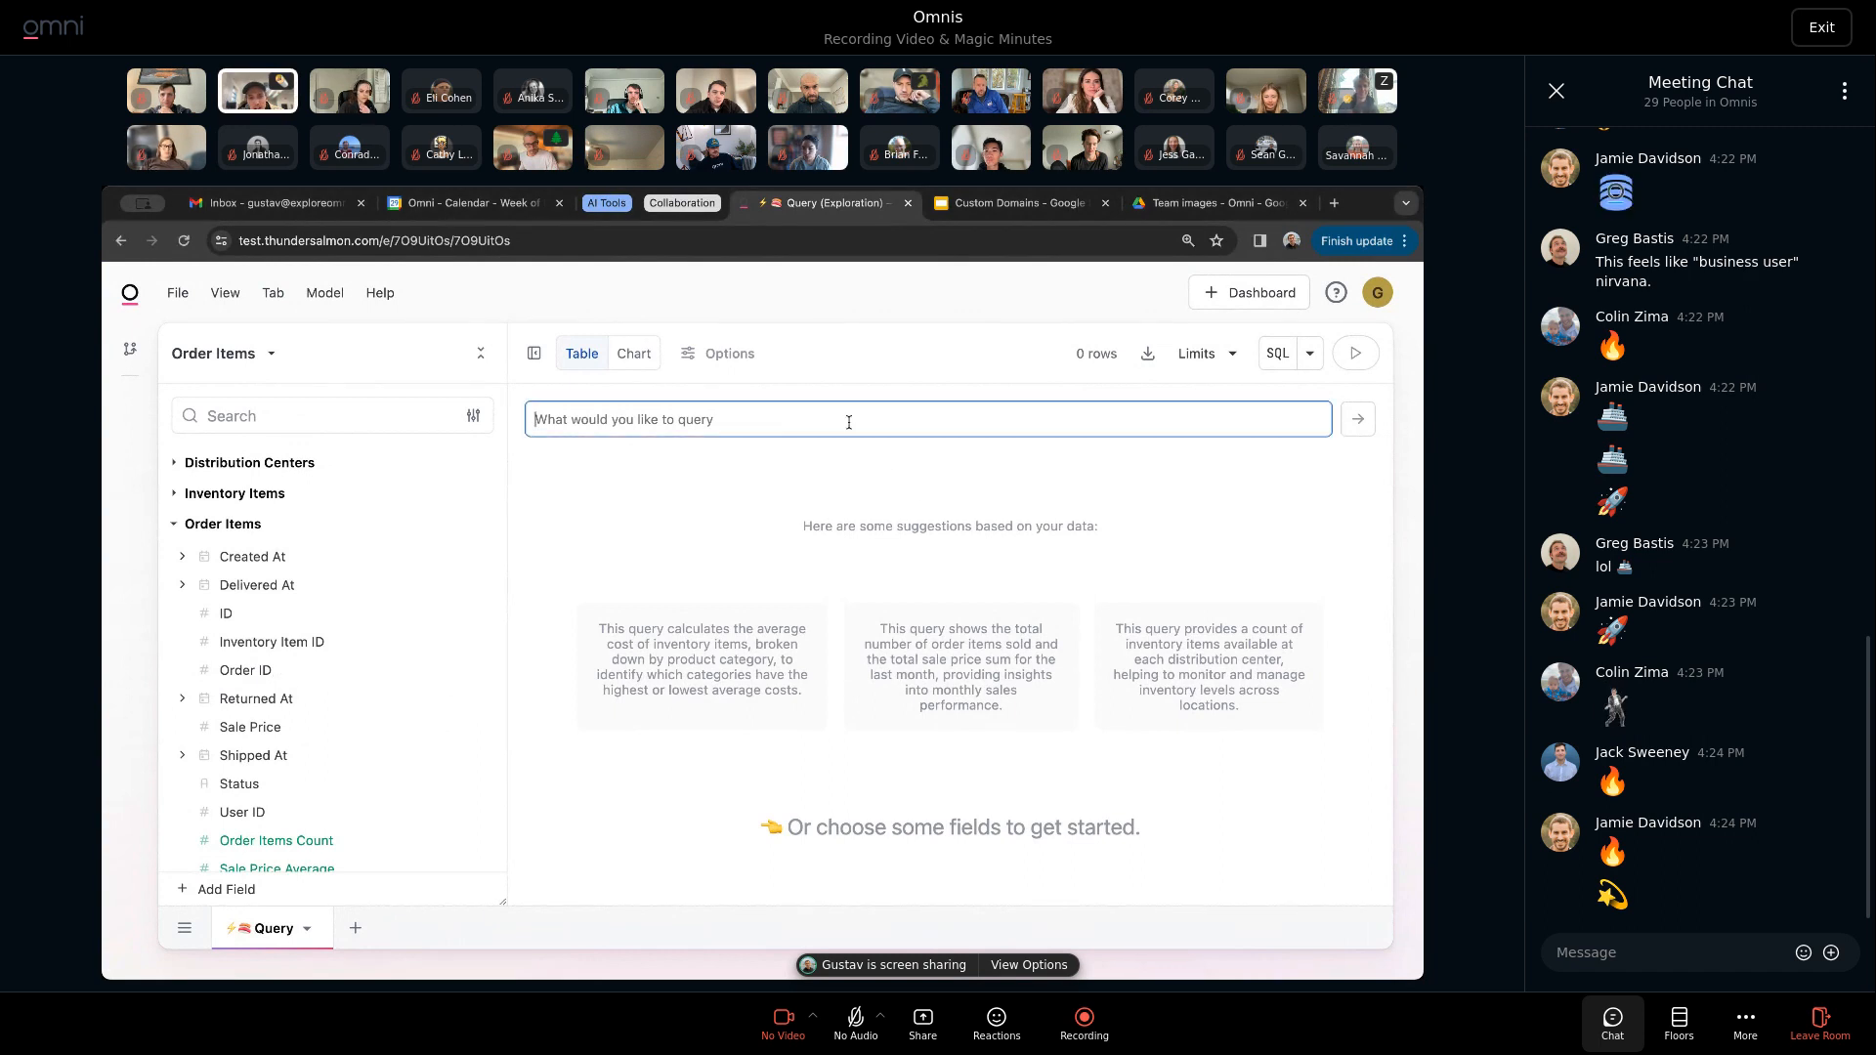
{"action": "type", "text": "show me the inventory levels at each distribution center month over month for the past 2 years"}
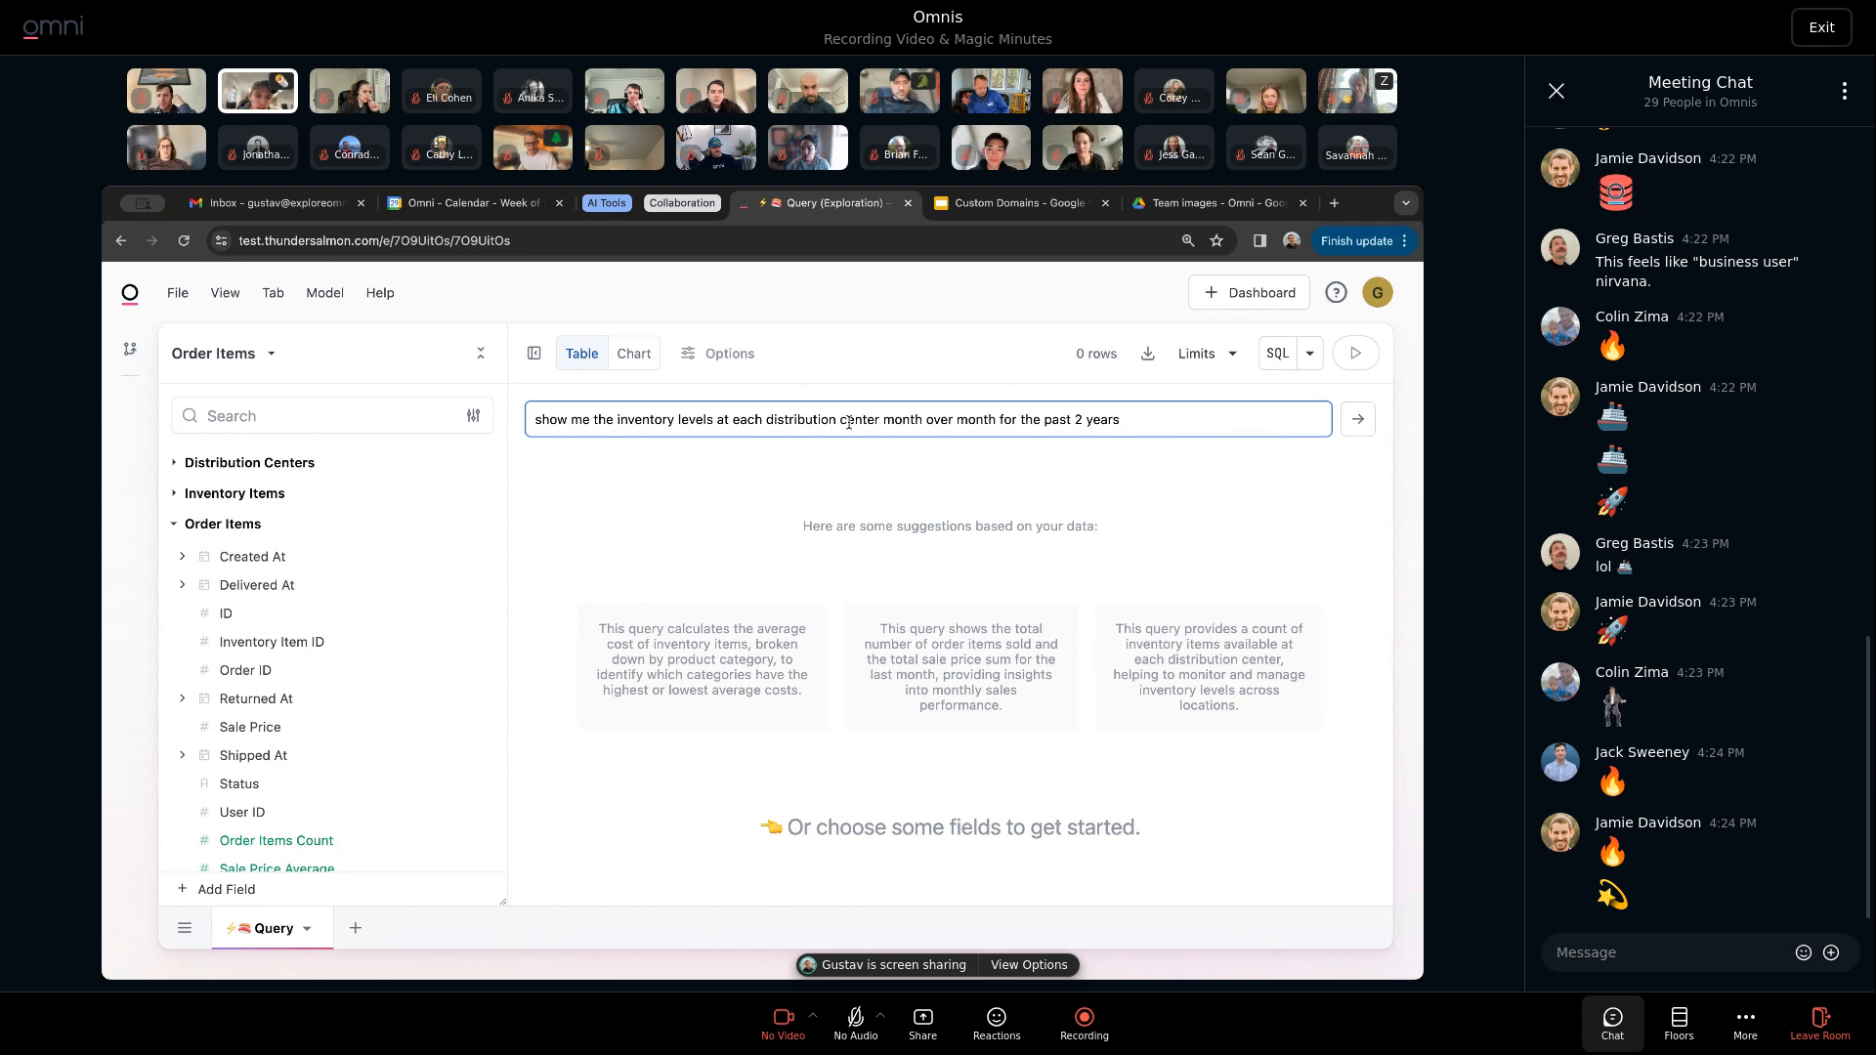
{"action": "key", "text": "Return"}
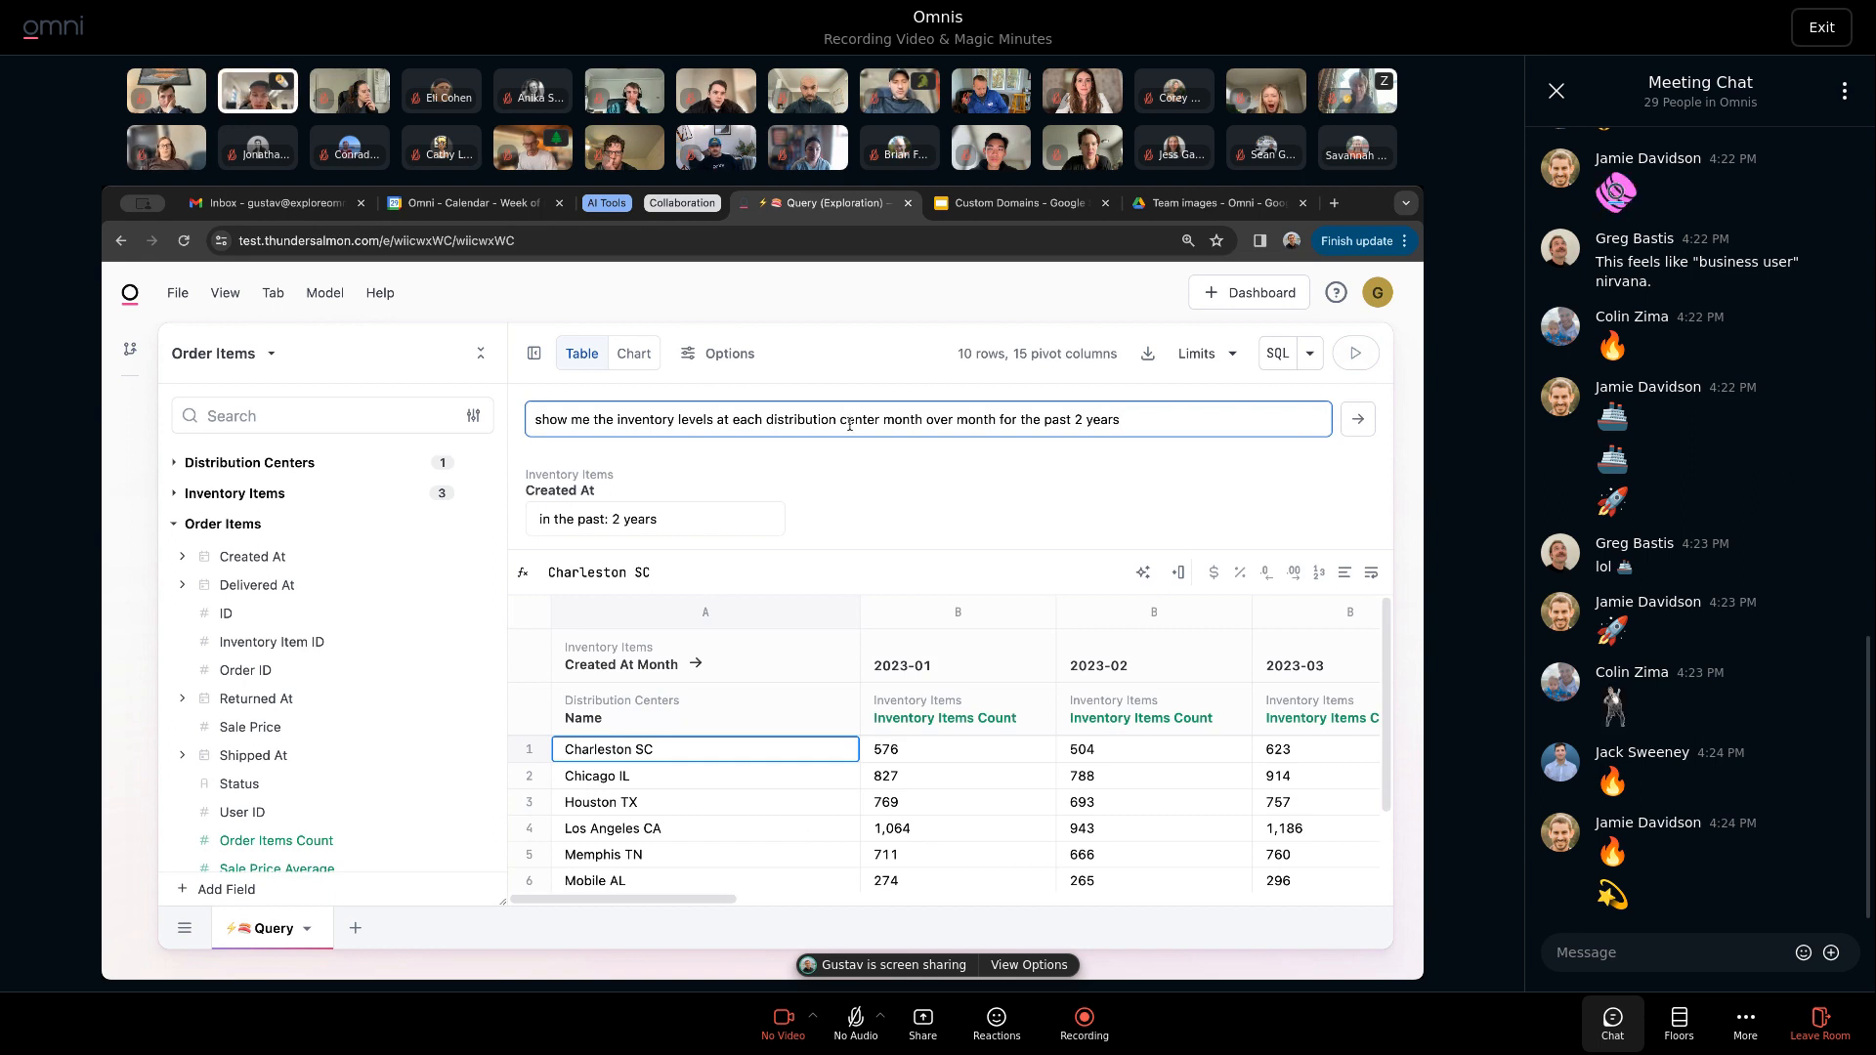
Examine the monthly inventory counts per distribution center across the rows and pivot columns of the results.
{"action": "scroll", "coordinate": [716, 766], "scroll_direction": "down", "scroll_amount": 1}
{"action": "scroll", "coordinate": [743, 742], "scroll_direction": "up", "scroll_amount": 1}
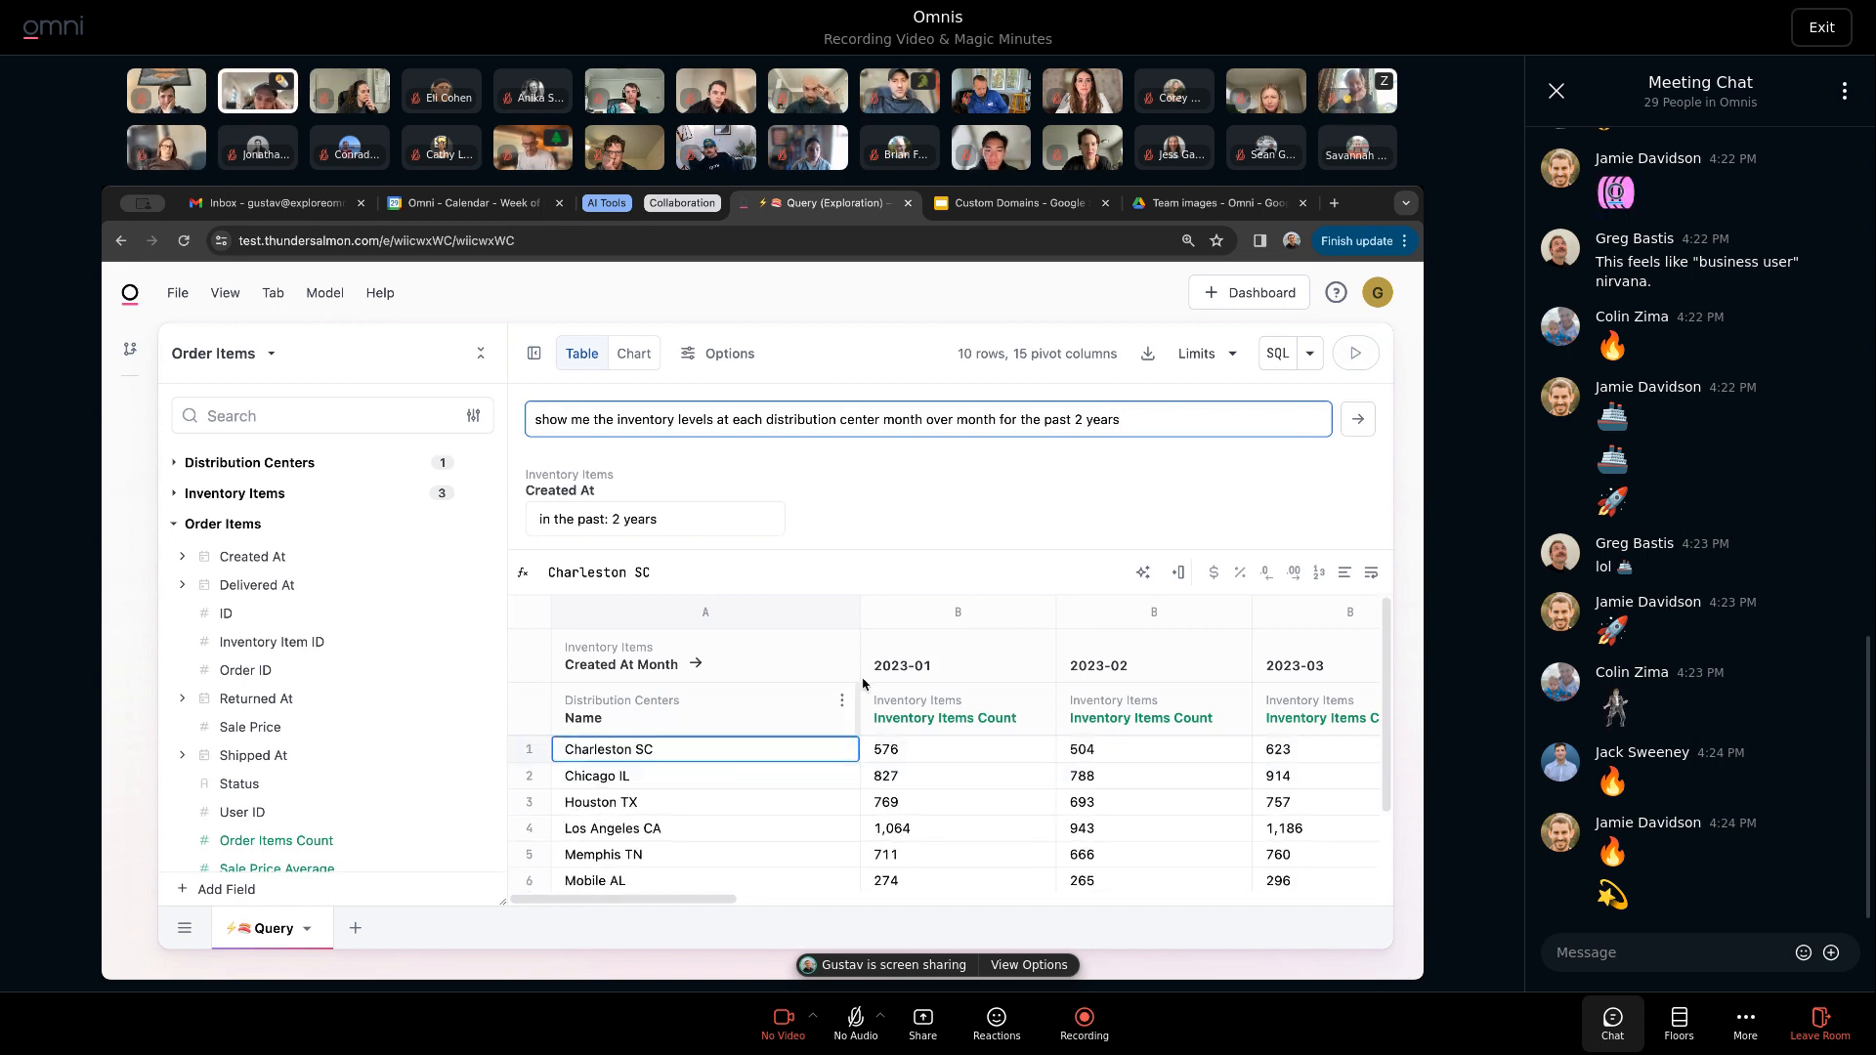
{"action": "scroll", "coordinate": [863, 684], "scroll_direction": "right", "scroll_amount": 5}
{"action": "scroll", "coordinate": [911, 669], "scroll_direction": "left", "scroll_amount": 5}
{"action": "scroll", "coordinate": [900, 761], "scroll_direction": "down", "scroll_amount": 2}
{"action": "scroll", "coordinate": [899, 772], "scroll_direction": "up", "scroll_amount": 2}
{"action": "scroll", "coordinate": [900, 781], "scroll_direction": "down", "scroll_amount": 2}
{"action": "scroll", "coordinate": [890, 742], "scroll_direction": "up", "scroll_amount": 2}
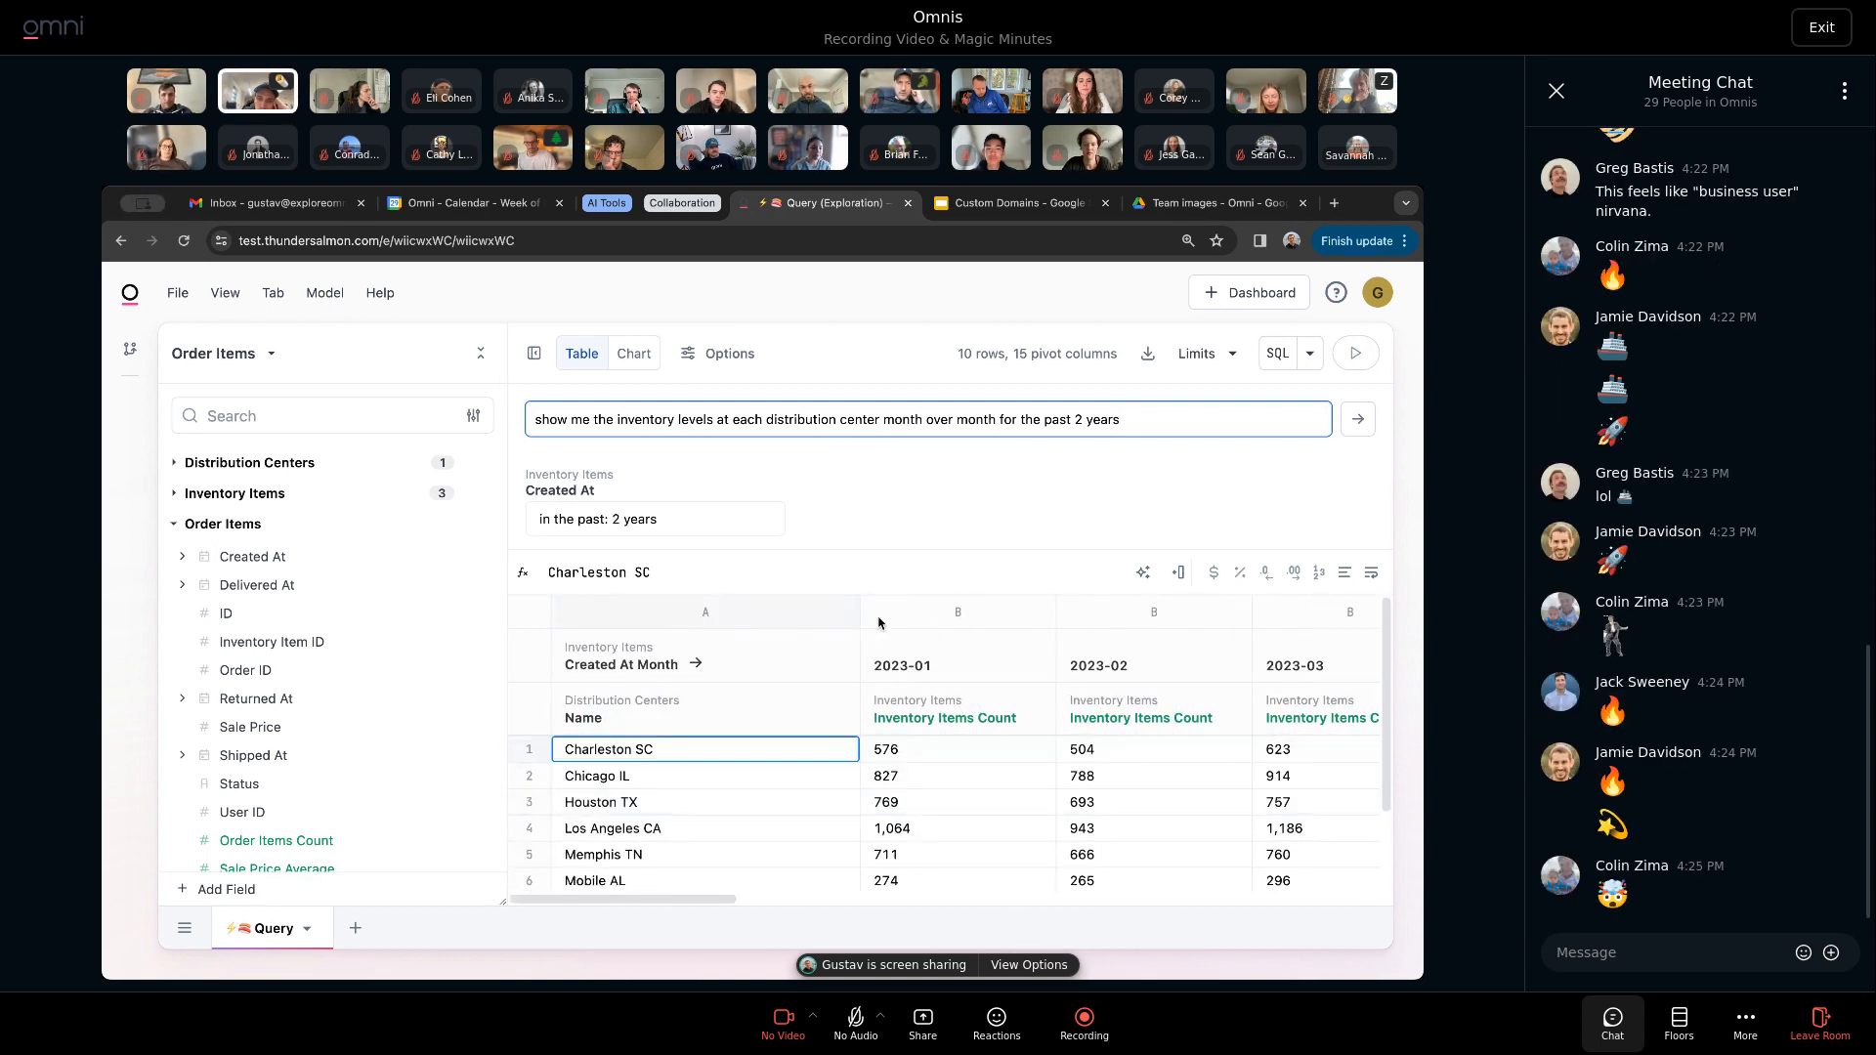
Replace the prompt with "instead of month over month show me year over year" and run it.
{"action": "triple_click", "coordinate": [535, 426]}
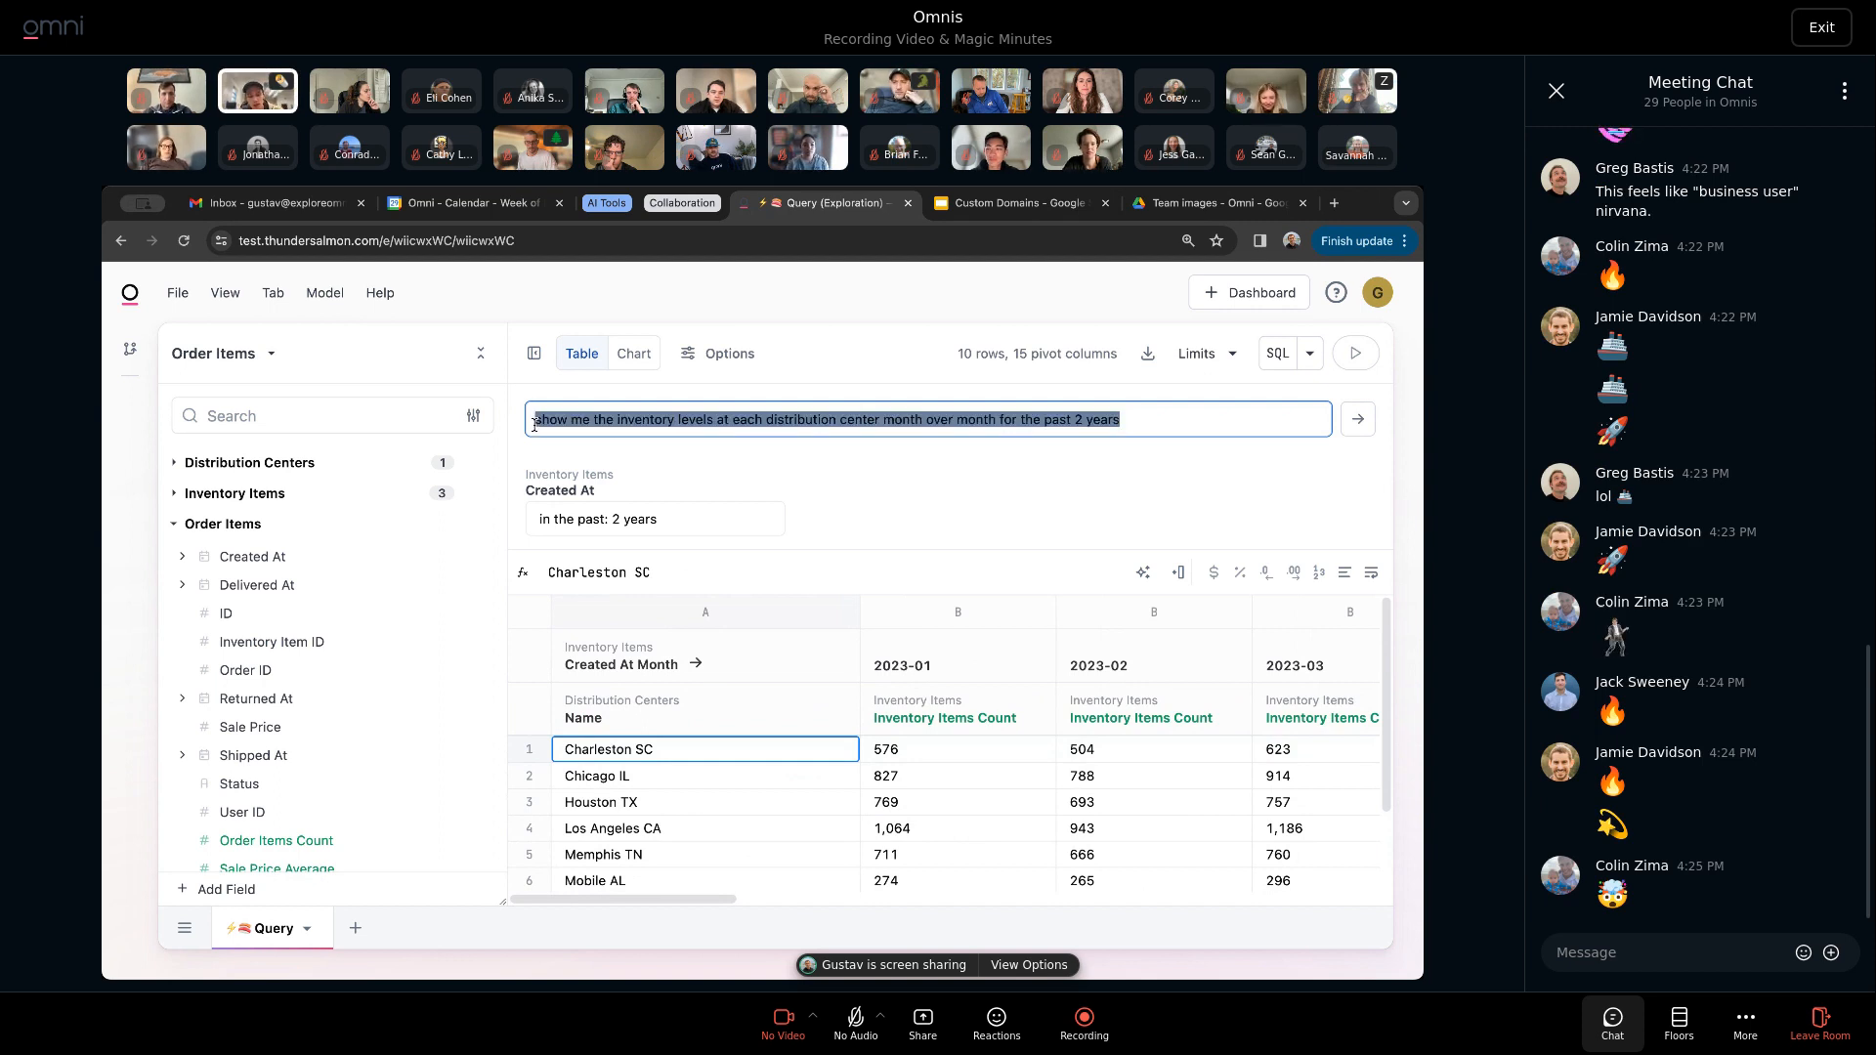
{"action": "type", "text": "instead of month ov"}
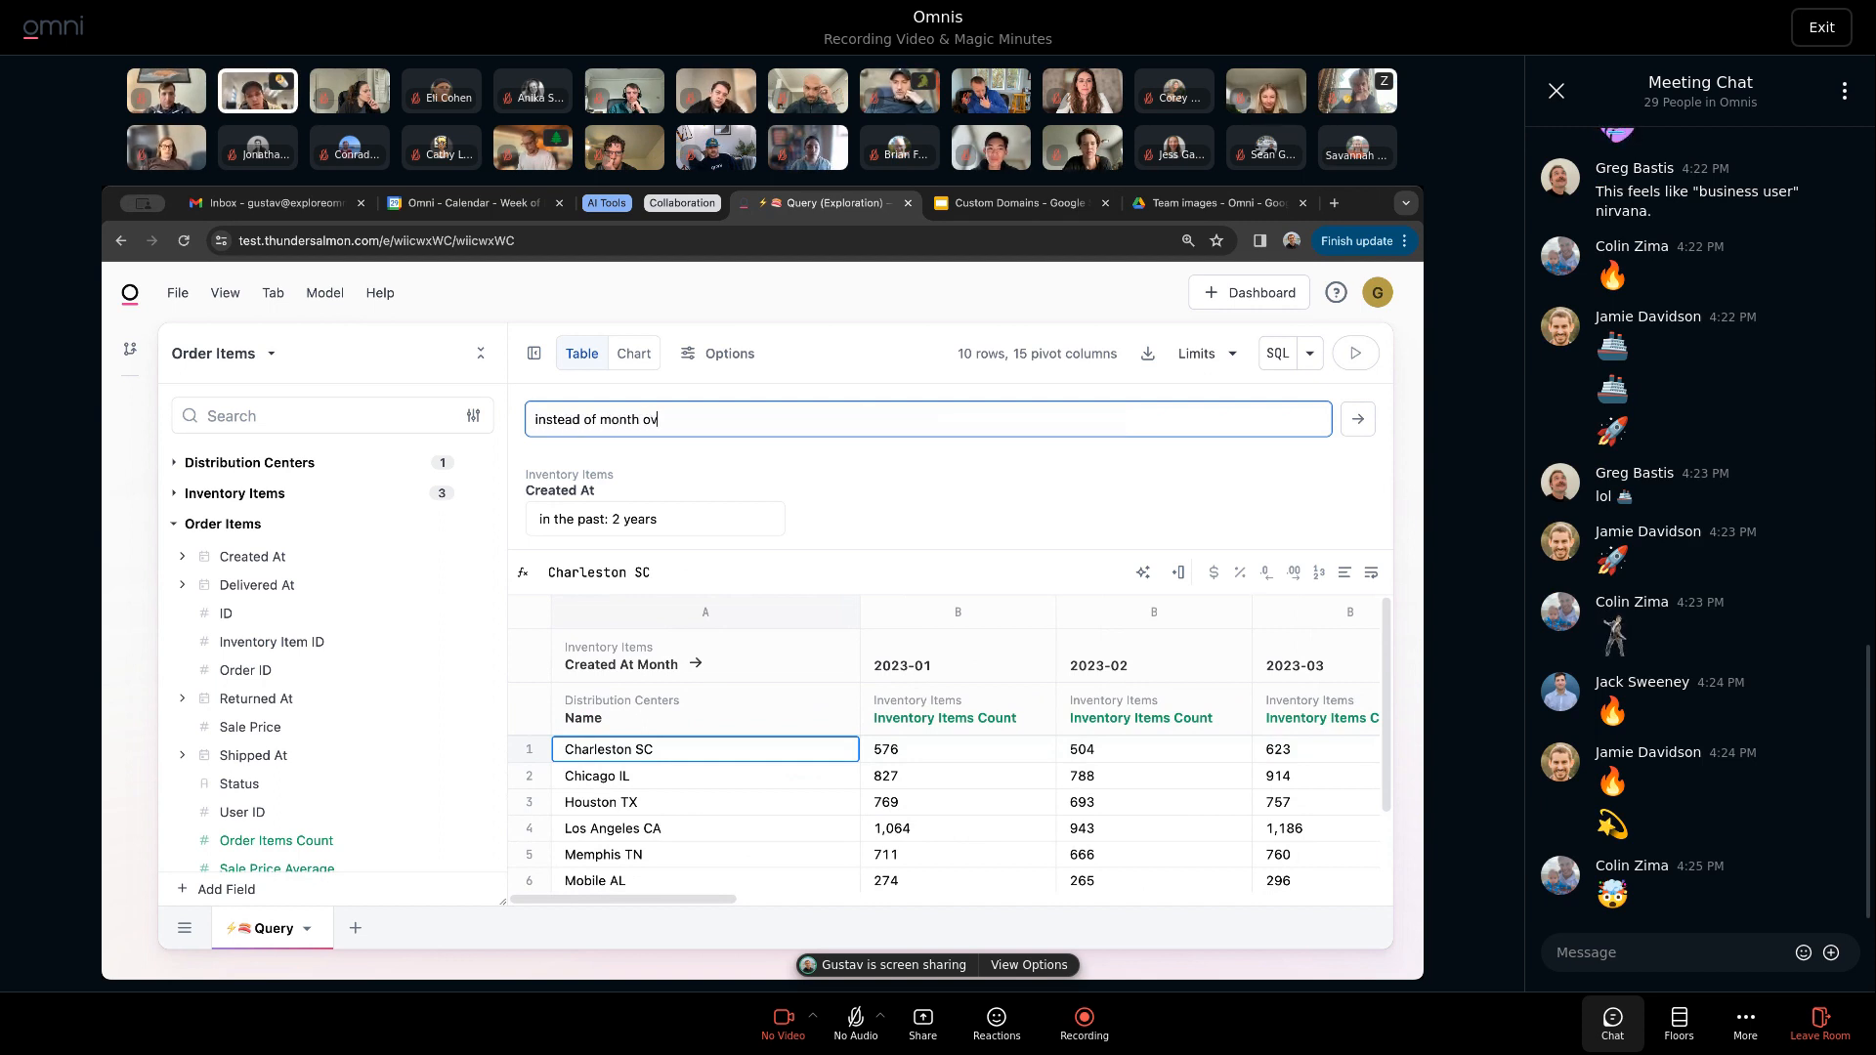
{"action": "type", "text": "er month show me year over year"}
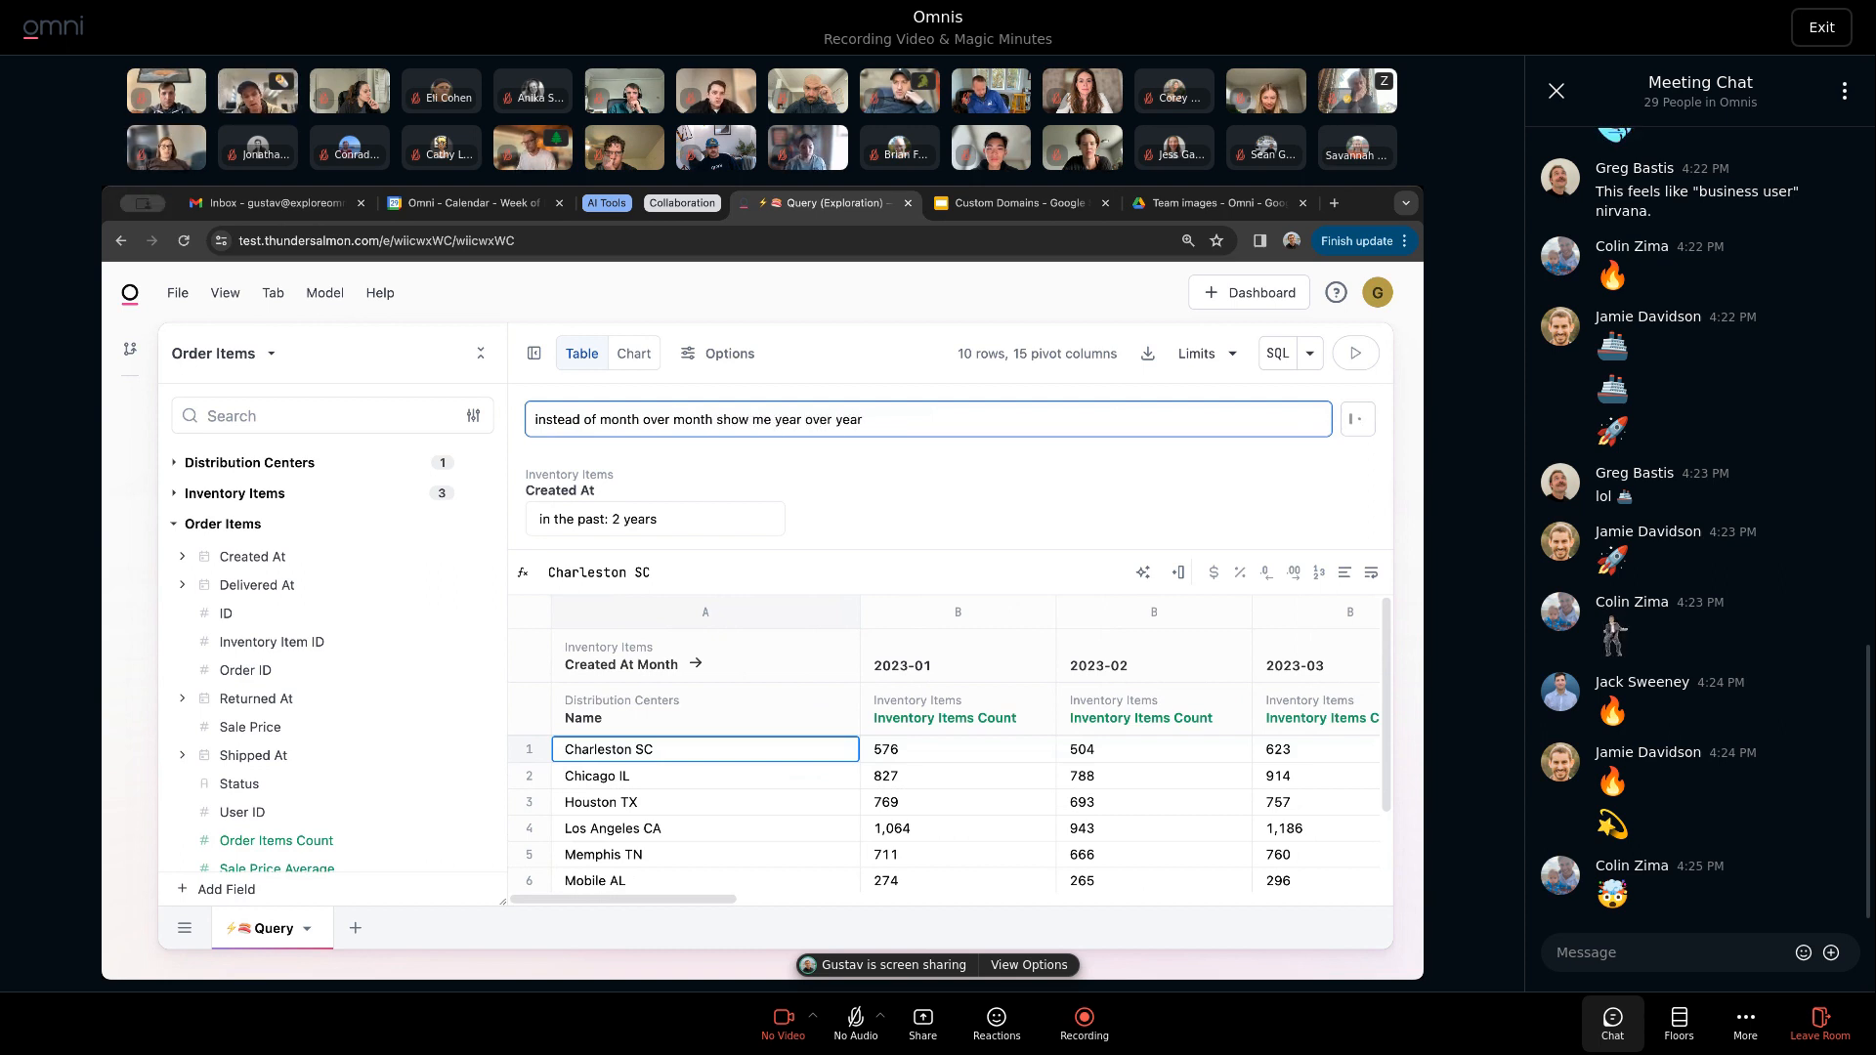
{"action": "key", "text": "Return"}
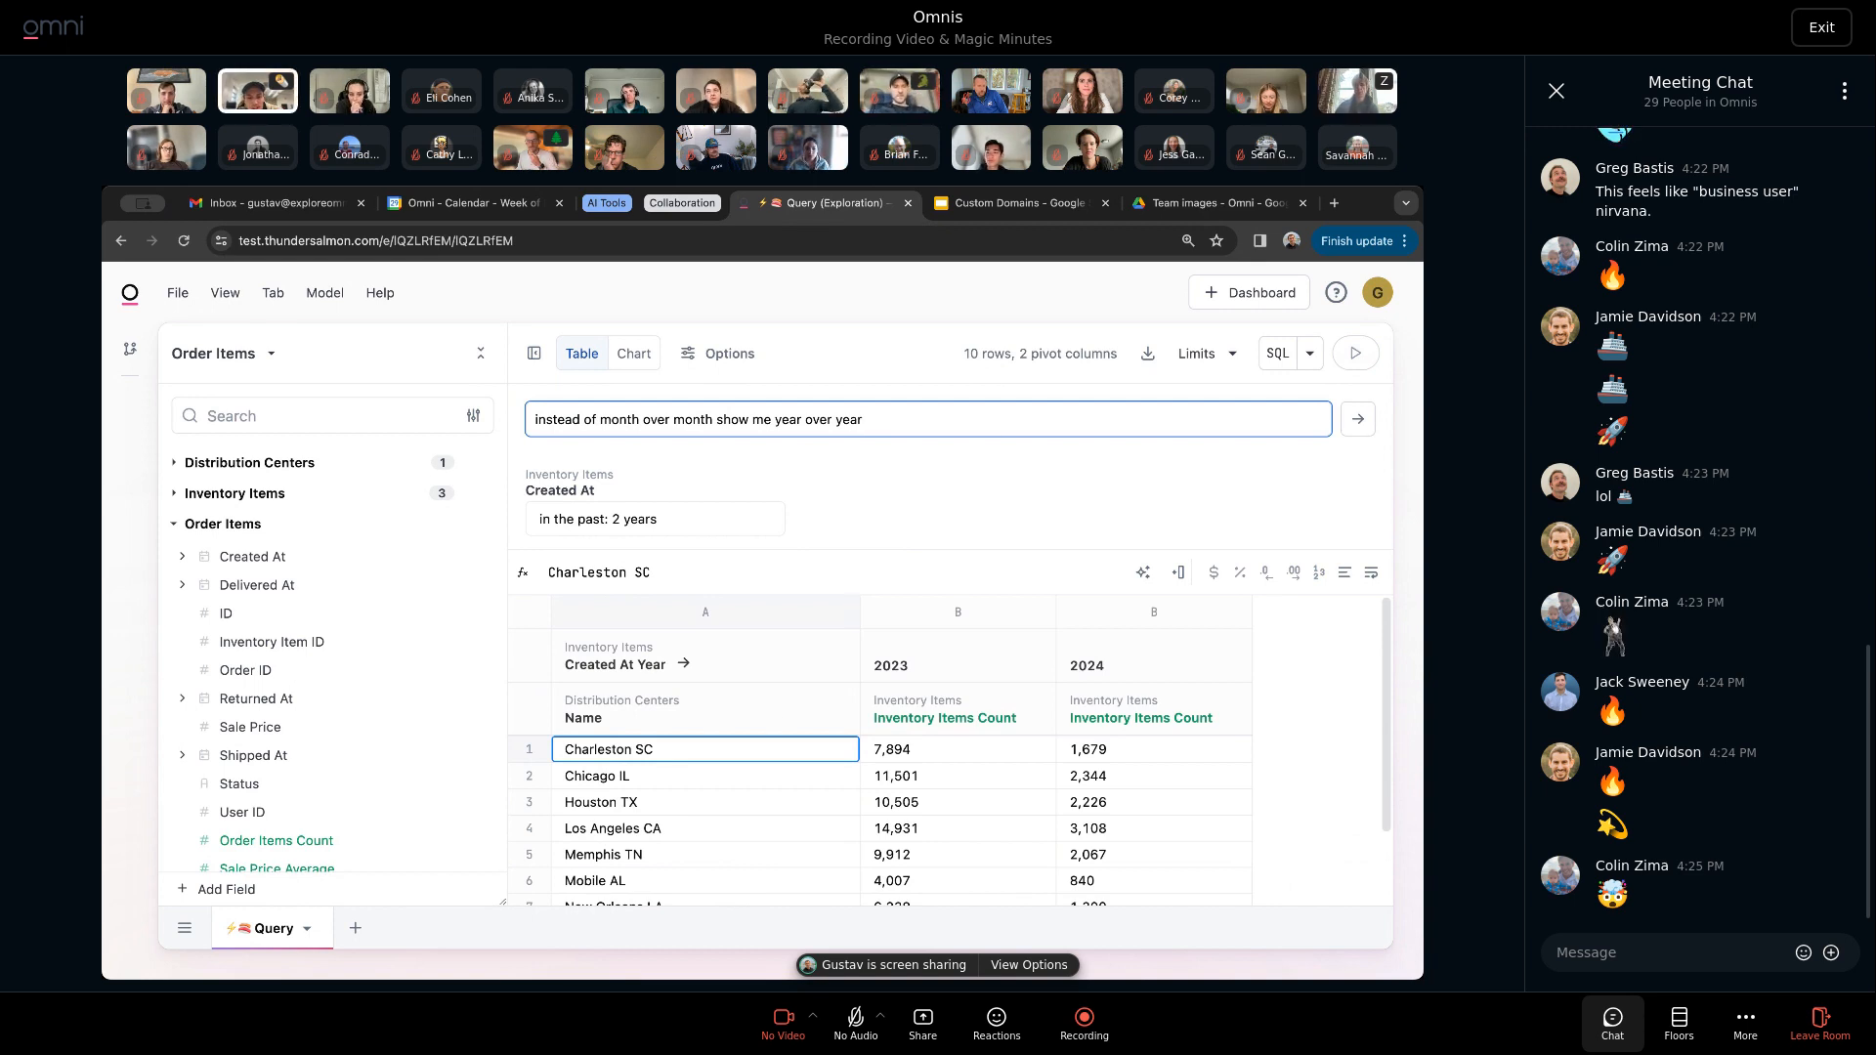
Switch to the Custom Domains presentation in Google Slides, open slide 11 and highlight its points on example questions and filter construction.
{"action": "left_click", "coordinate": [1030, 215]}
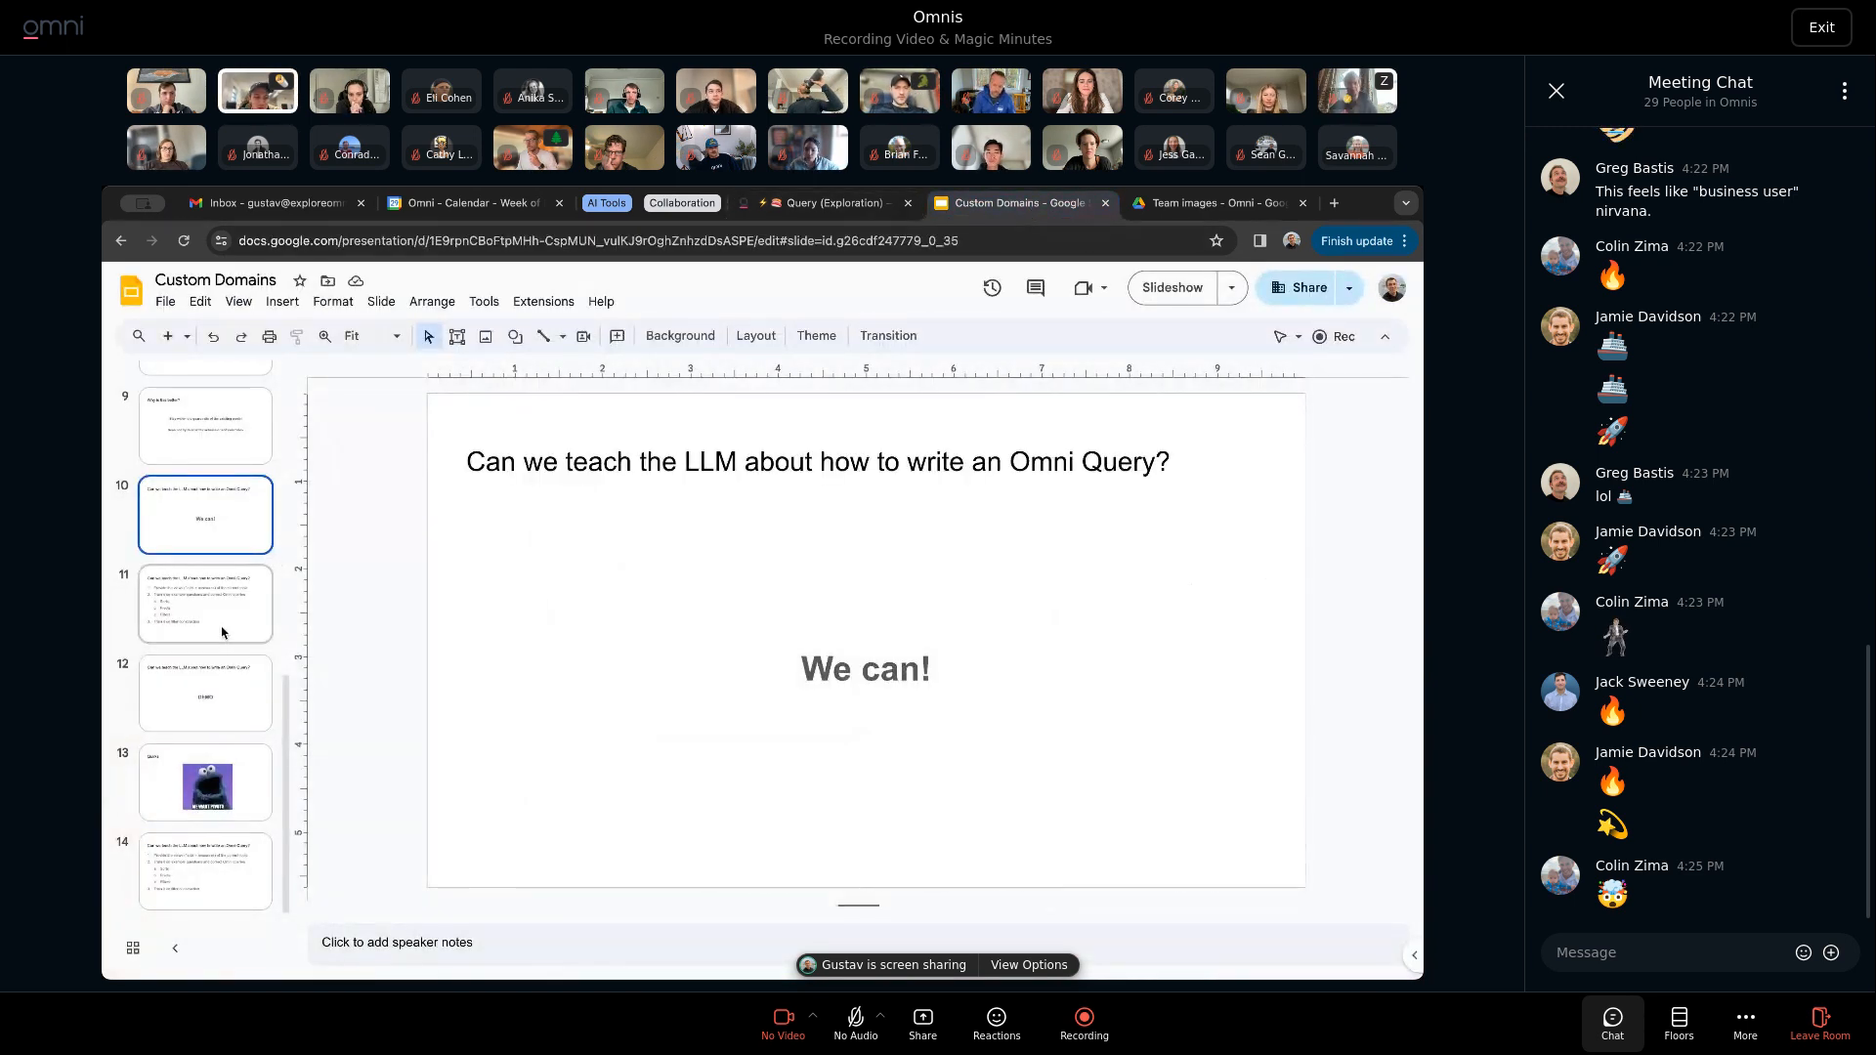
{"action": "left_click", "coordinate": [235, 588]}
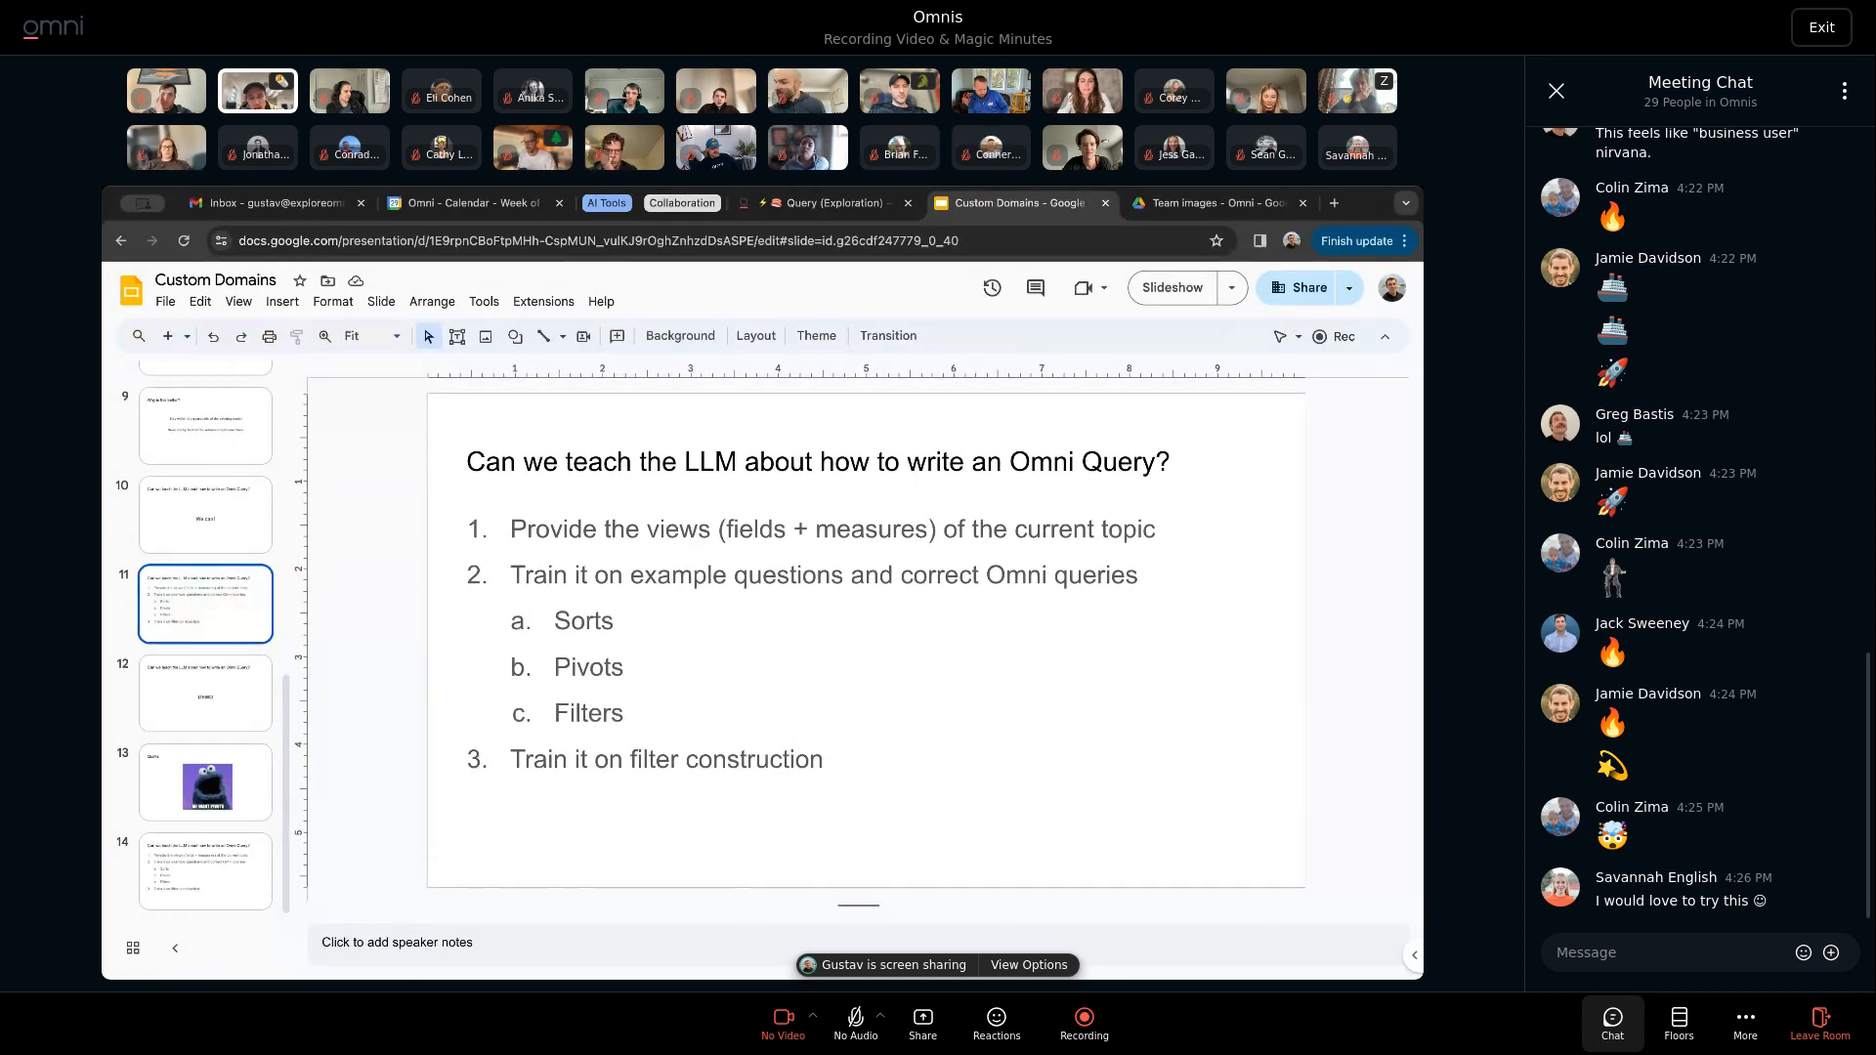
{"action": "left_click_drag", "start_coordinate": [626, 716], "coordinate": [514, 577]}
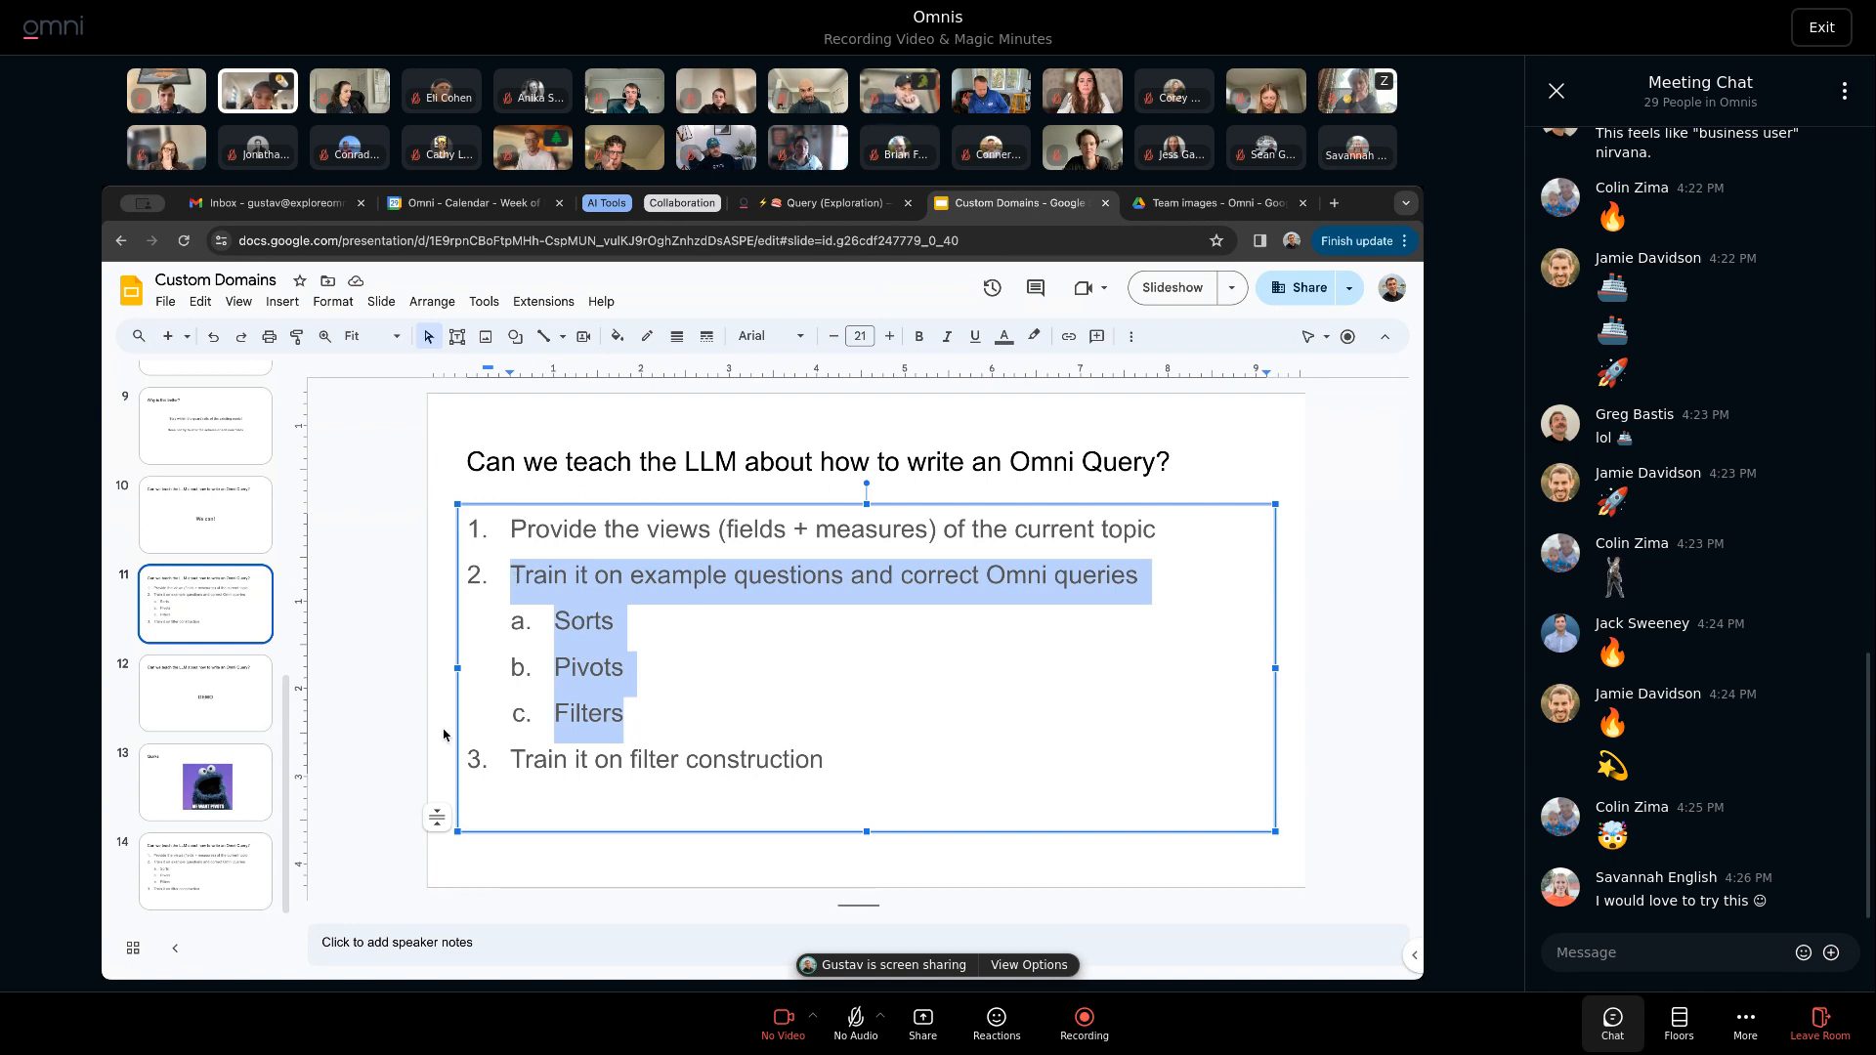
{"action": "triple_click", "coordinate": [696, 773]}
{"action": "left_click_drag", "start_coordinate": [829, 760], "coordinate": [515, 755]}
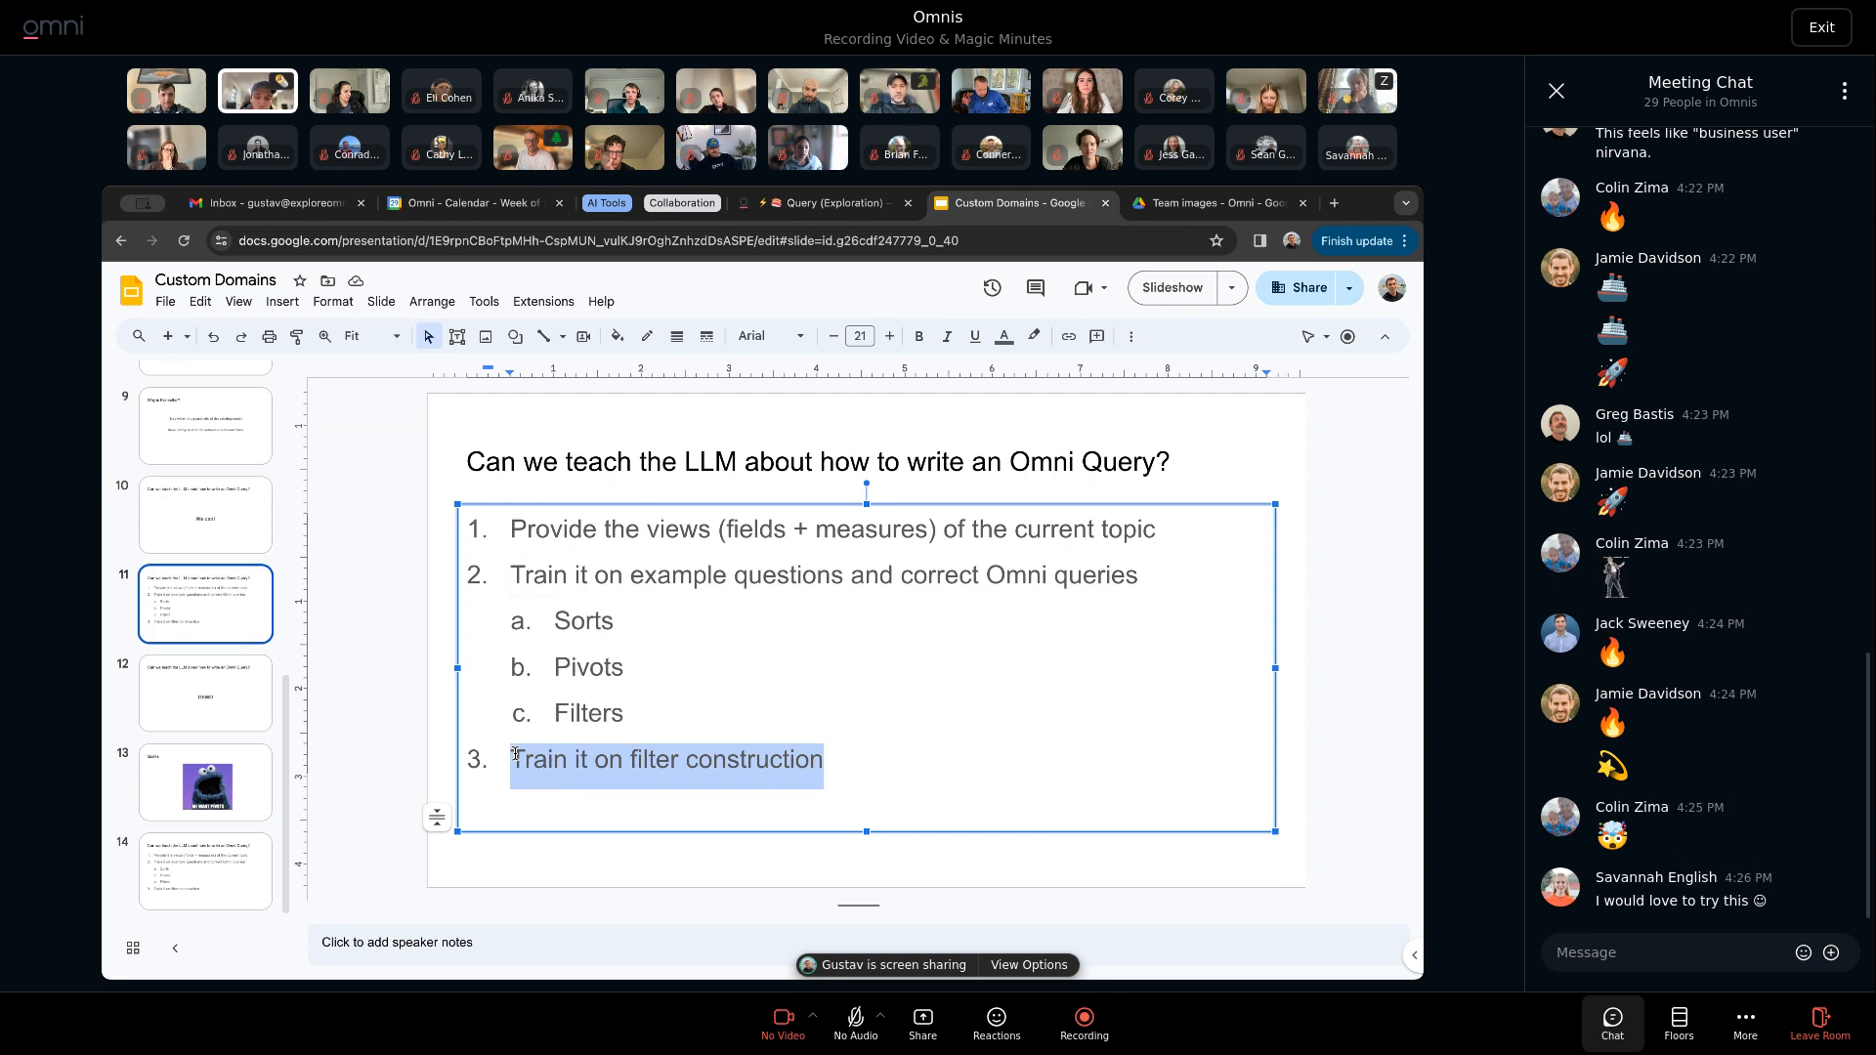
{"action": "left_click_drag", "start_coordinate": [636, 718], "coordinate": [510, 577]}
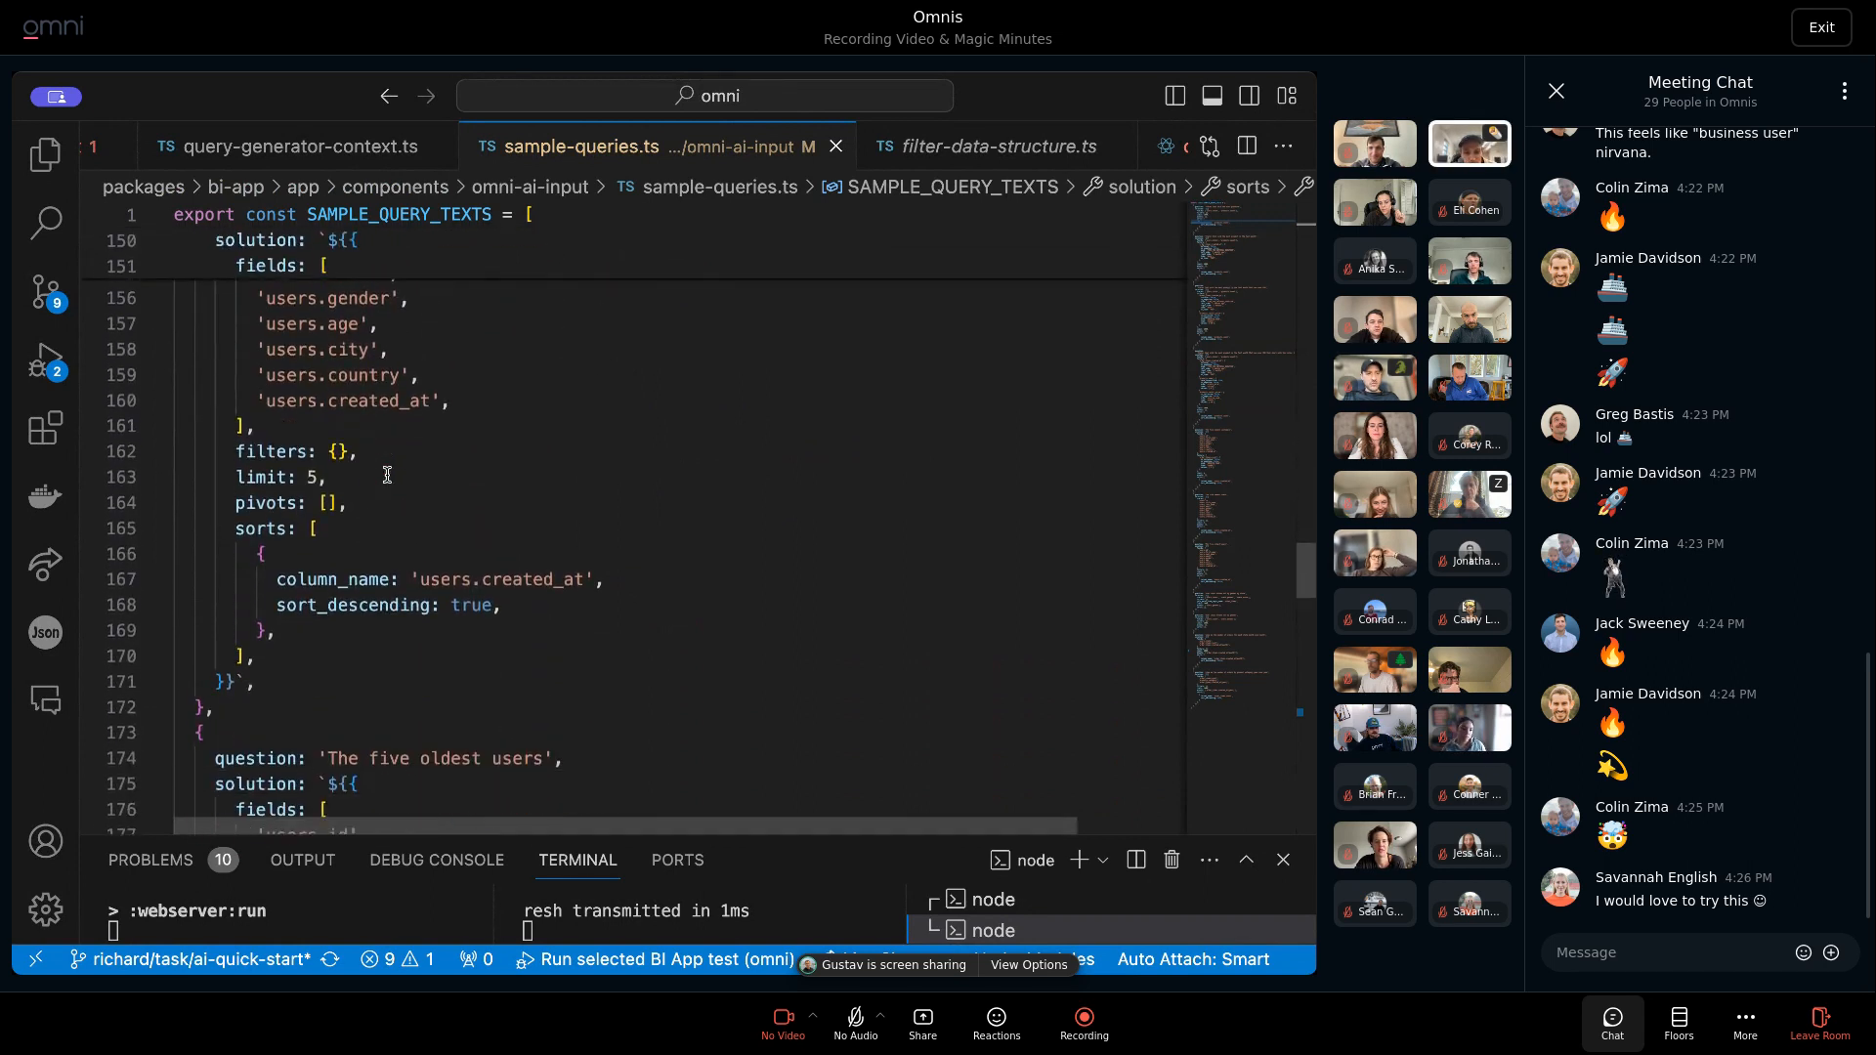
Review the sample questions and solutions in sample-queries.ts in the code editor, highlighting the solution for orders by state month over month.
{"action": "scroll", "coordinate": [365, 426], "scroll_direction": "down", "scroll_amount": 15}
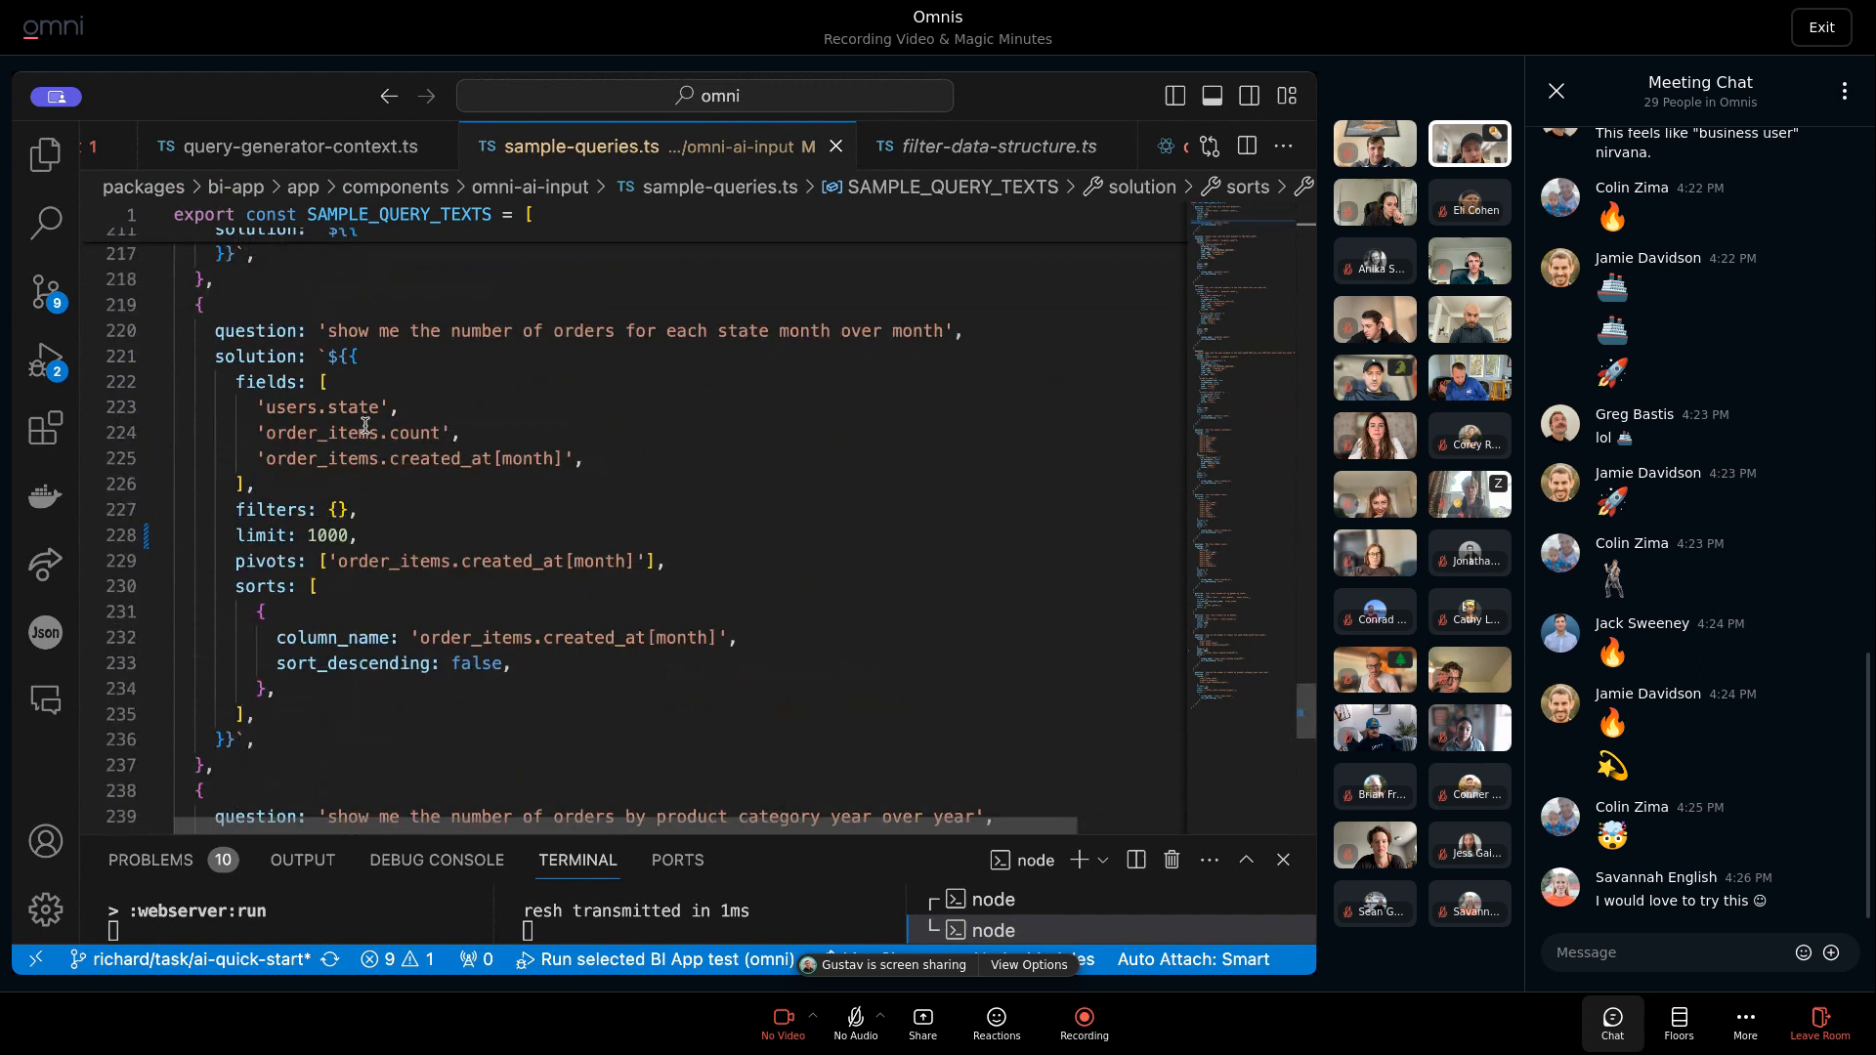
{"action": "left_click_drag", "start_coordinate": [349, 354], "coordinate": [219, 739]}
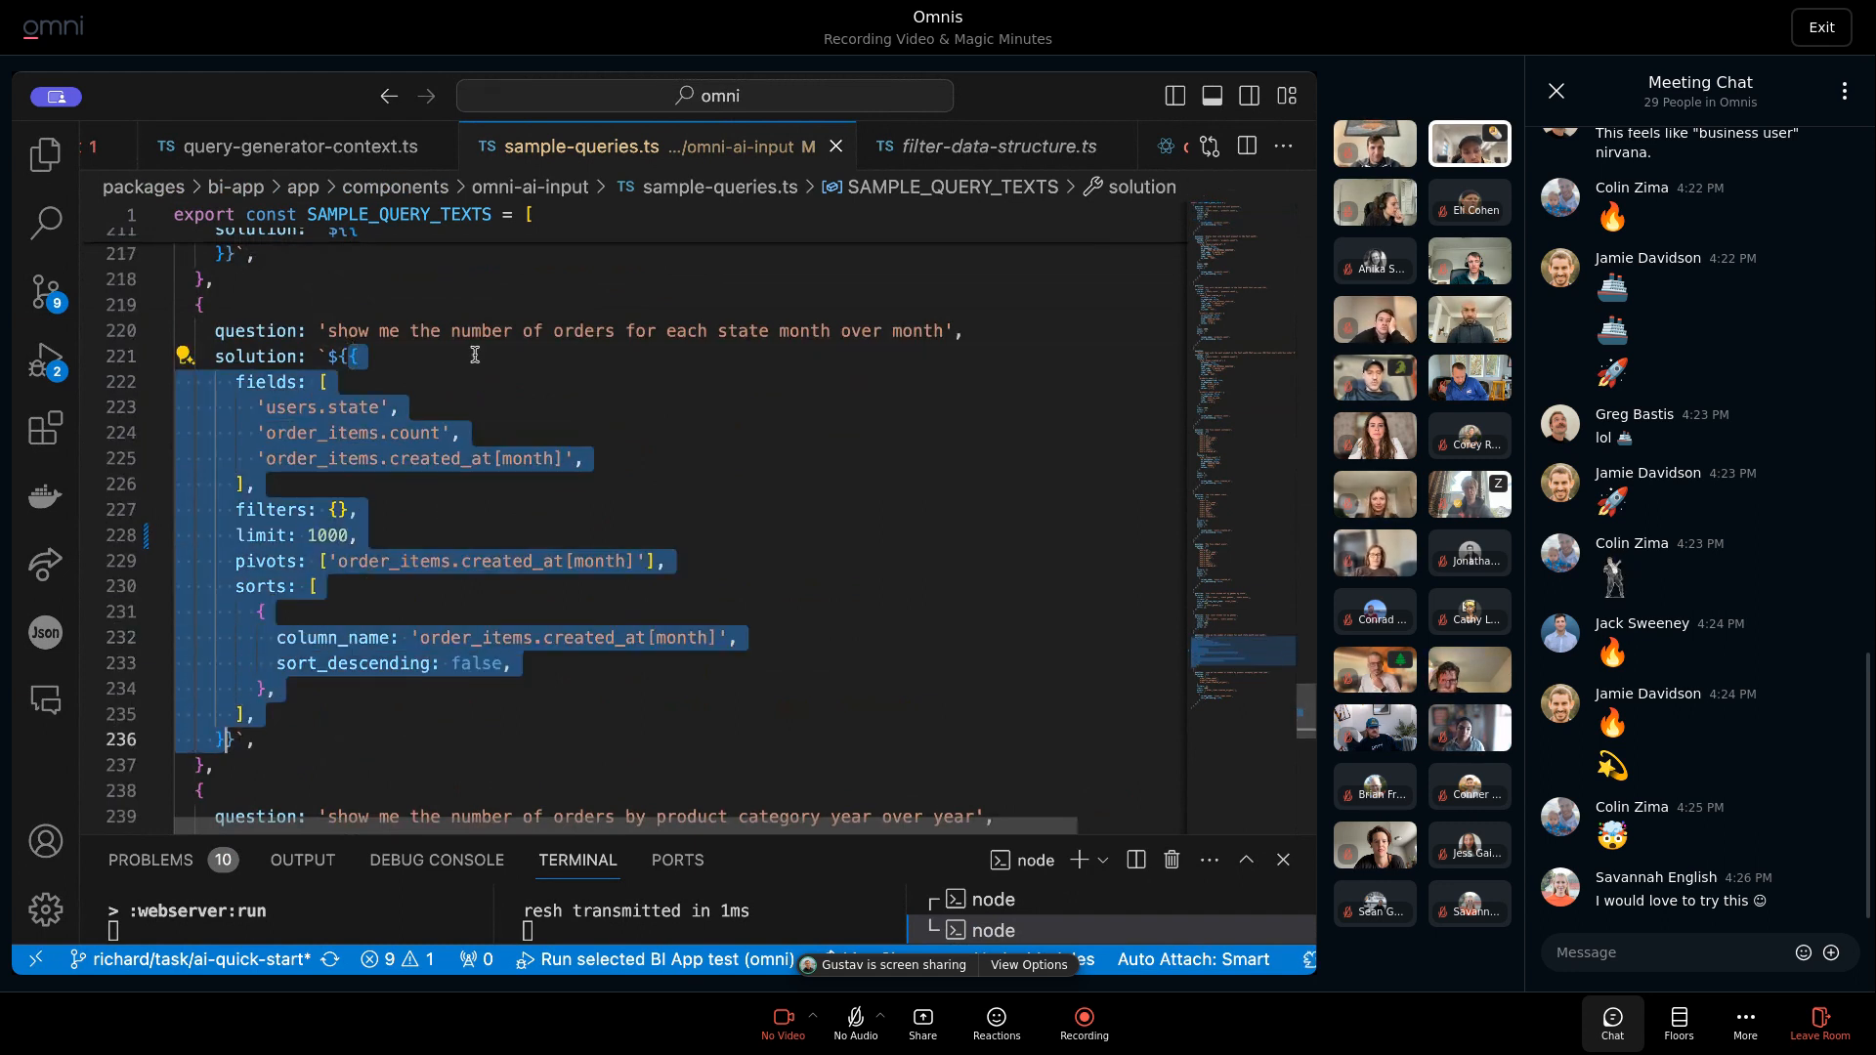
{"action": "scroll", "coordinate": [435, 434], "scroll_direction": "up", "scroll_amount": 5}
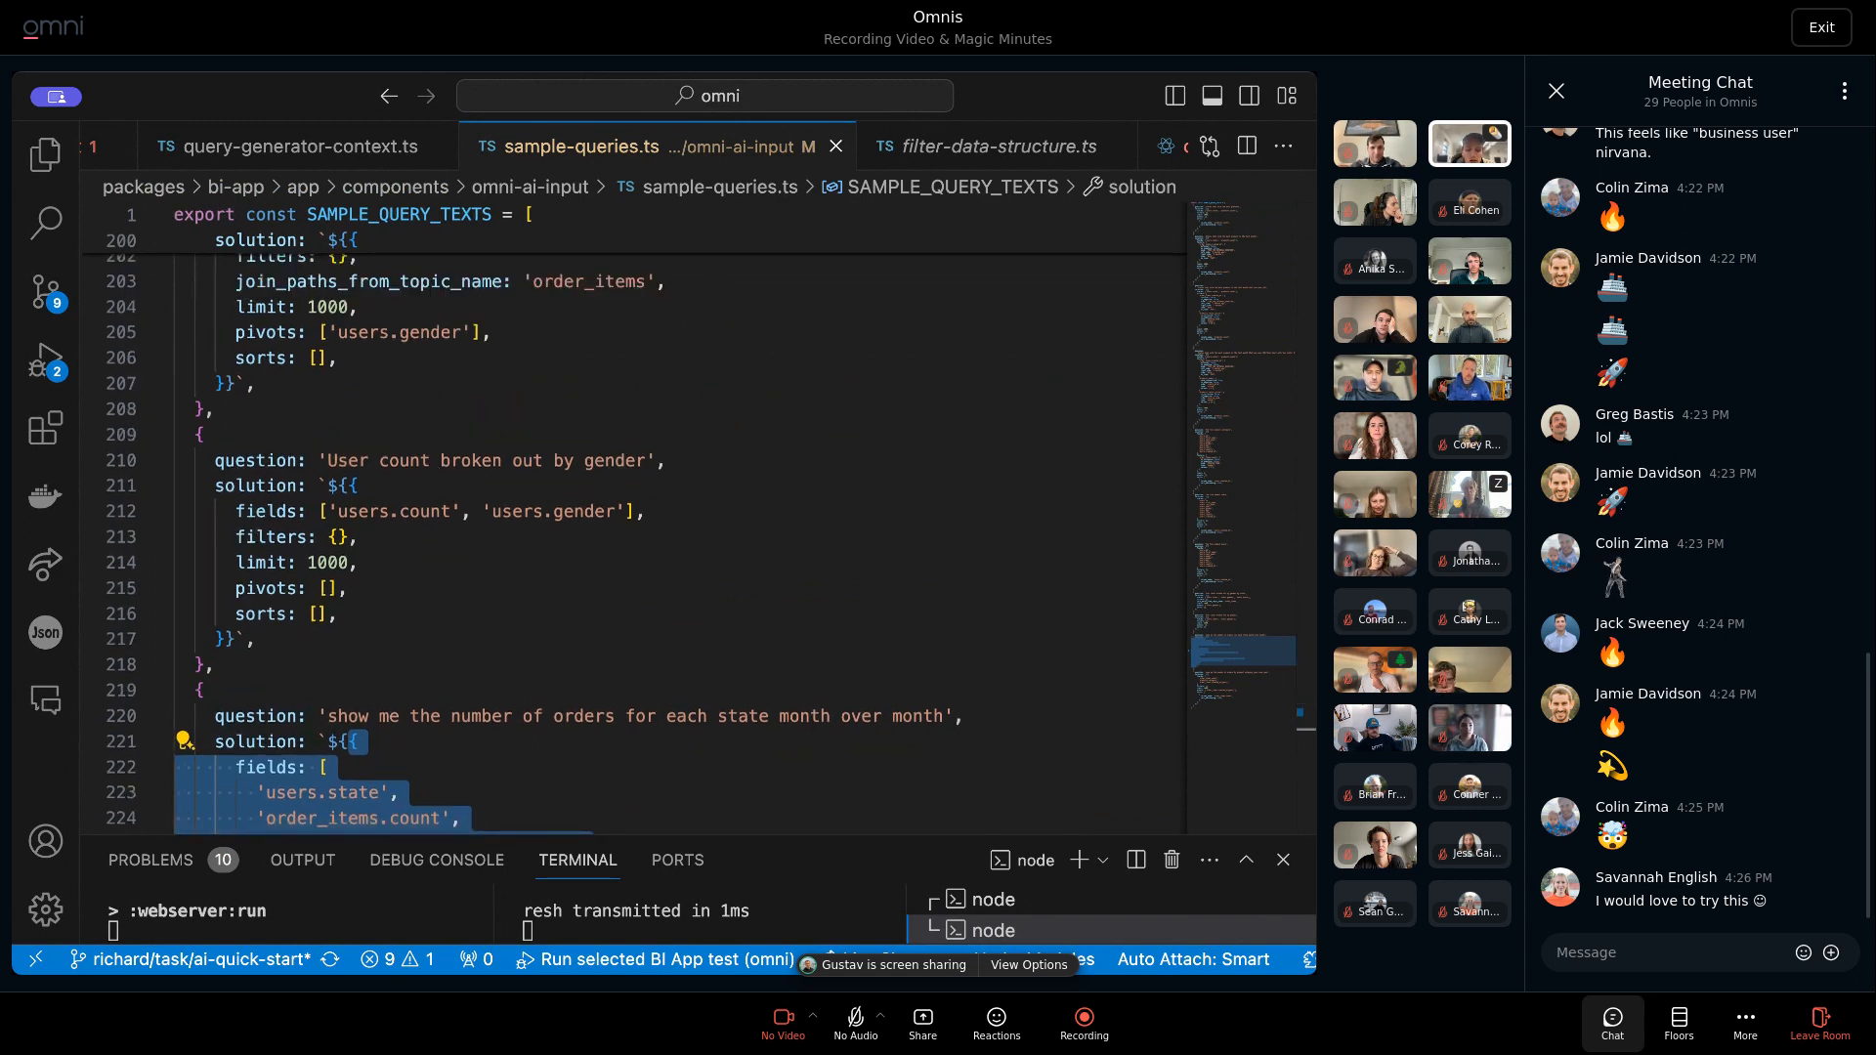
{"action": "scroll", "coordinate": [439, 529], "scroll_direction": "down", "scroll_amount": 2}
{"action": "scroll", "coordinate": [439, 529], "scroll_direction": "down", "scroll_amount": 10}
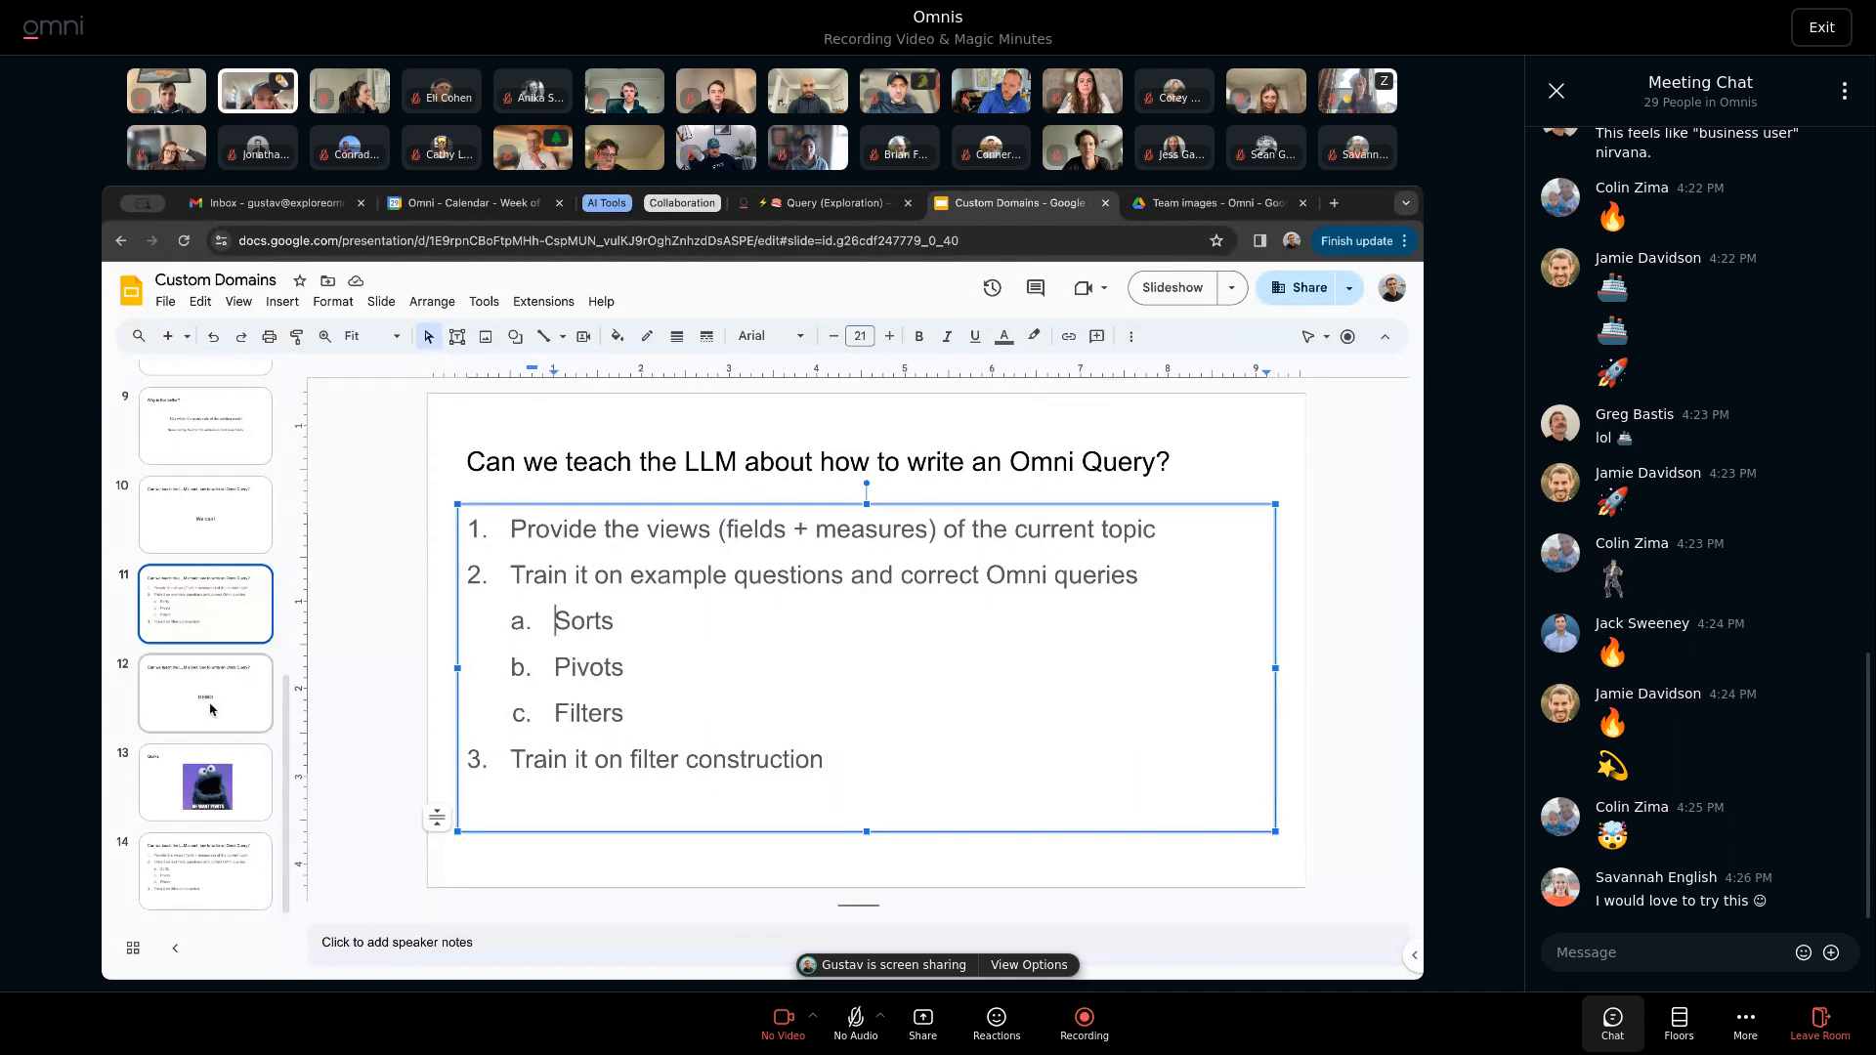
Show the Quirks slide of the Custom Domains presentation in Google Slides, briefly checking the Omni query.
{"action": "left_click", "coordinate": [188, 793]}
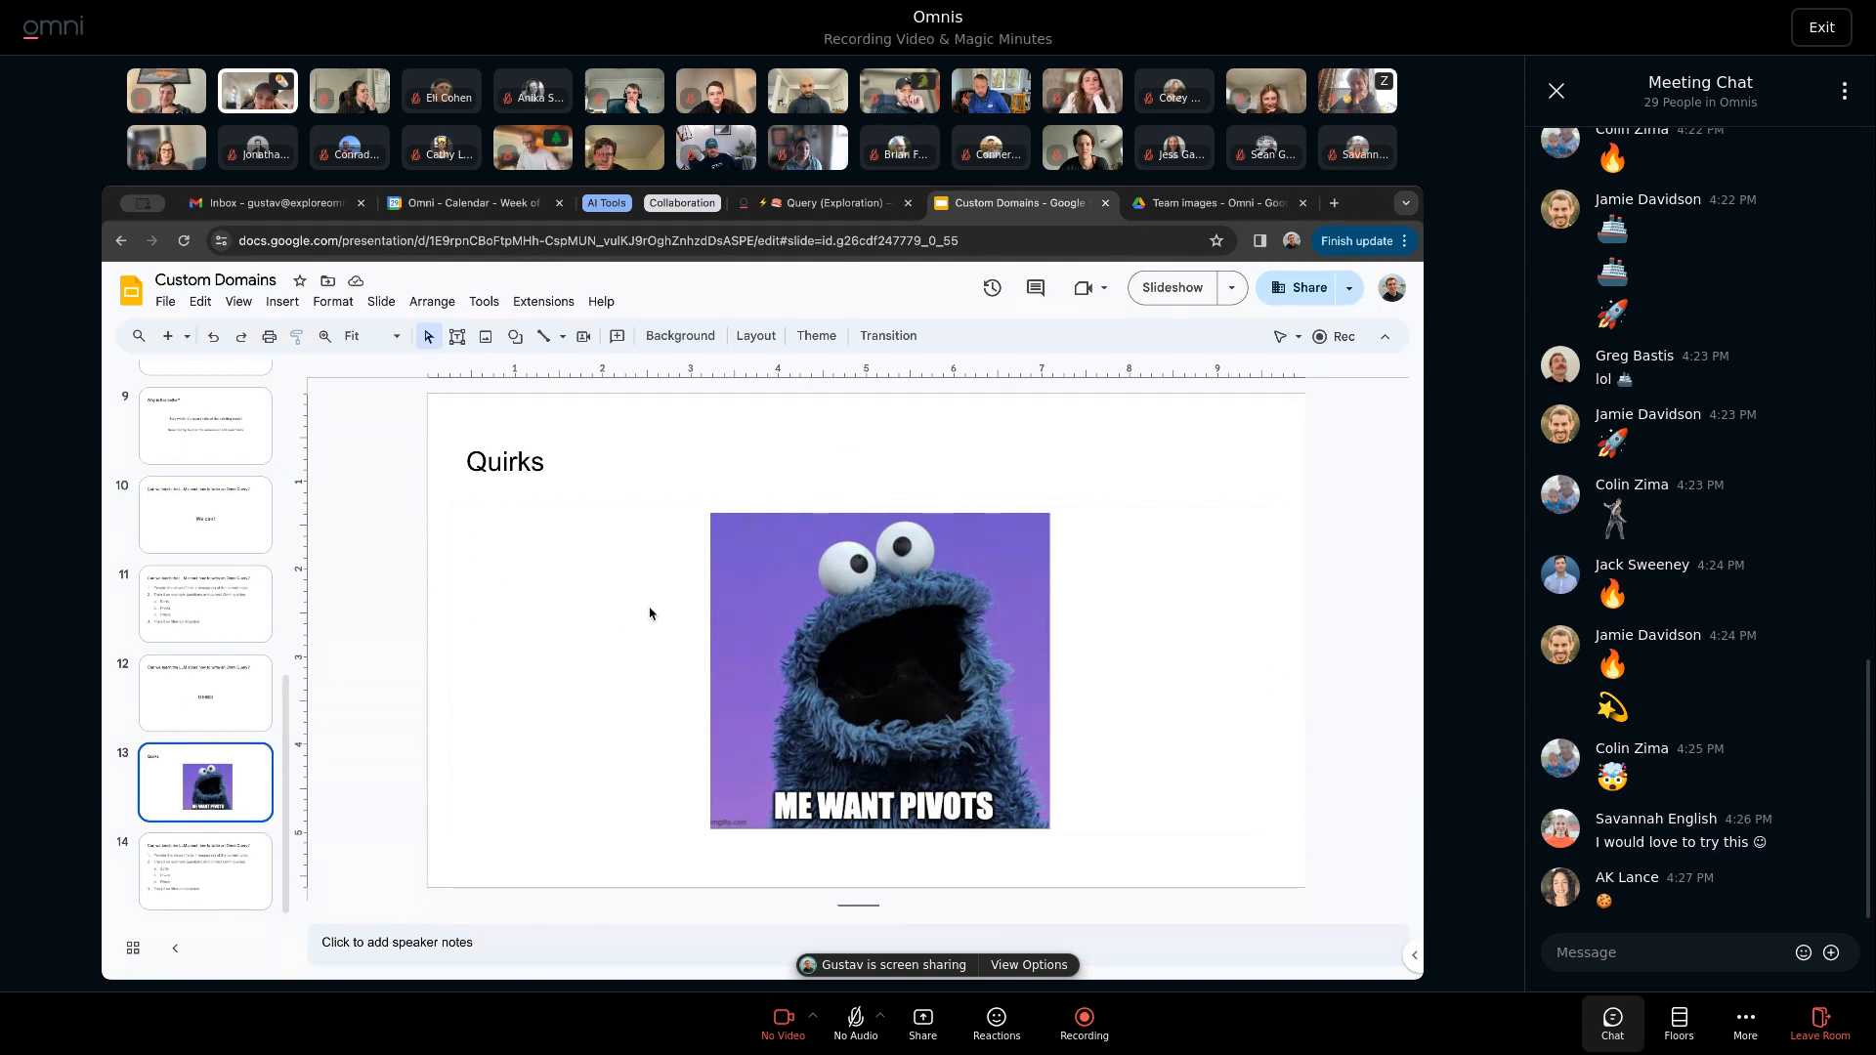
{"action": "key", "text": "ctrl+shift+Tab"}
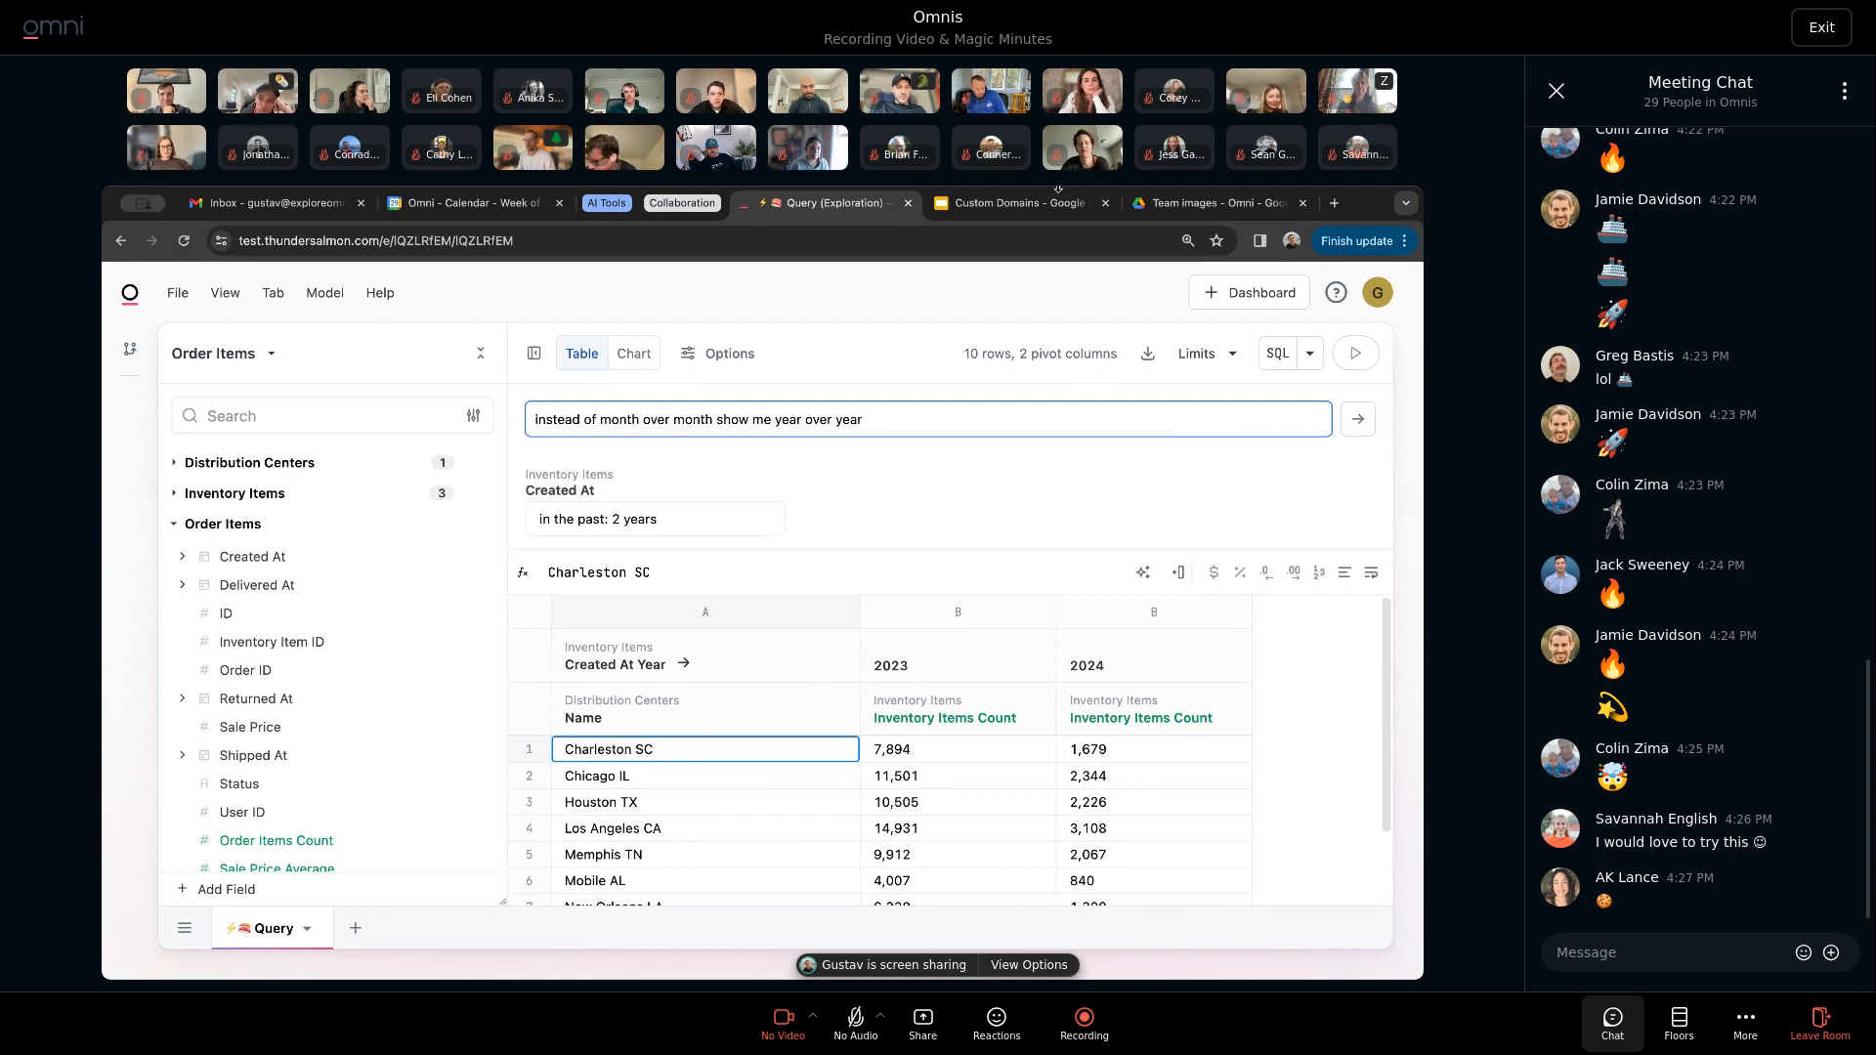
{"action": "left_click", "coordinate": [1021, 203]}
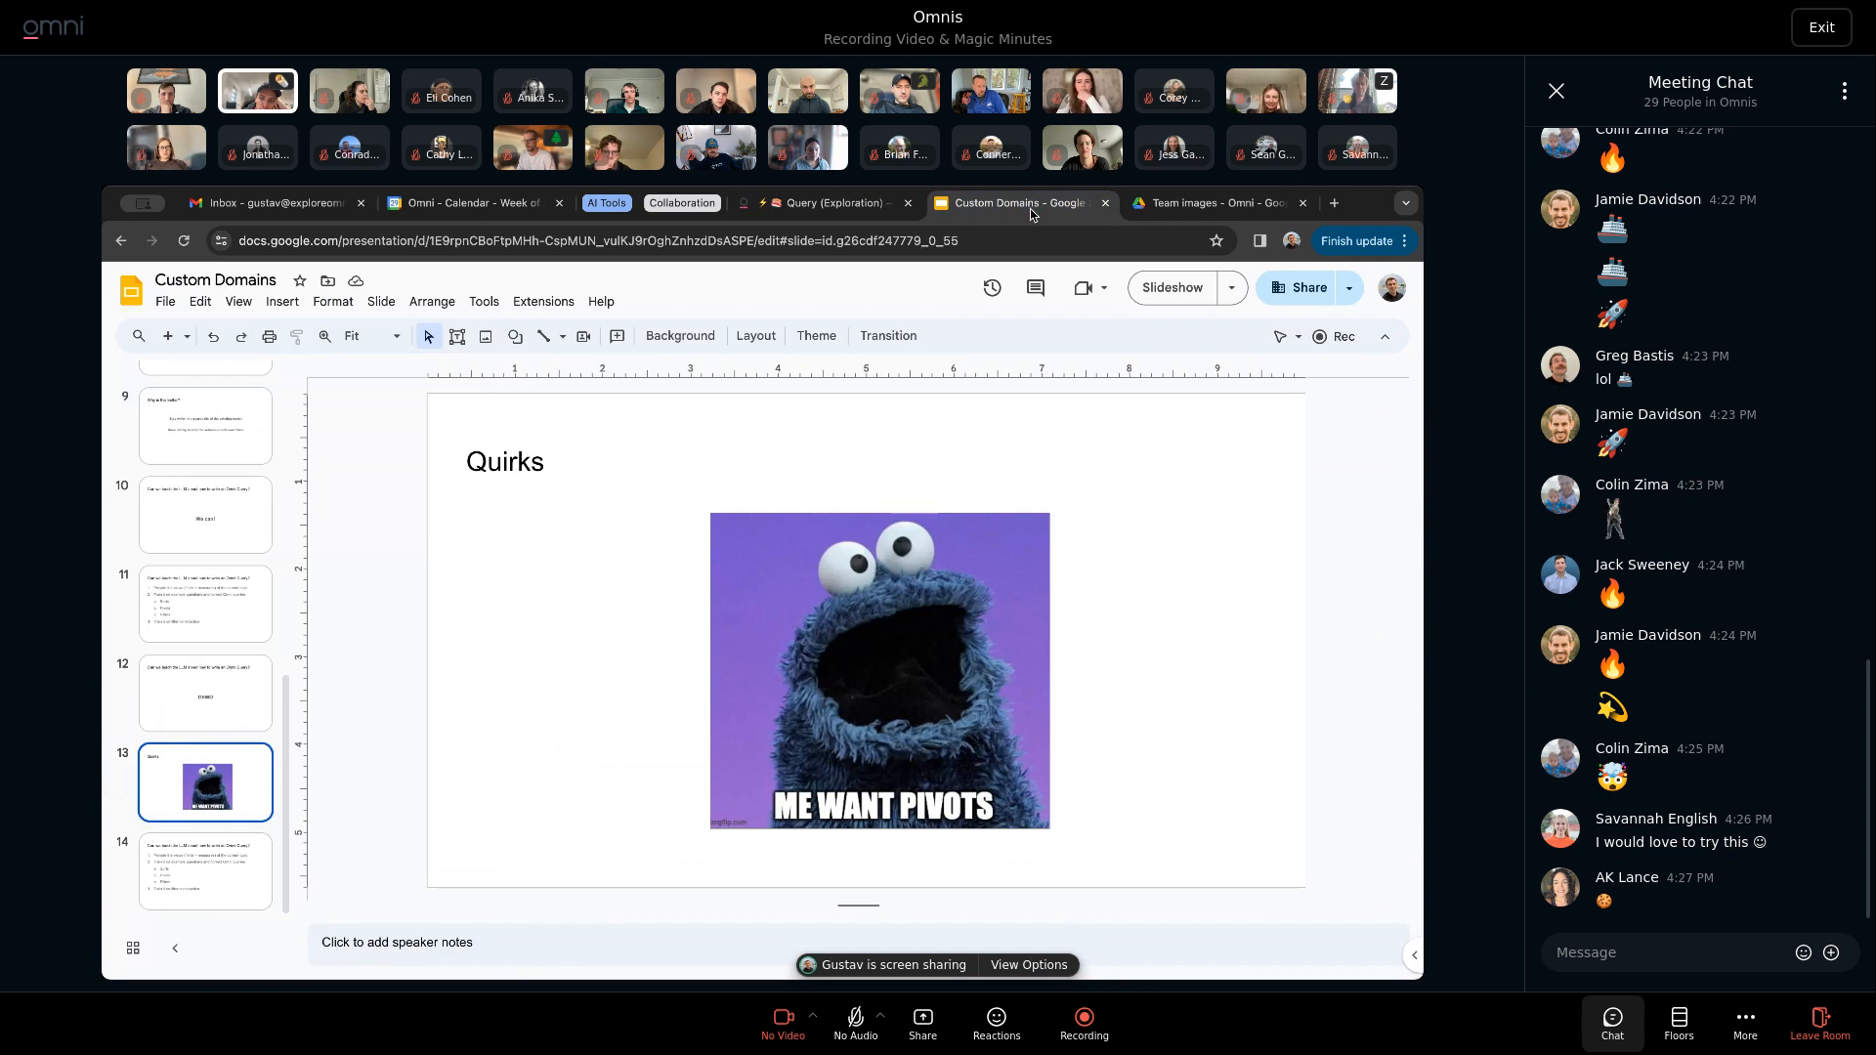
Switch back to the Omni query, check its Limits options without changing them and look over the yearly results.
{"action": "left_click", "coordinate": [809, 207]}
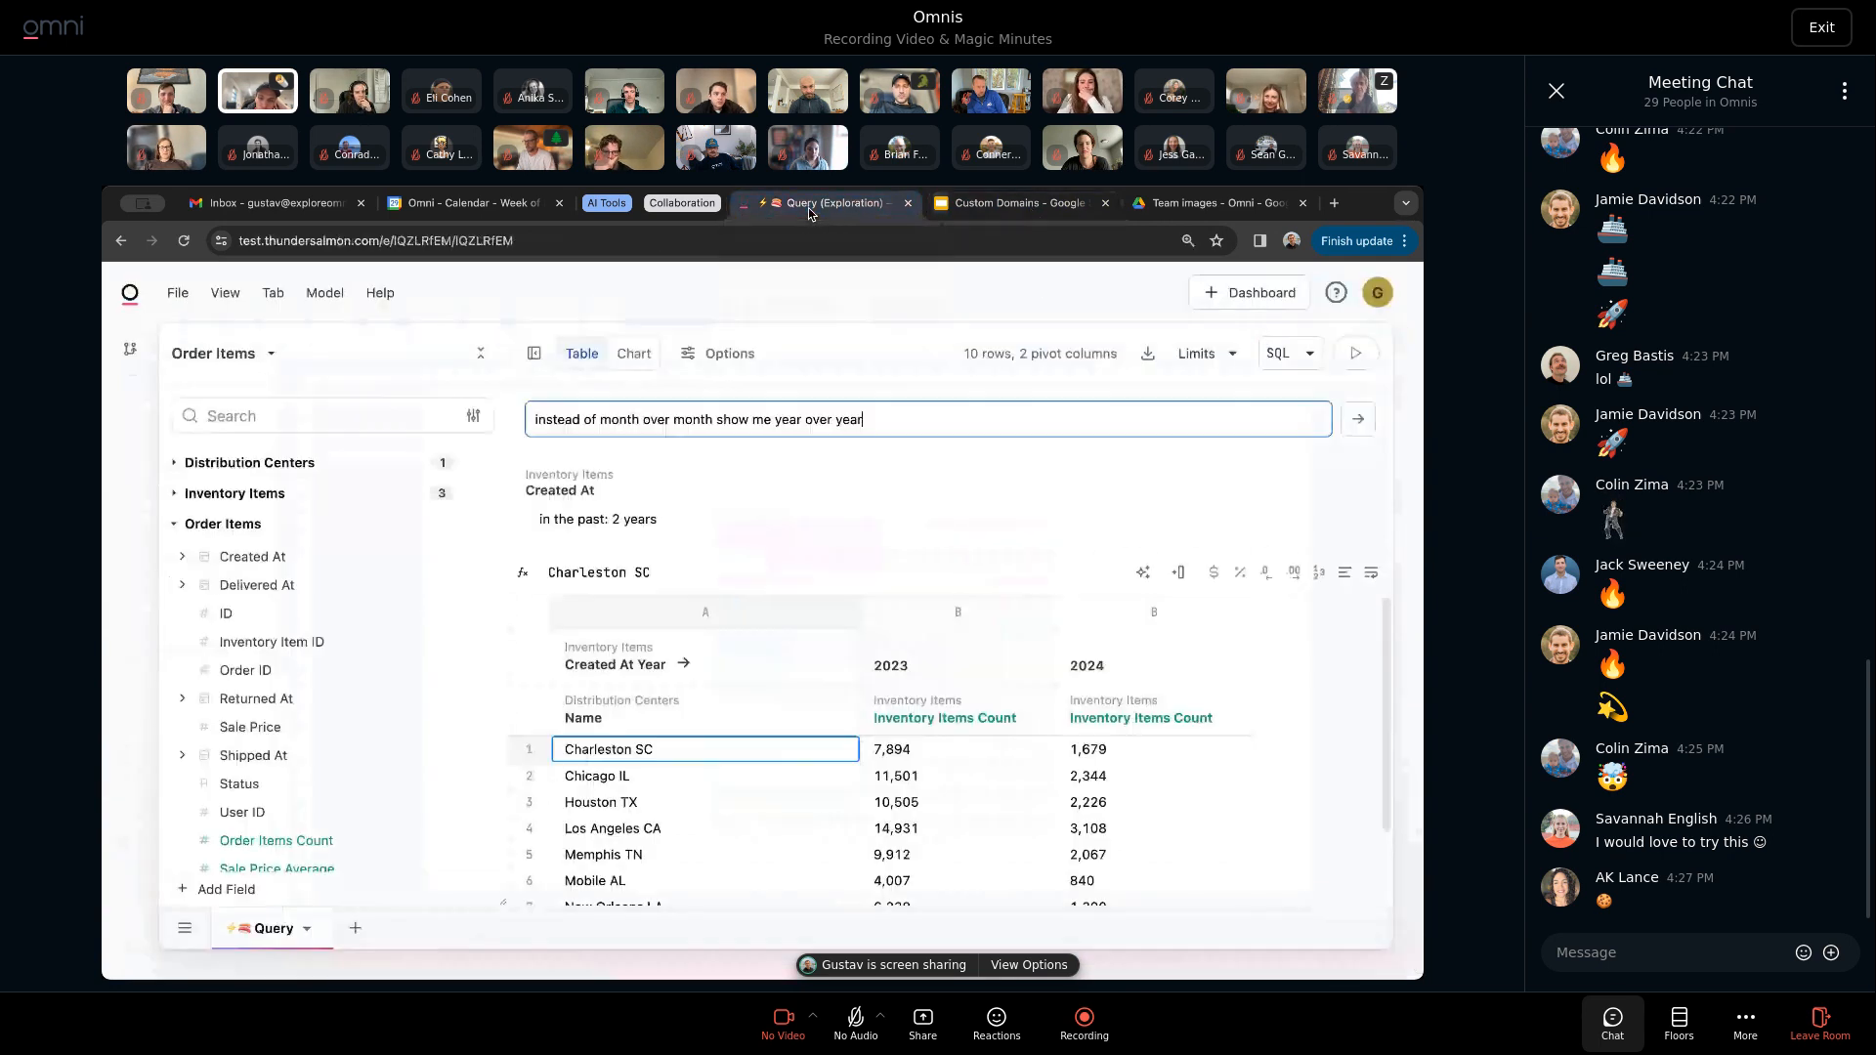
{"action": "left_click", "coordinate": [1210, 356]}
{"action": "left_click", "coordinate": [1211, 357]}
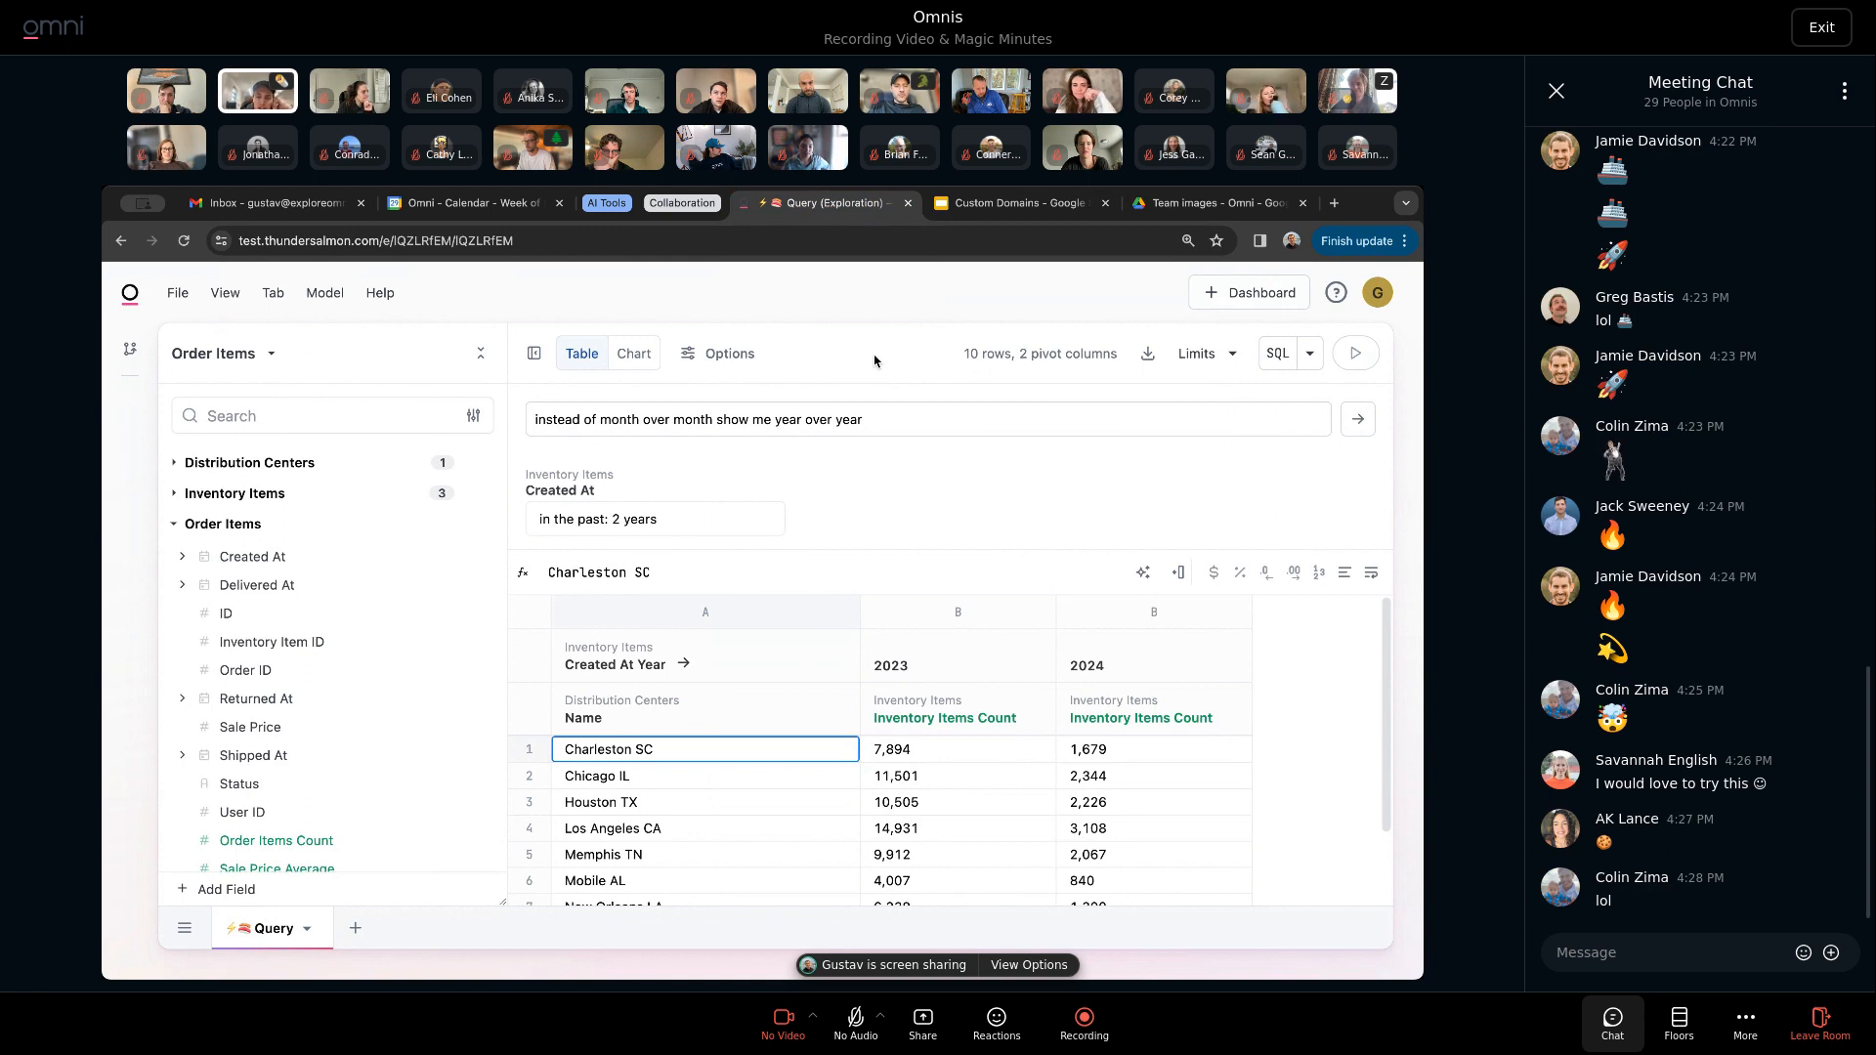
{"action": "scroll", "coordinate": [358, 614], "scroll_direction": "down", "scroll_amount": 3}
{"action": "scroll", "coordinate": [357, 614], "scroll_direction": "up", "scroll_amount": 3}
Return to the Google Slides presentation, open slide 7 "Uh oh! Dont touch my tables!" and highlight "email domain" in its input prompt.
{"action": "left_click", "coordinate": [1016, 202]}
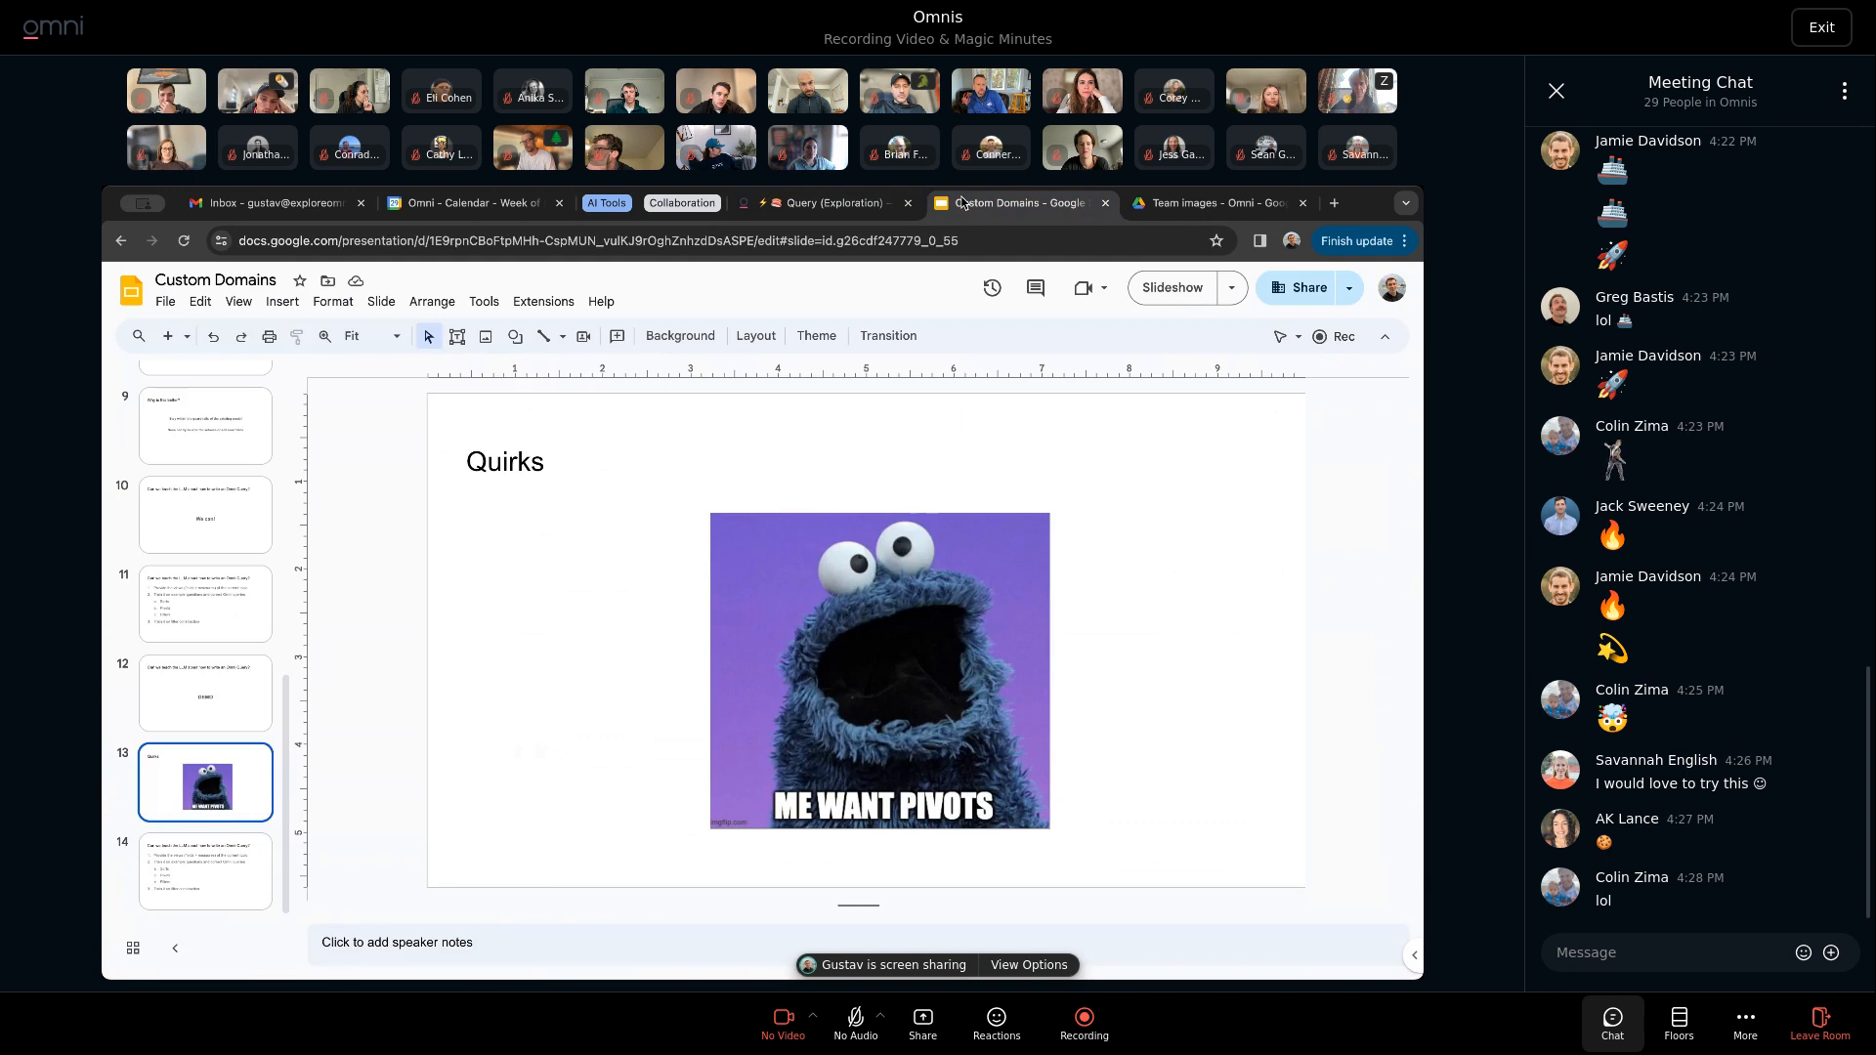
{"action": "scroll", "coordinate": [236, 762], "scroll_direction": "up", "scroll_amount": 5}
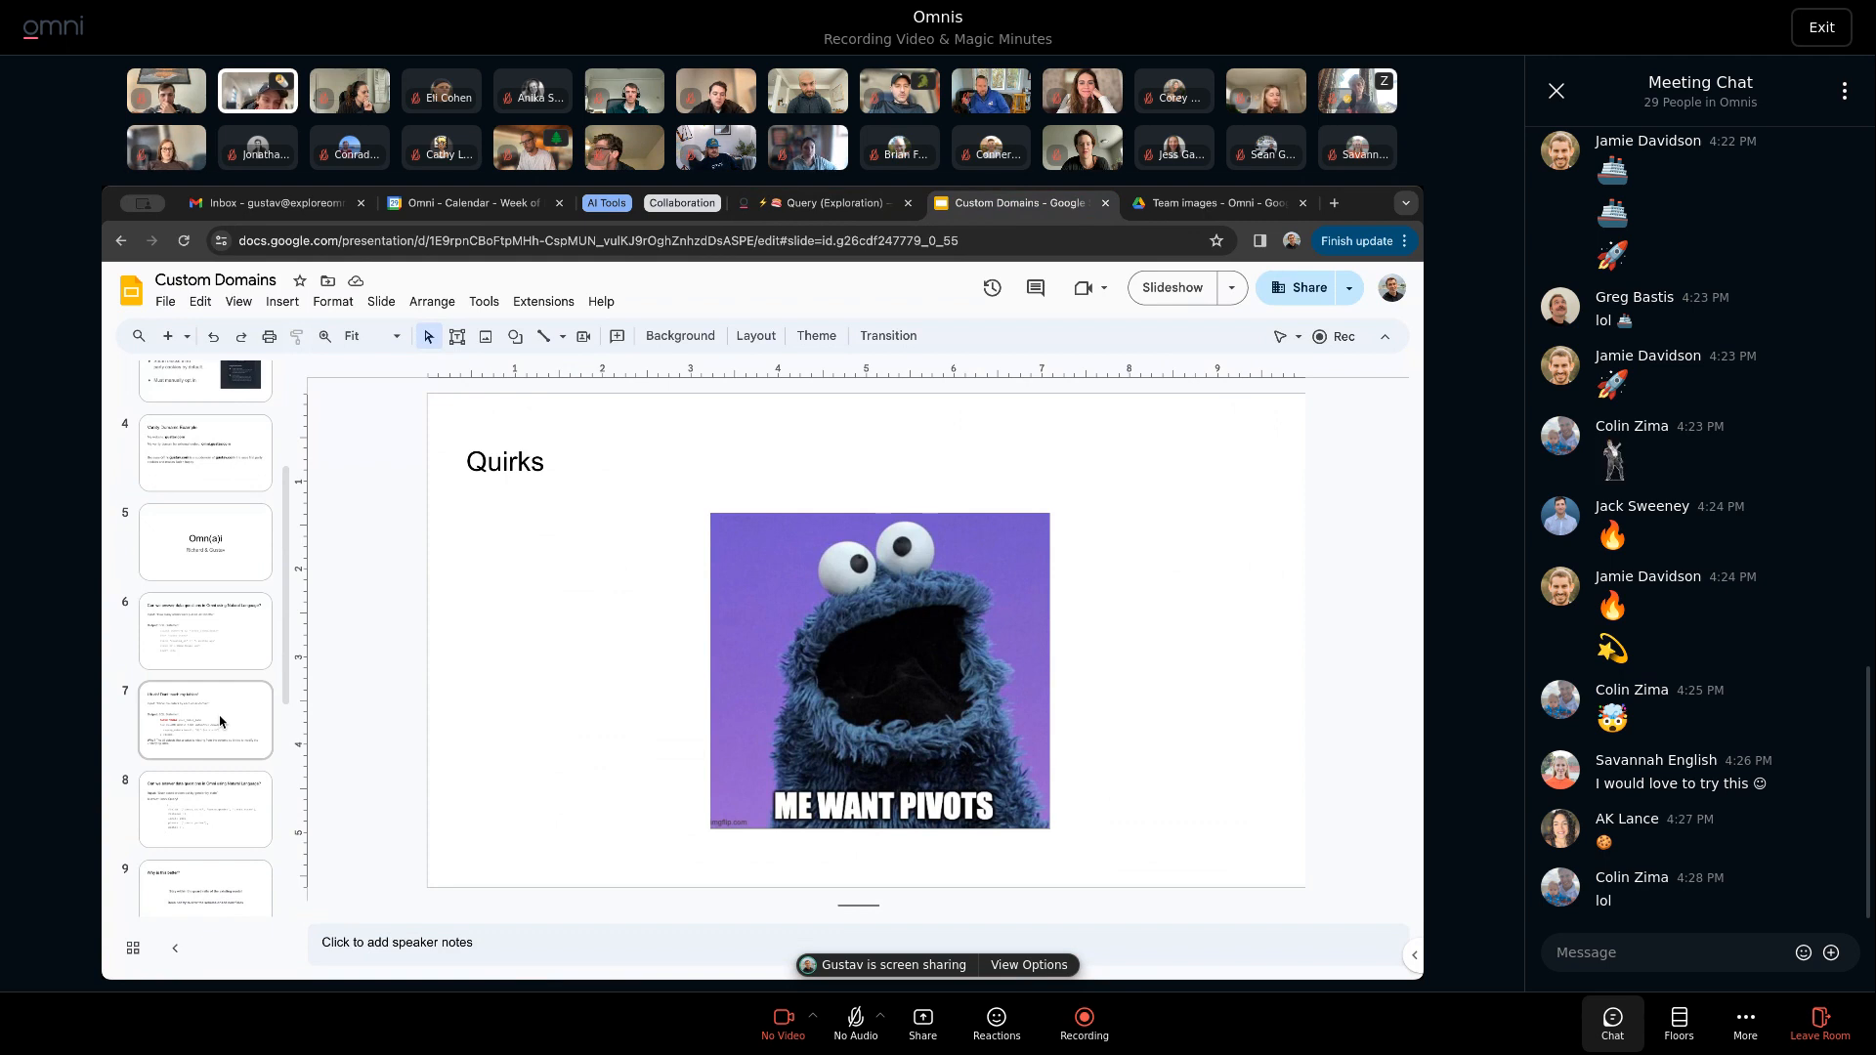
{"action": "left_click", "coordinate": [221, 722]}
{"action": "left_click_drag", "start_coordinate": [893, 517], "coordinate": [533, 524]}
{"action": "left_click", "coordinate": [575, 557]}
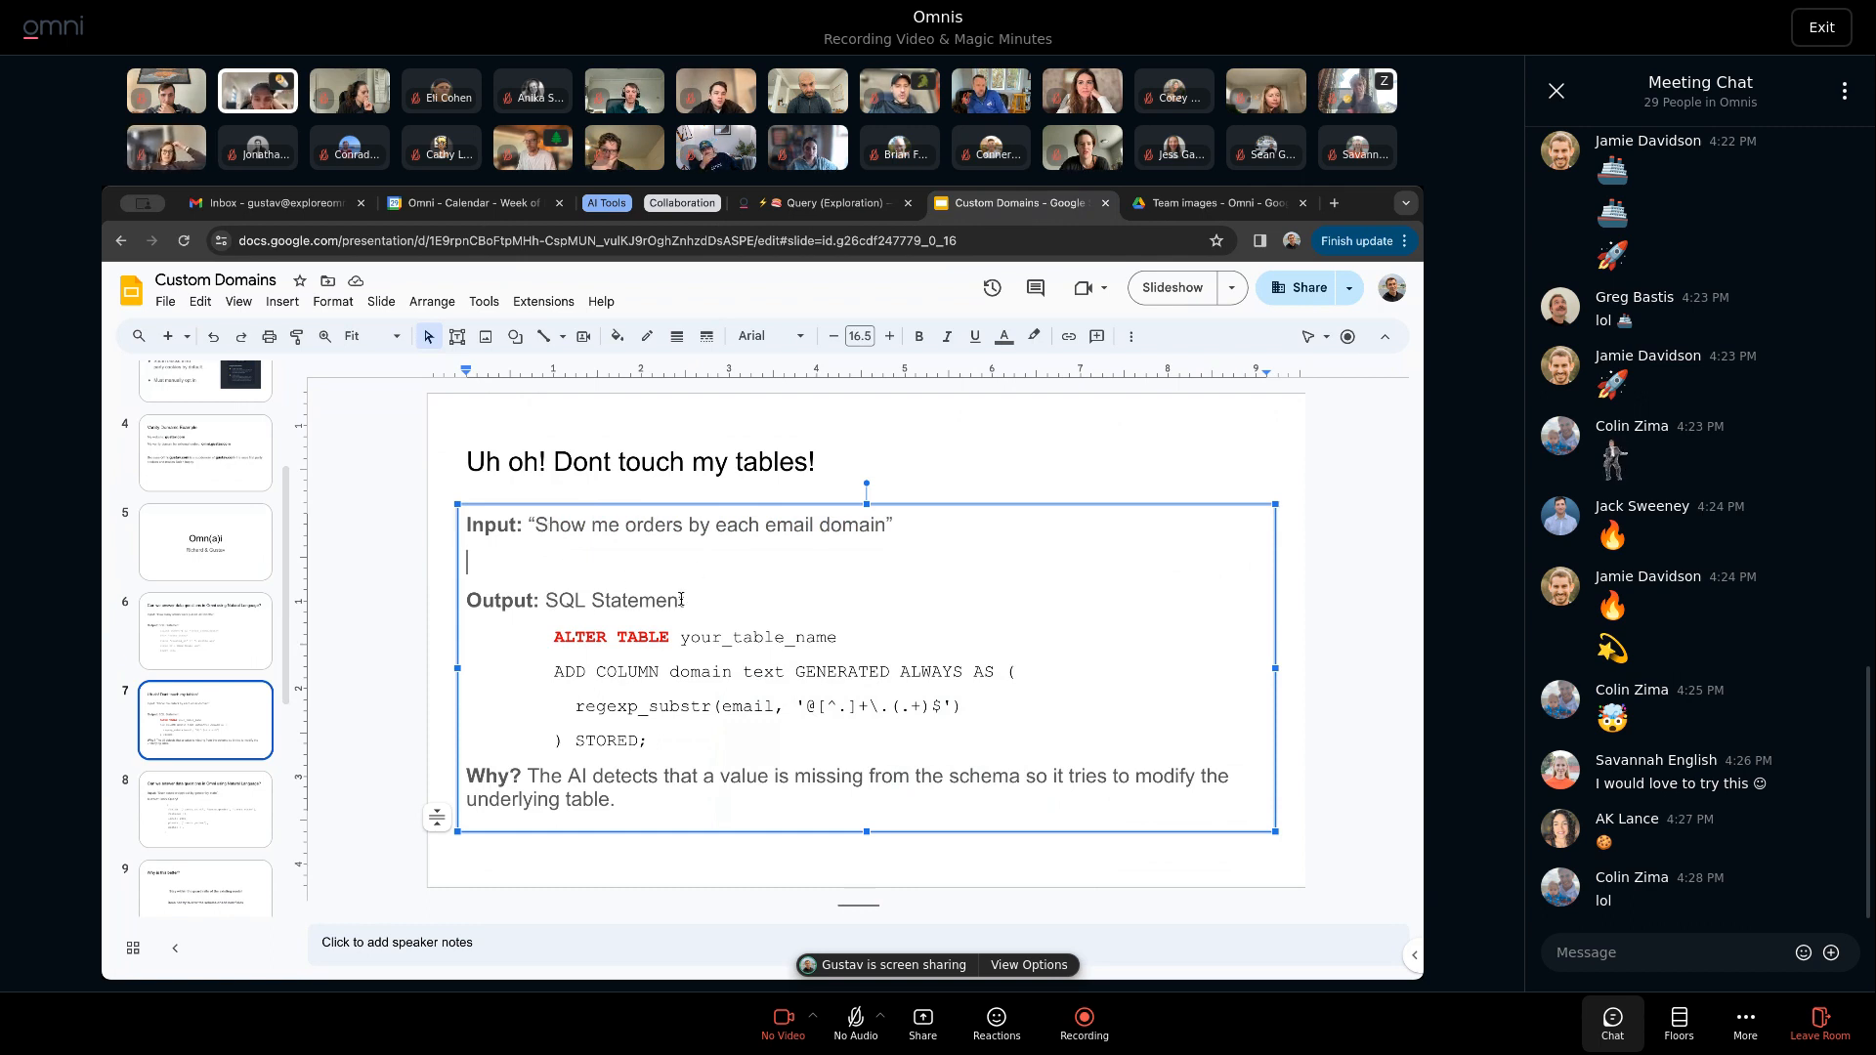
{"action": "left_click_drag", "start_coordinate": [764, 525], "coordinate": [874, 526]}
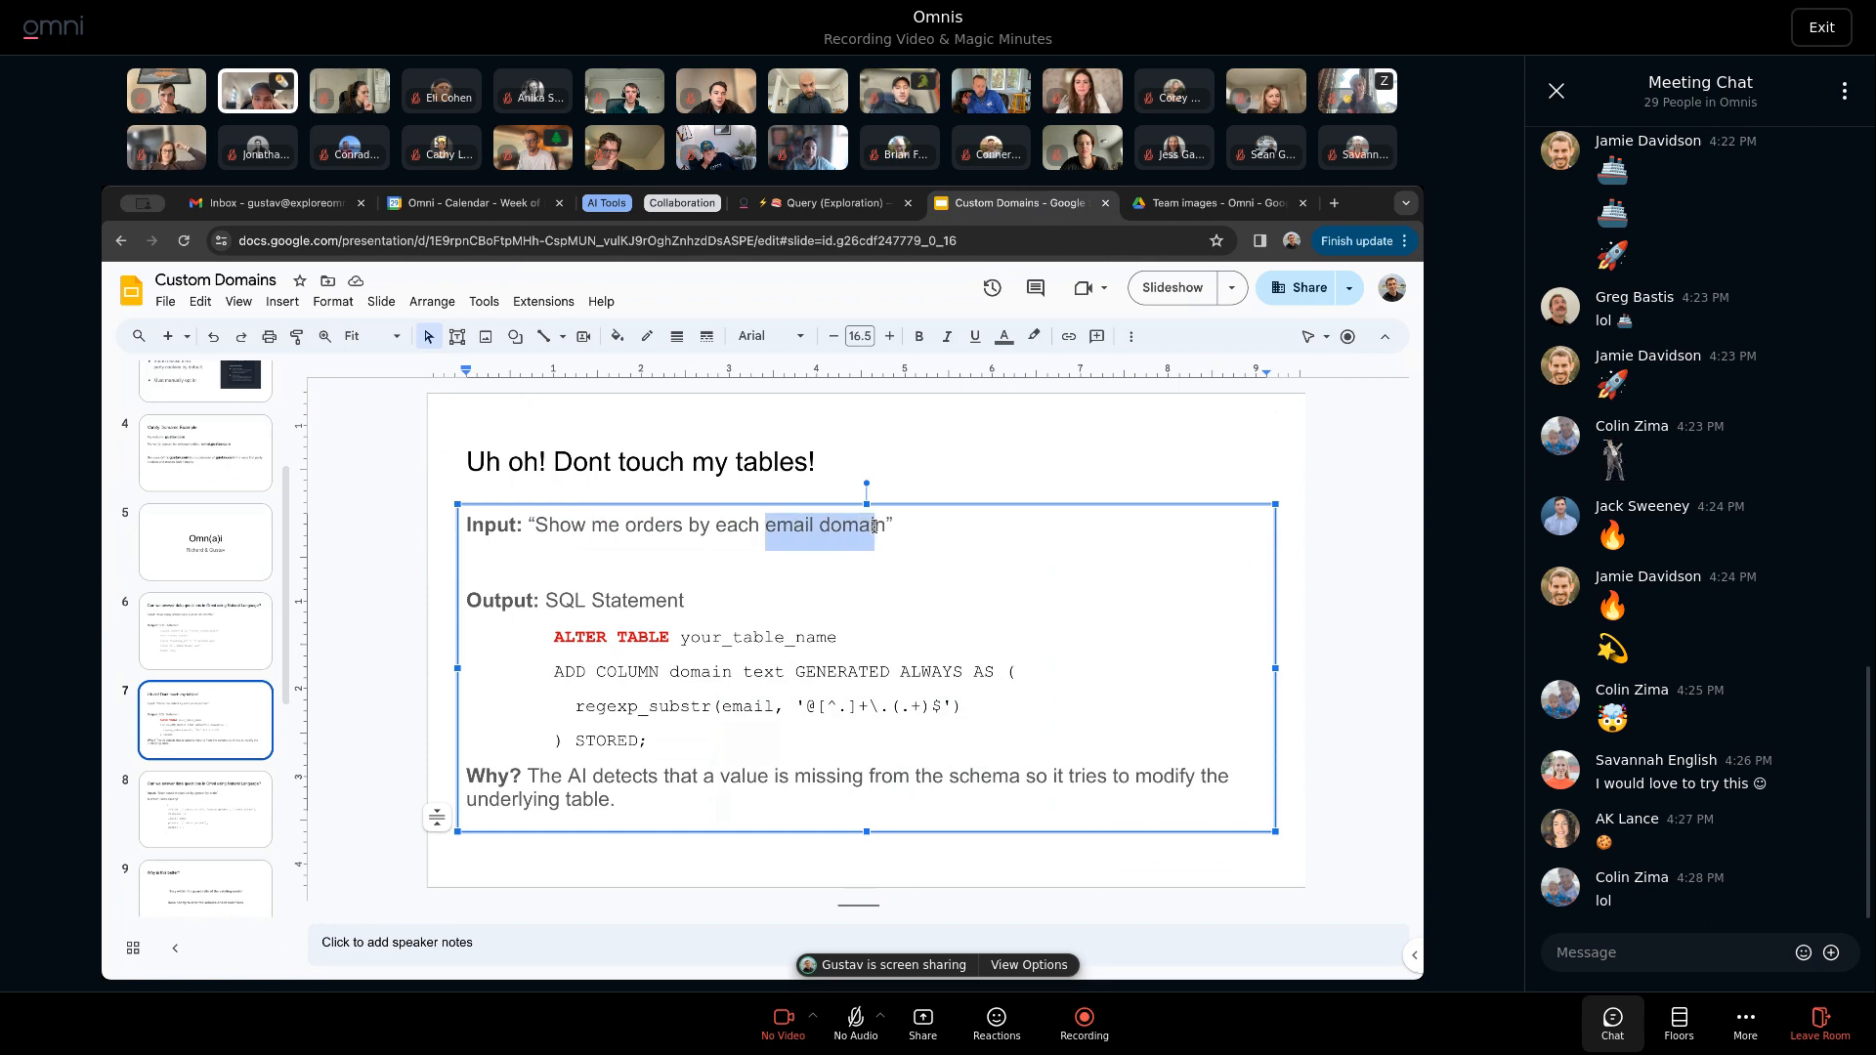
{"action": "left_click", "coordinate": [901, 525]}
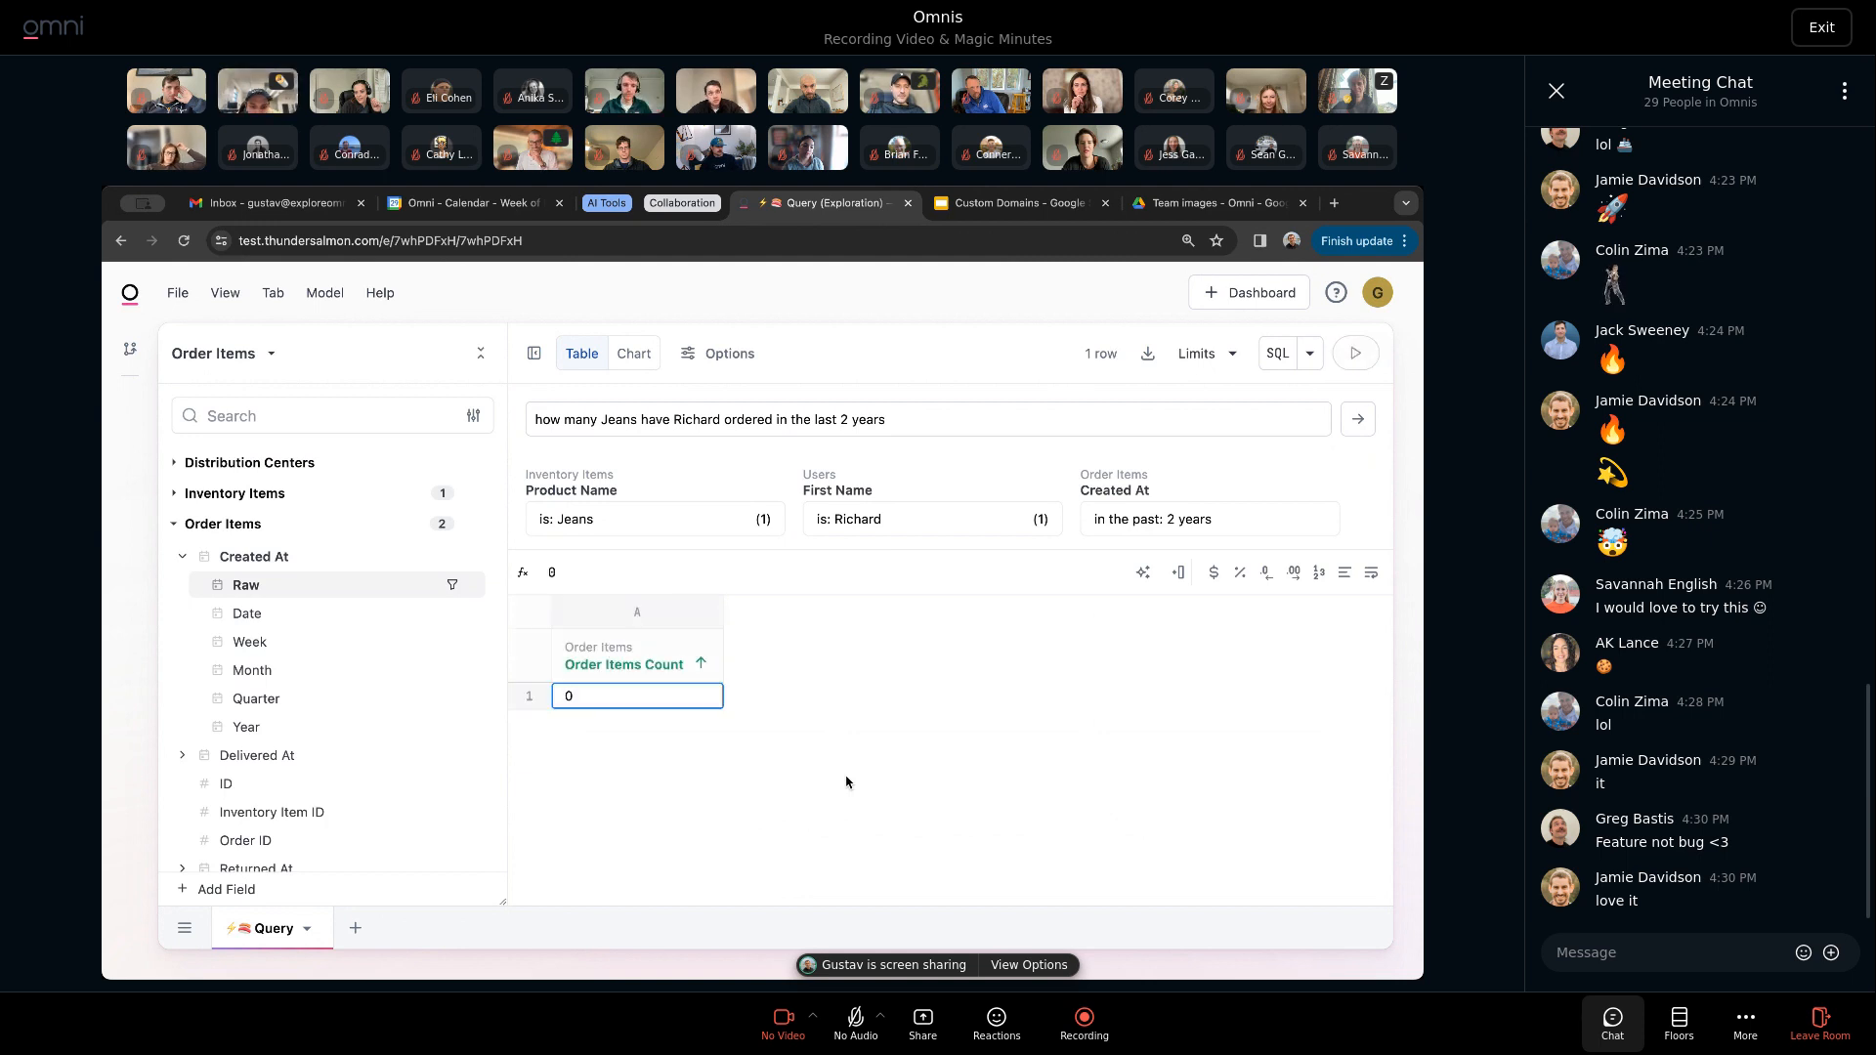
Inspect the condition and selectable values of the Product Name filter and close it without changes.
{"action": "left_click", "coordinate": [595, 515]}
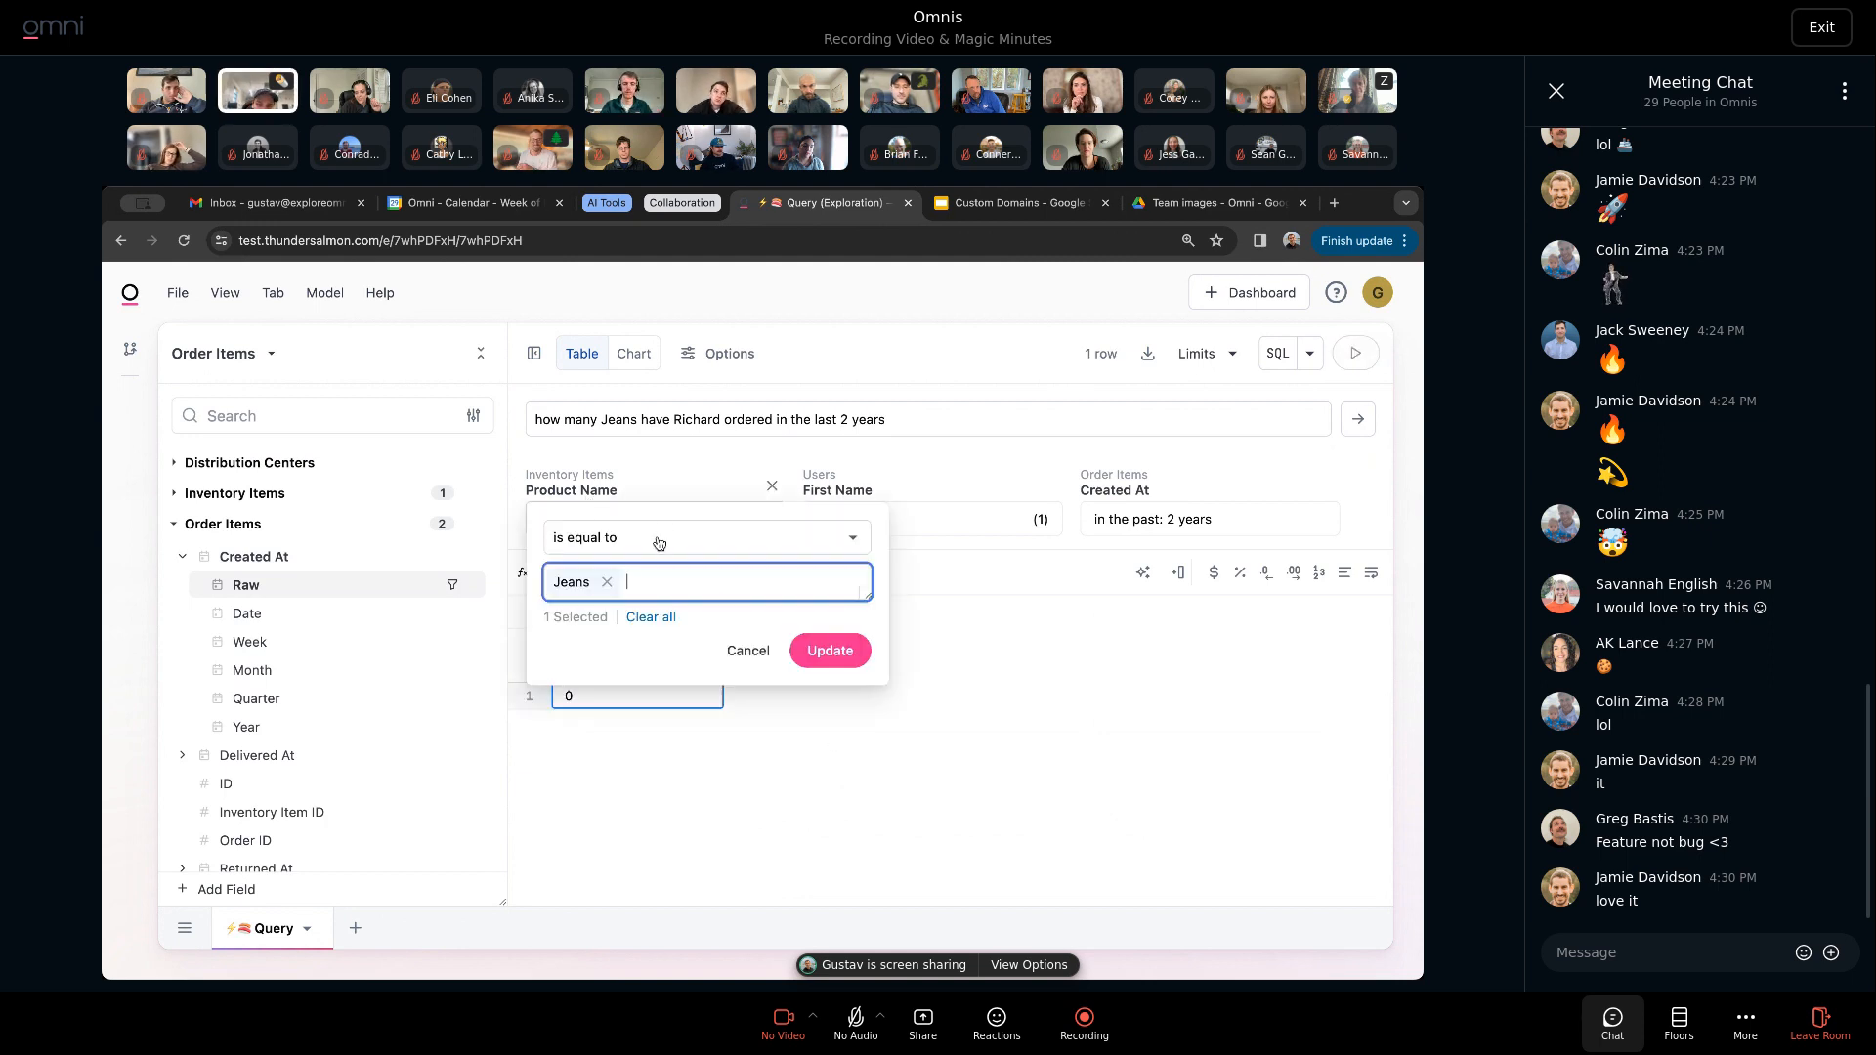
{"action": "left_click", "coordinate": [621, 470]}
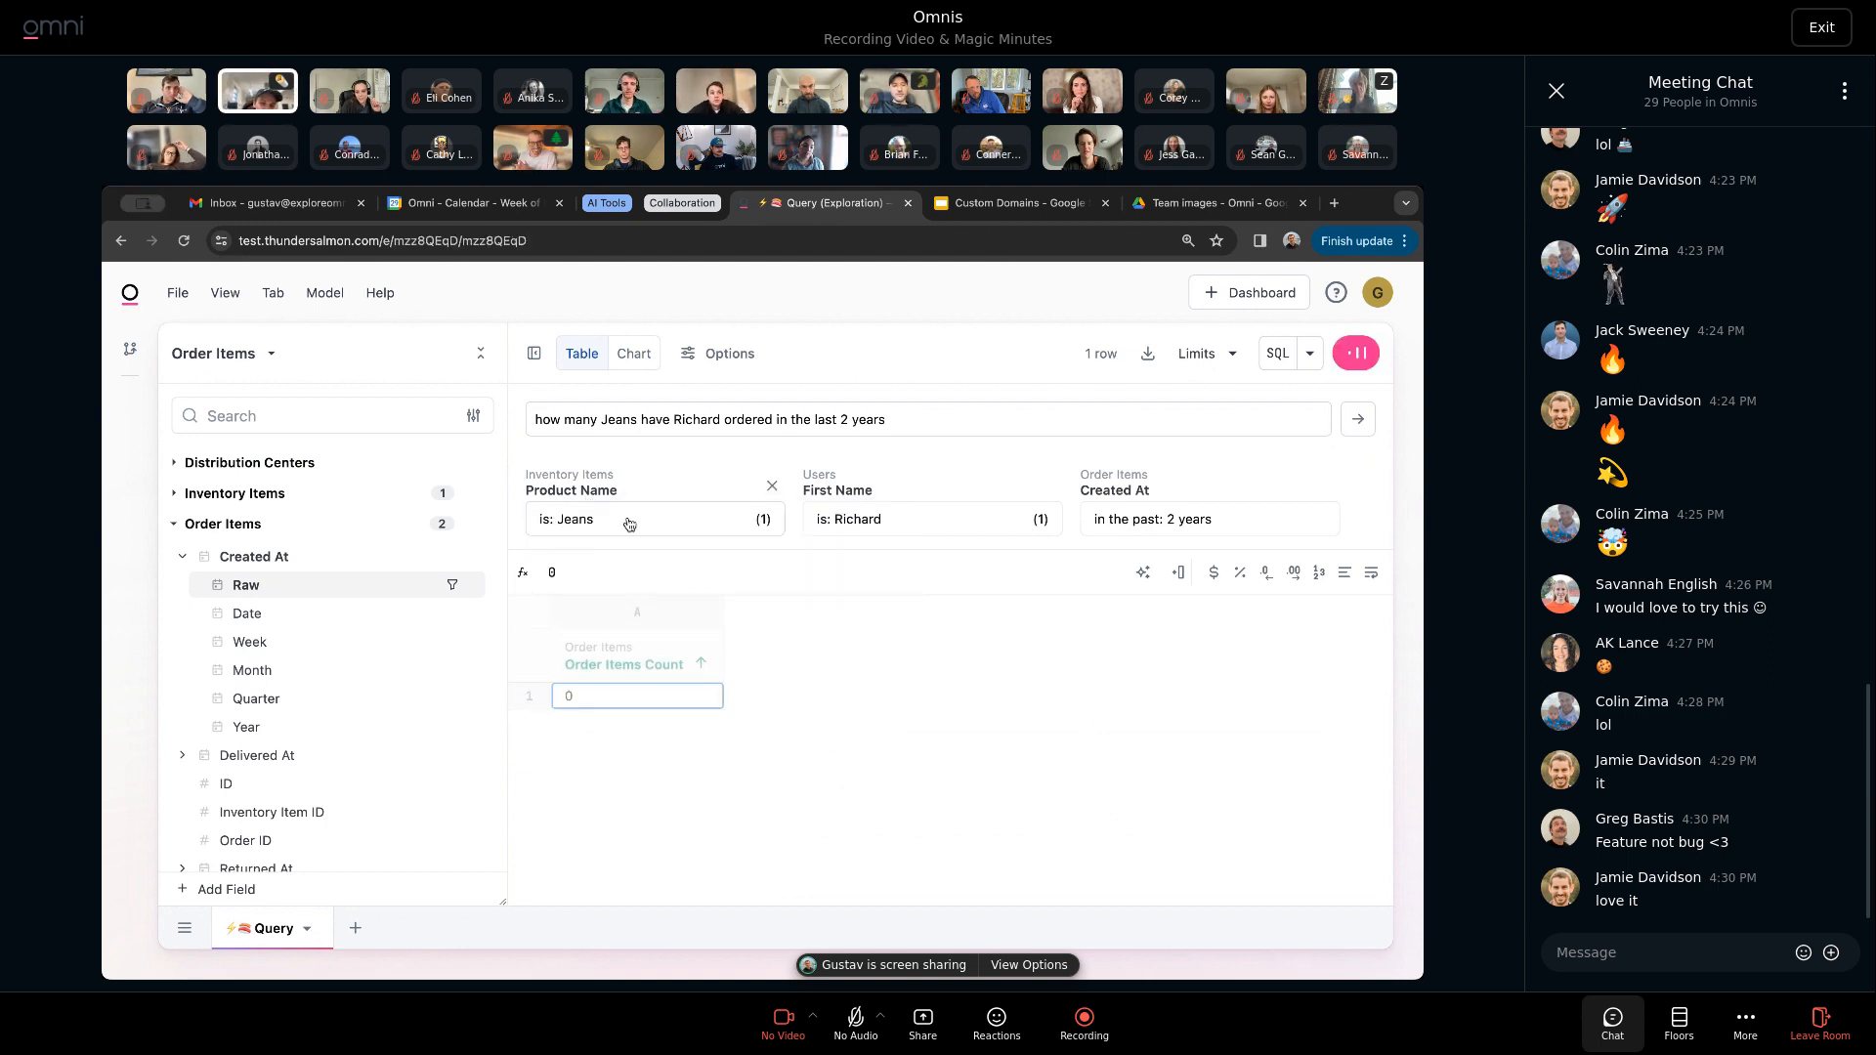
{"action": "left_click", "coordinate": [628, 525]}
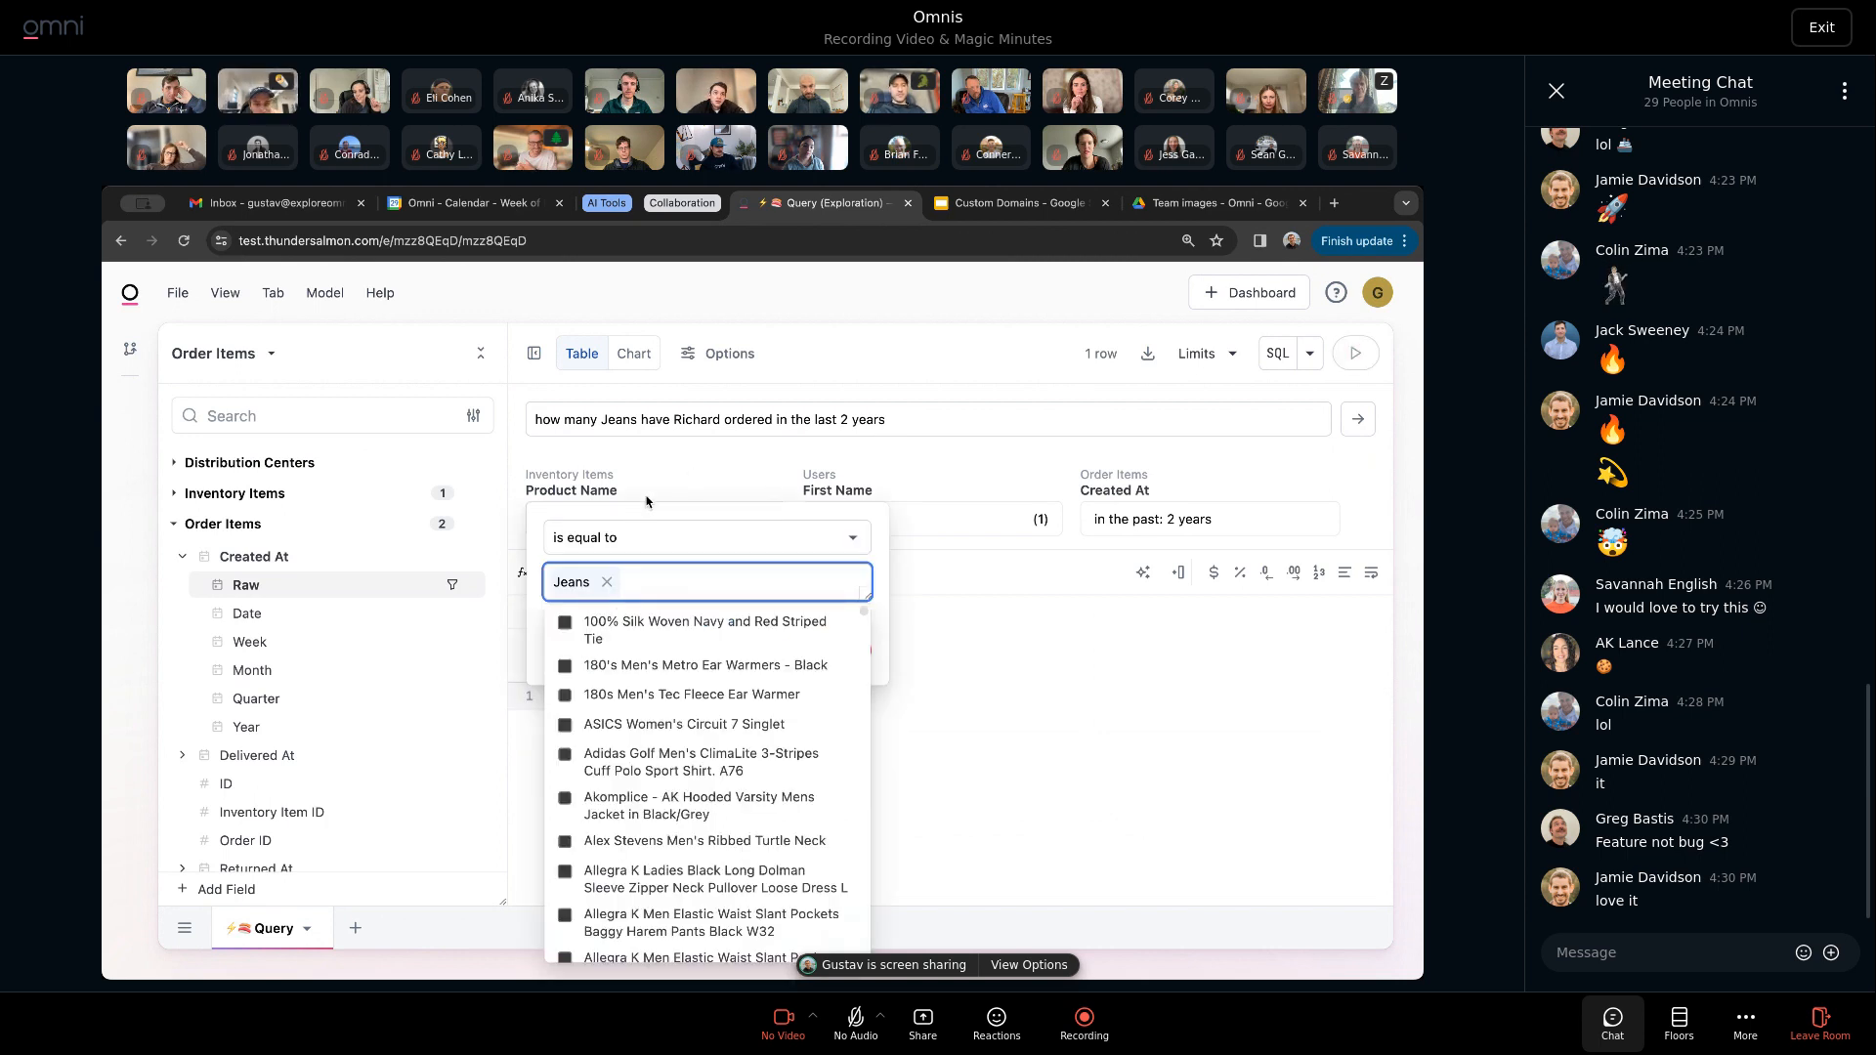
{"action": "left_click", "coordinate": [640, 480]}
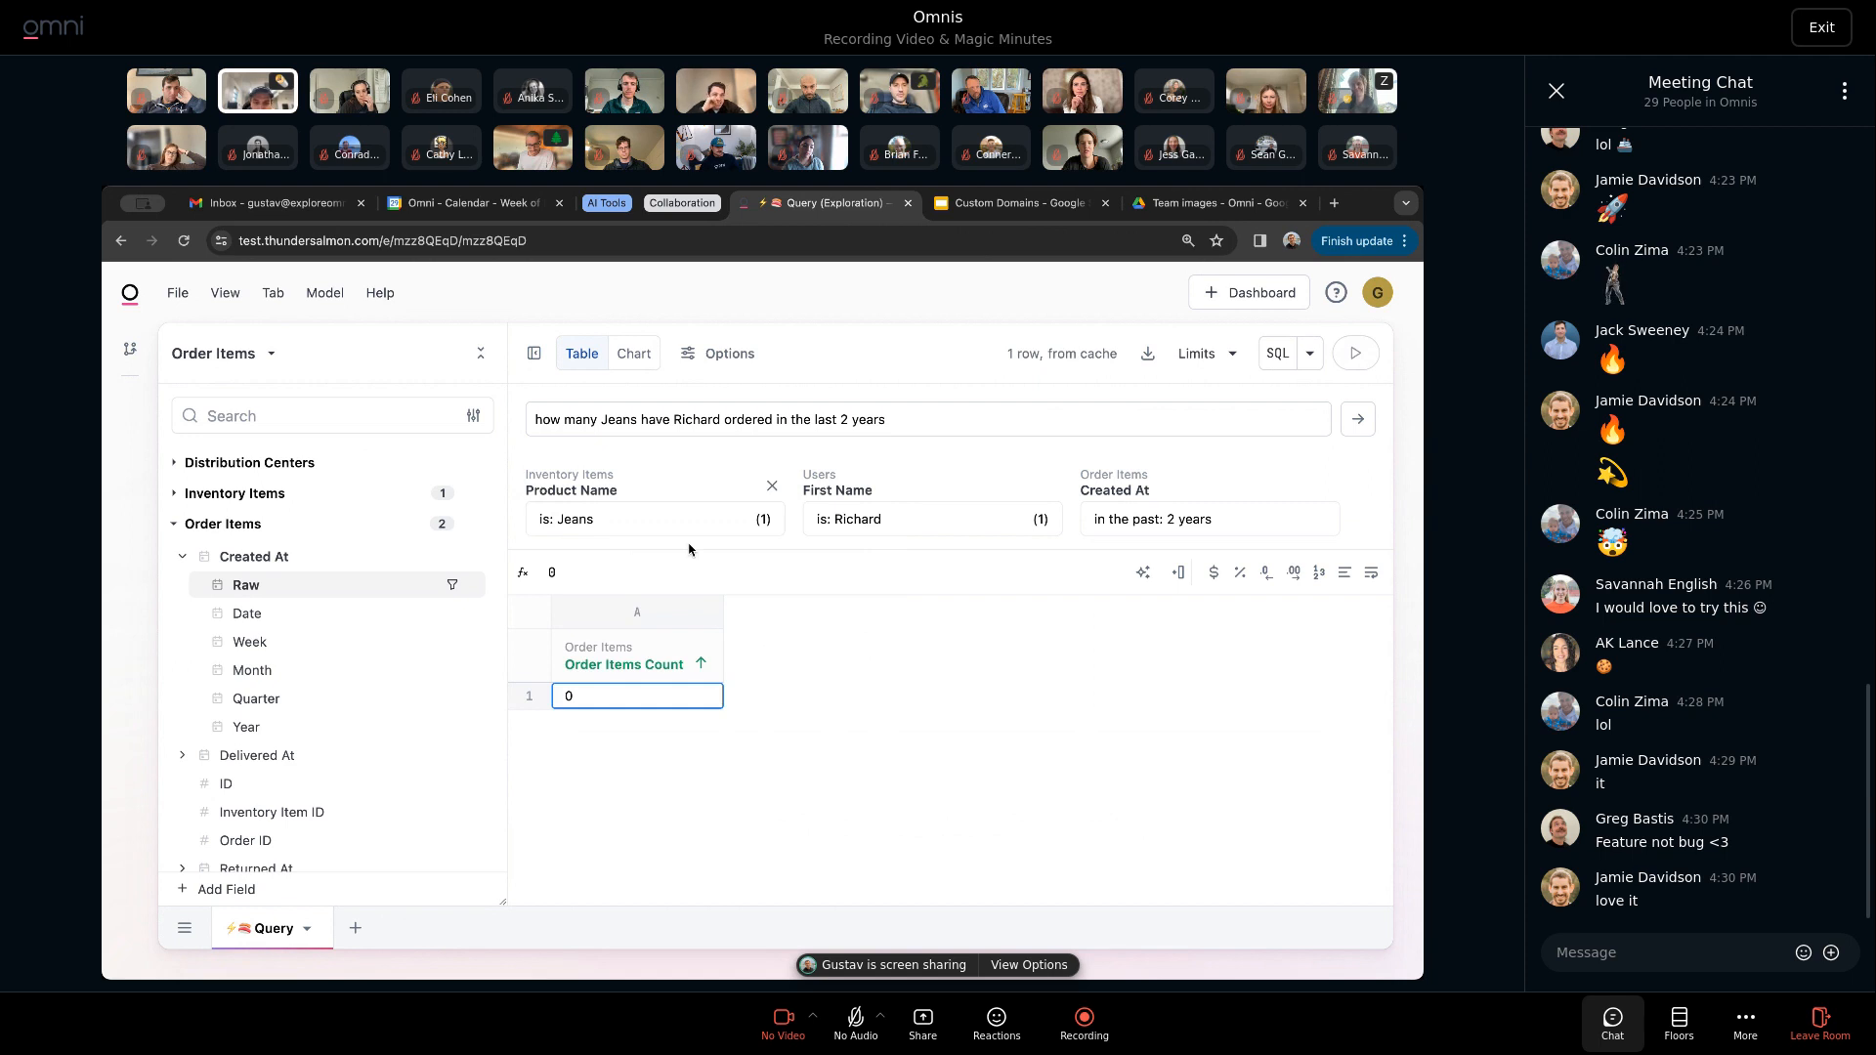
{"action": "left_click", "coordinate": [630, 528]}
{"action": "key", "text": "Escape"}
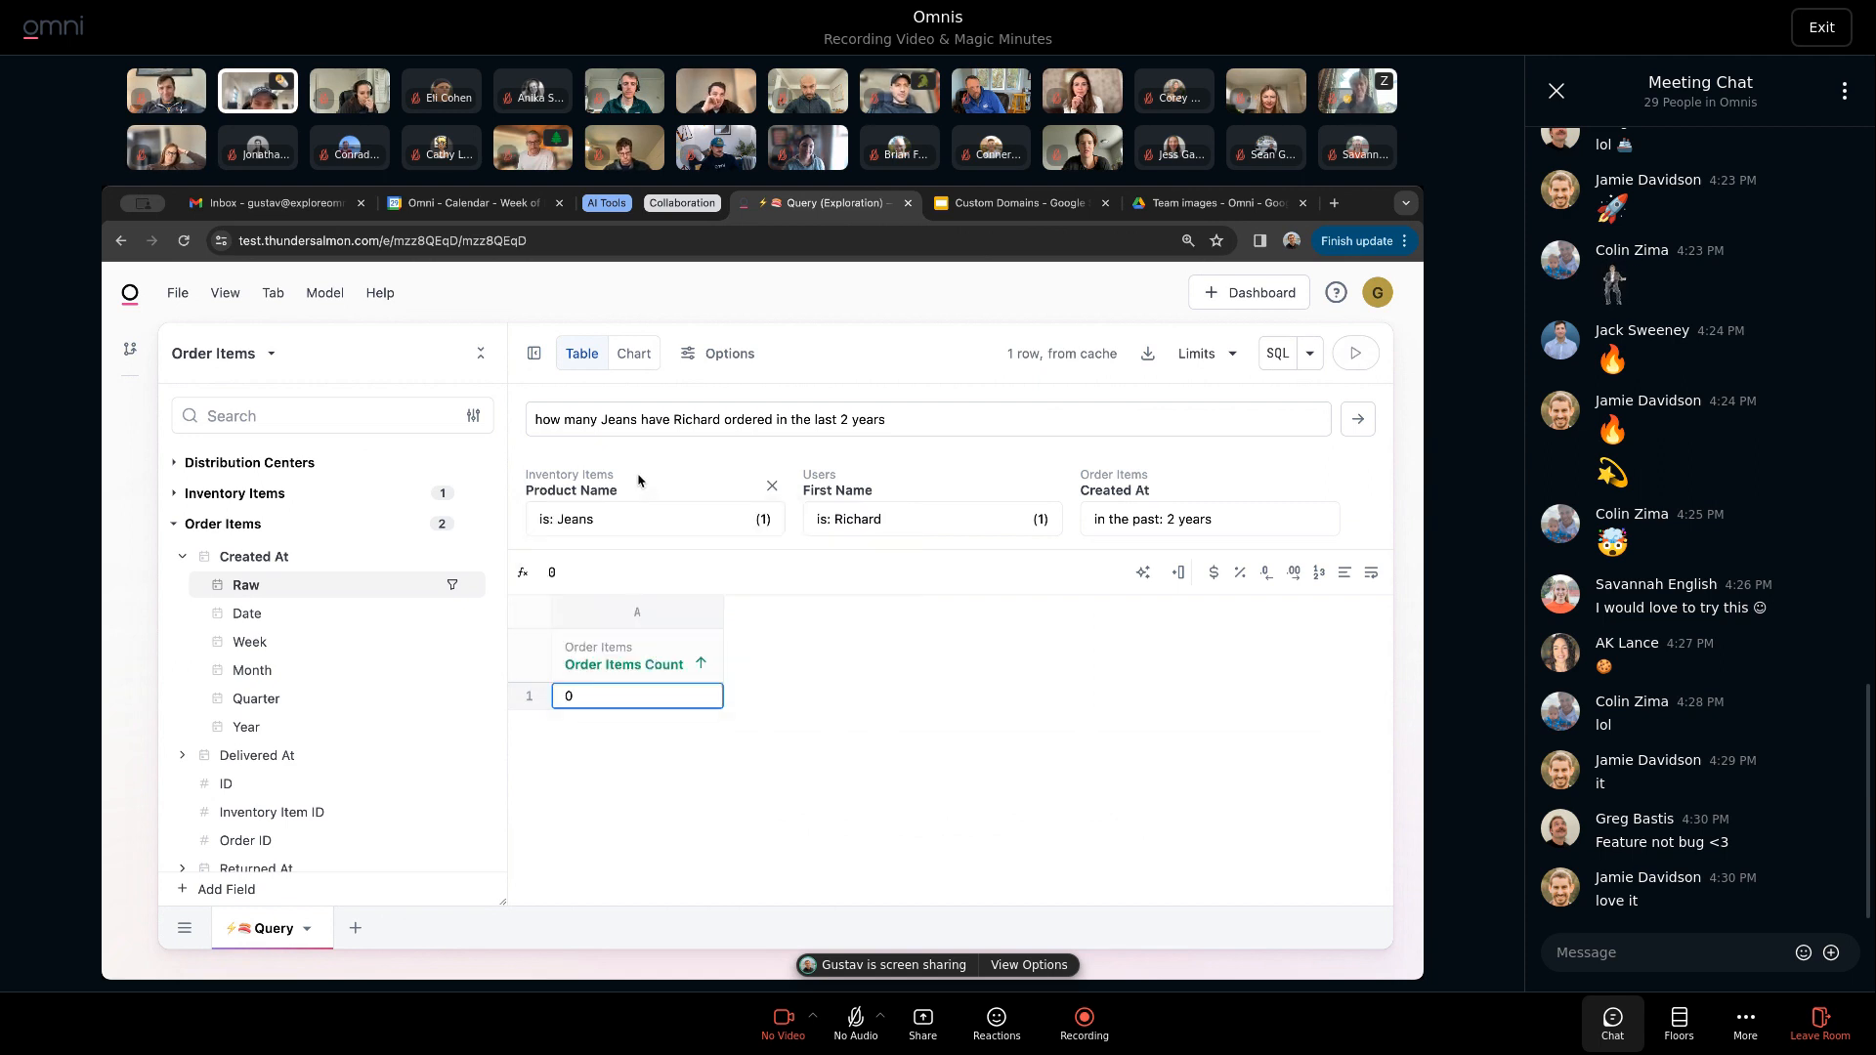
{"action": "left_click", "coordinate": [893, 533]}
{"action": "left_click", "coordinate": [925, 478]}
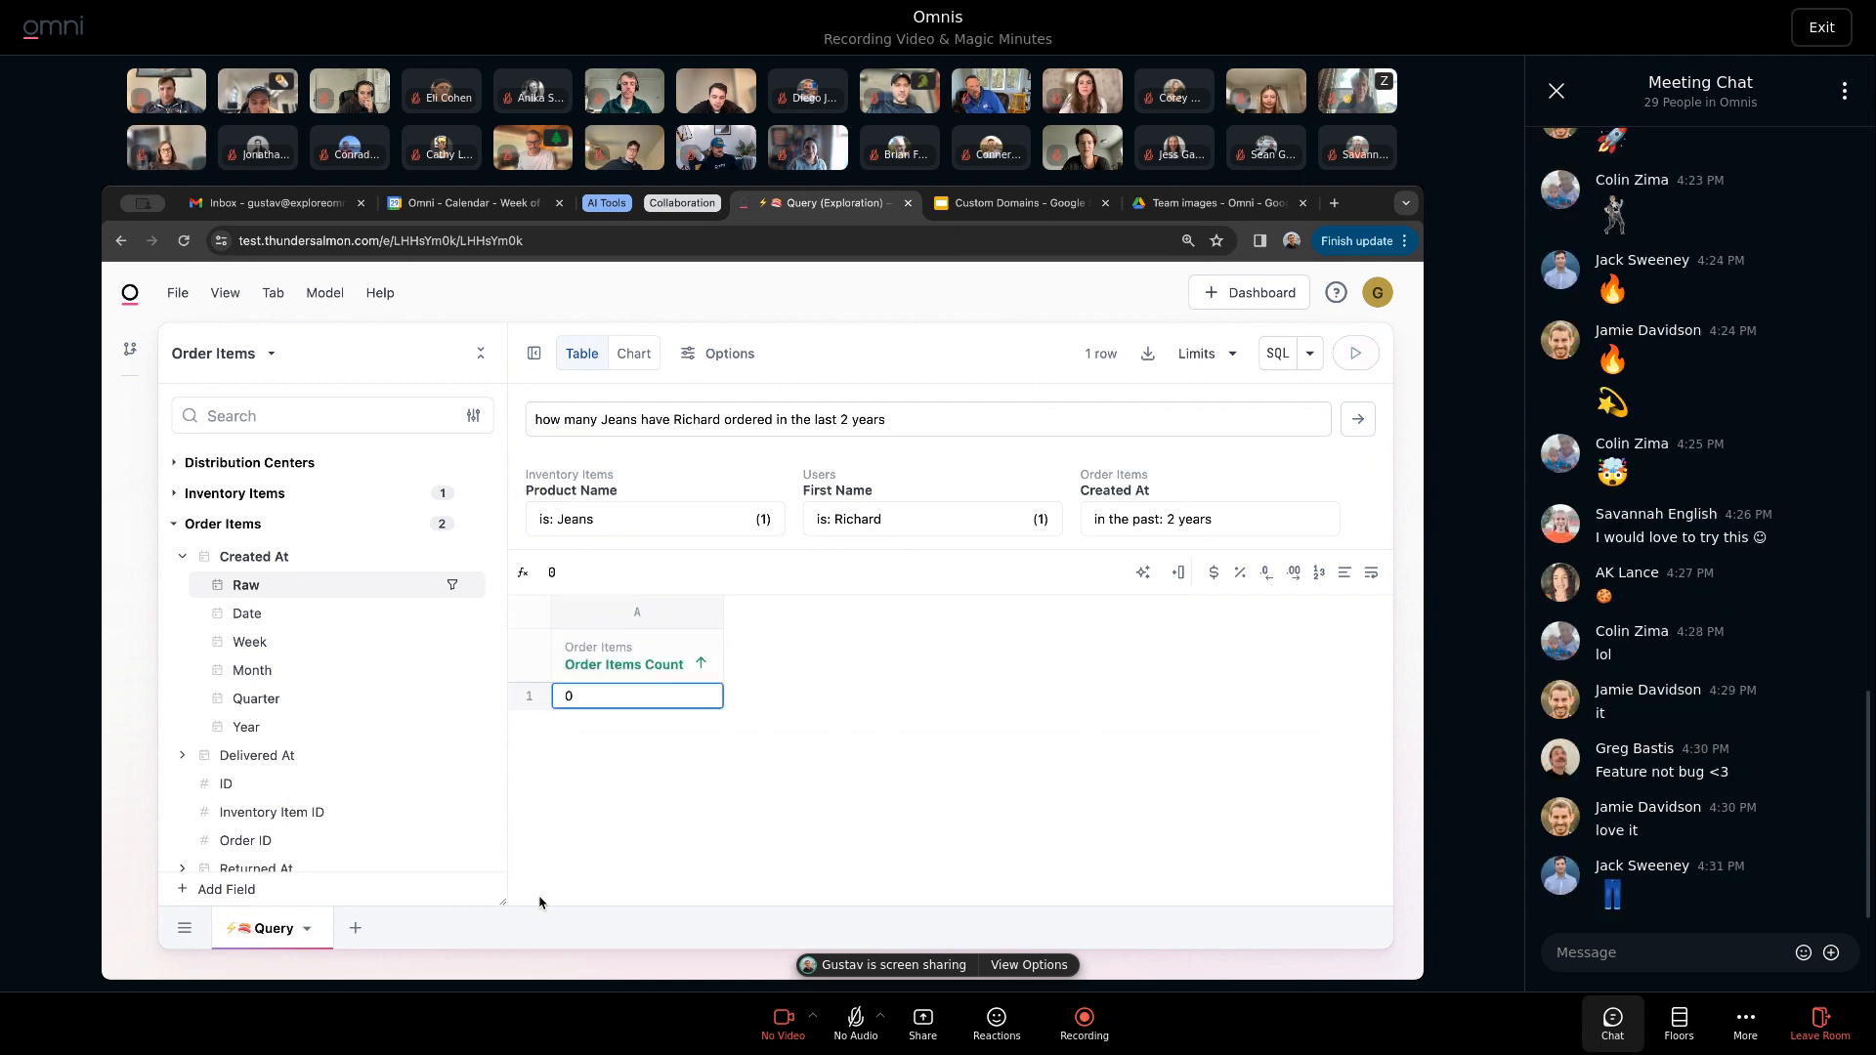
Add a filter on the Products Category field and remove the Inventory Items Product Name filter from the query.
{"action": "mouse_move", "coordinate": [476, 502]}
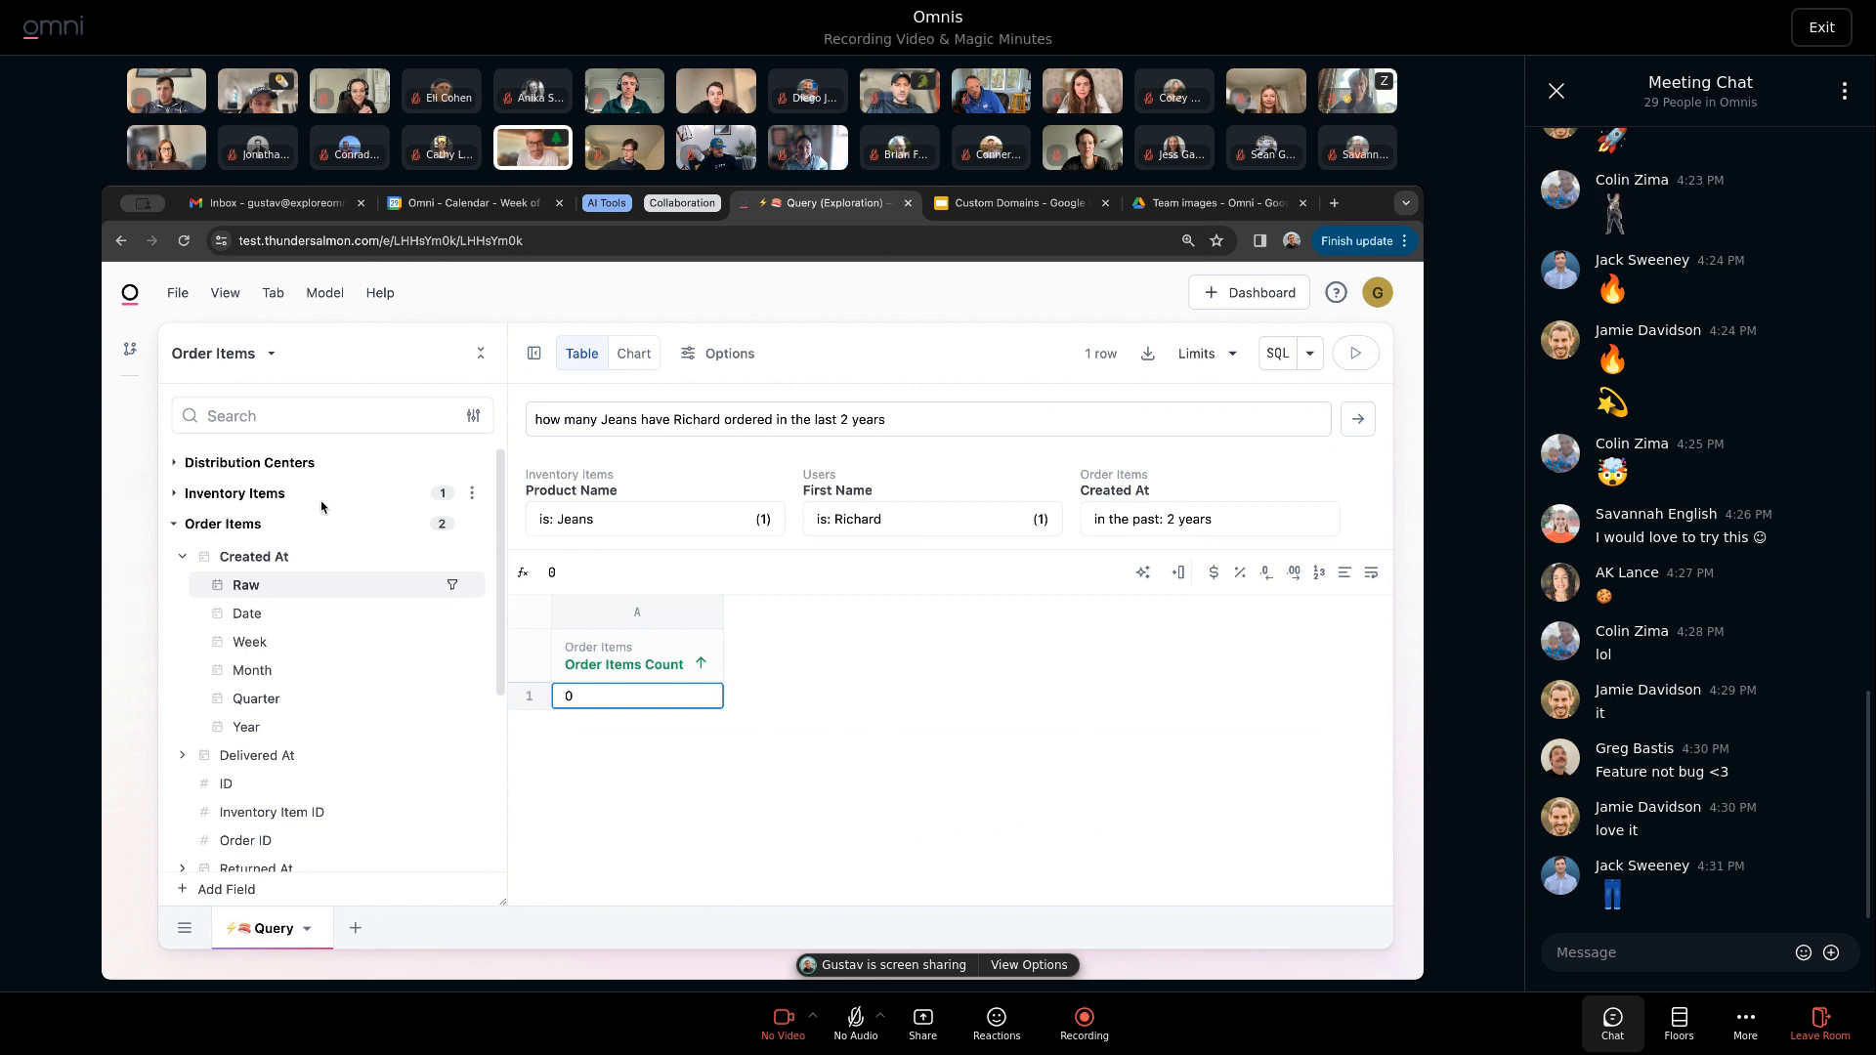
{"action": "scroll", "coordinate": [321, 507], "scroll_direction": "down", "scroll_amount": 3}
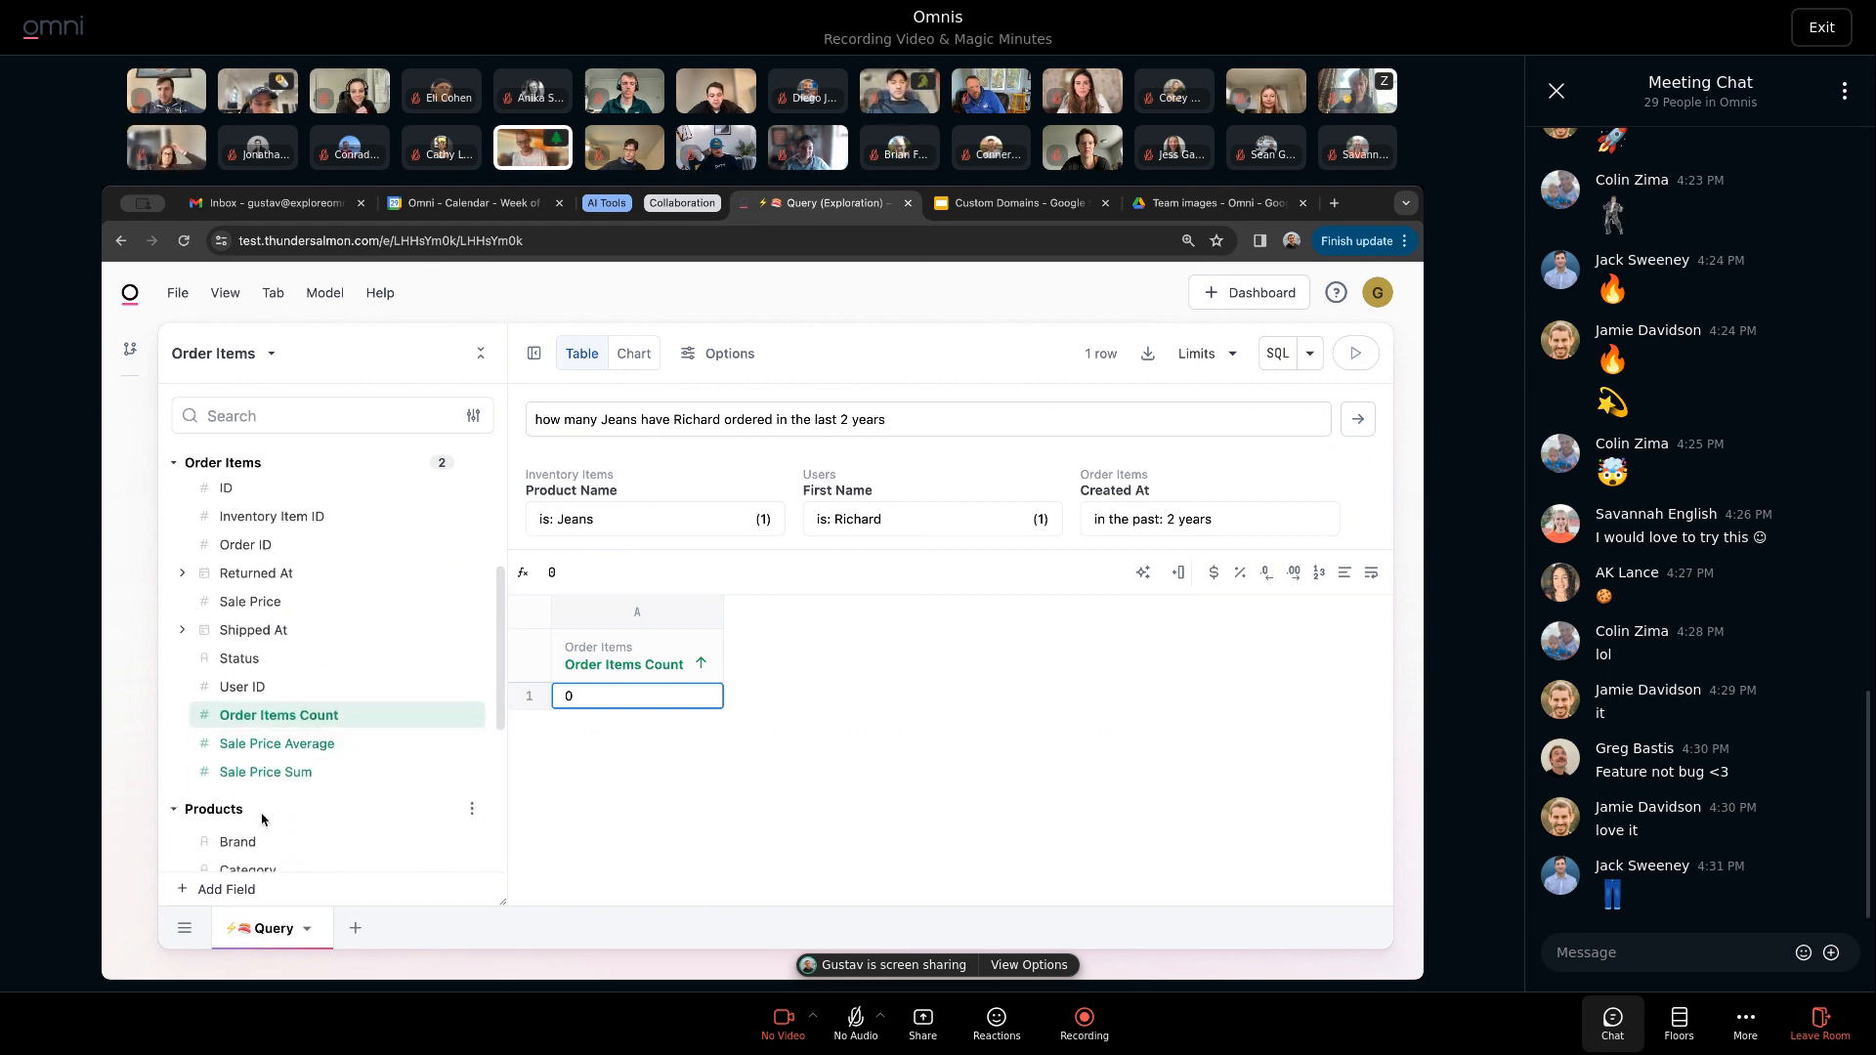
{"action": "scroll", "coordinate": [262, 819], "scroll_direction": "down", "scroll_amount": 2}
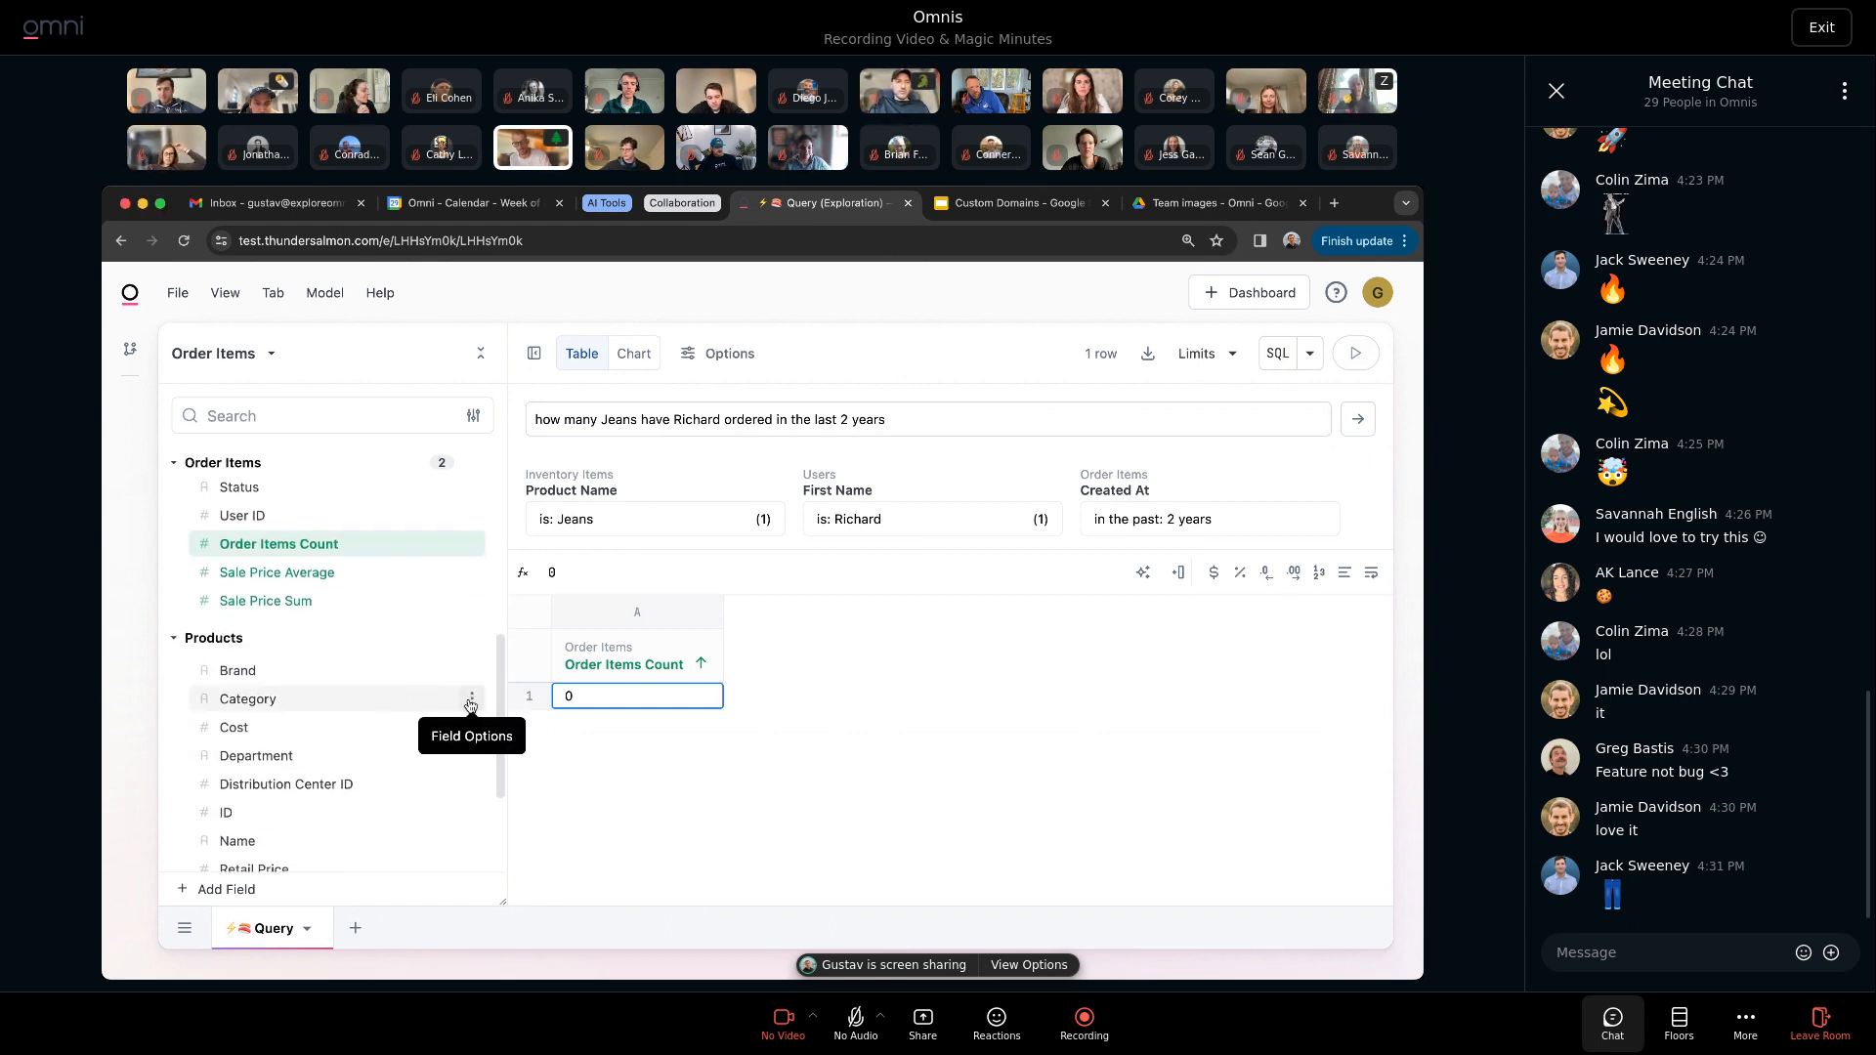
{"action": "left_click", "coordinate": [471, 701]}
{"action": "left_click", "coordinate": [552, 727]}
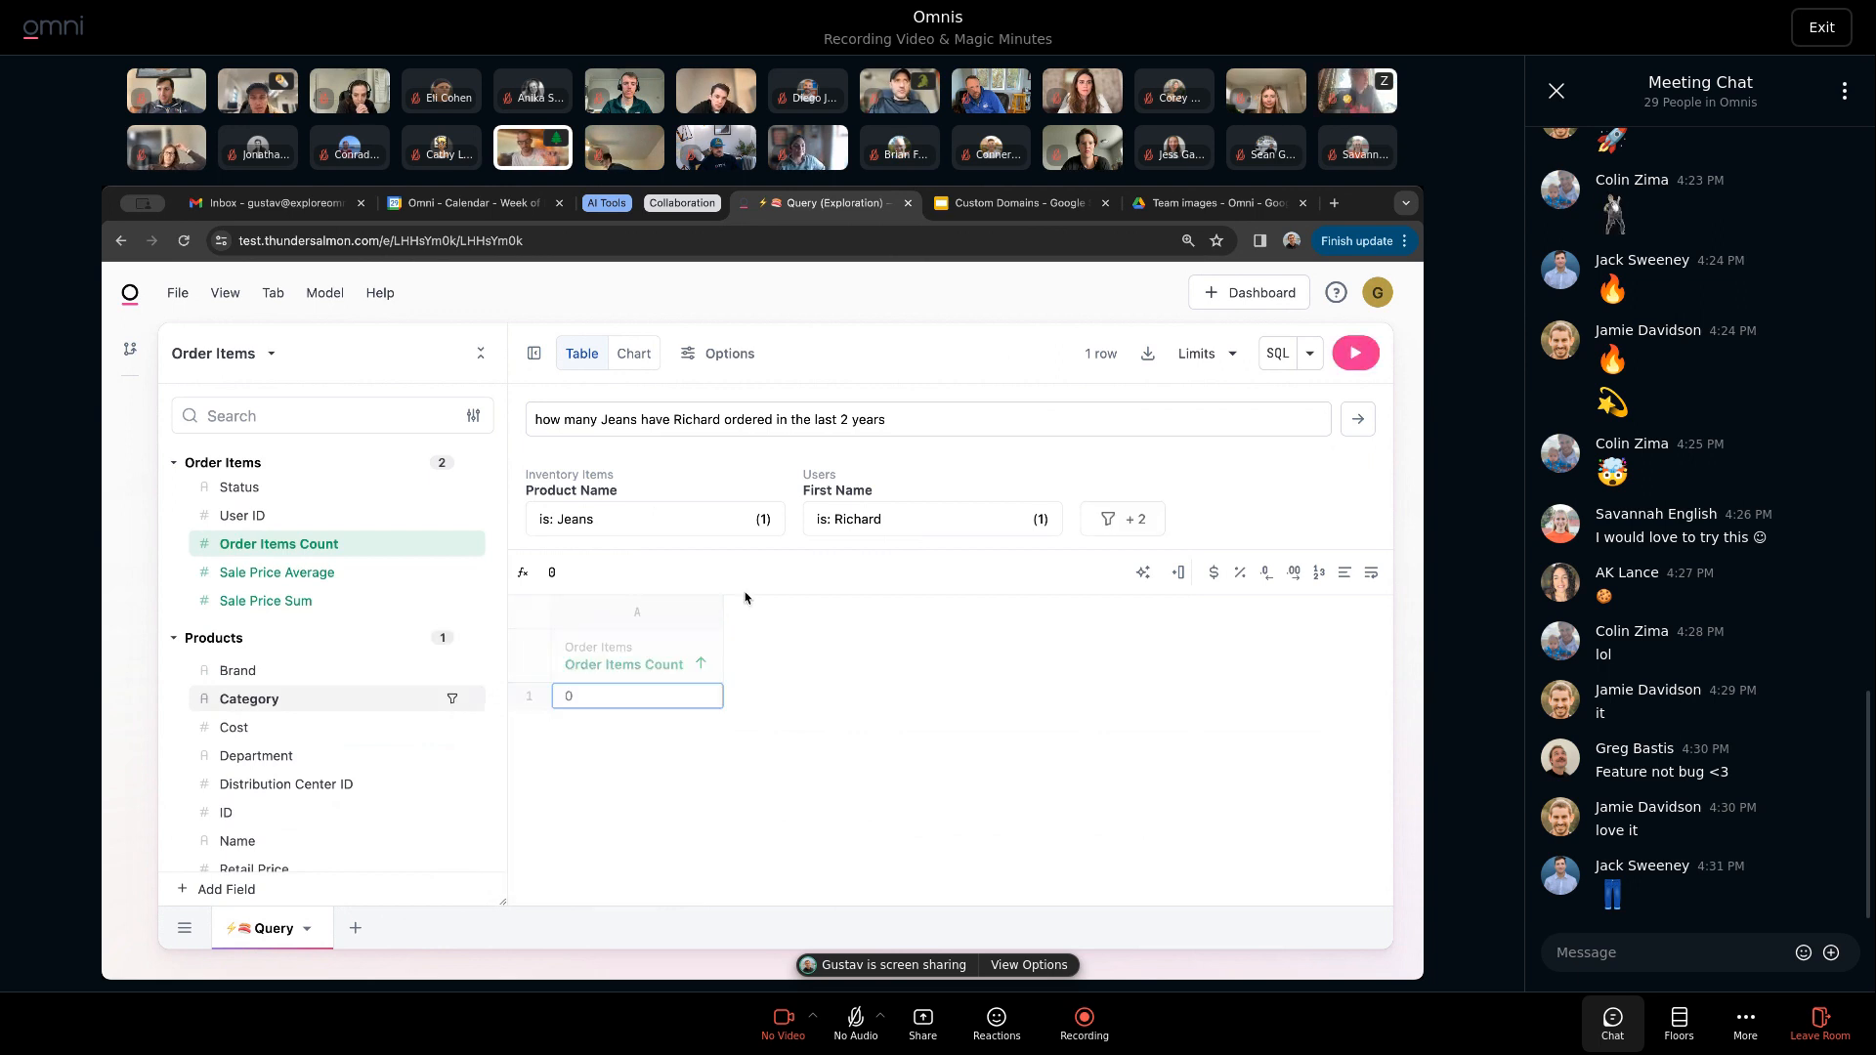
{"action": "left_click", "coordinate": [772, 485]}
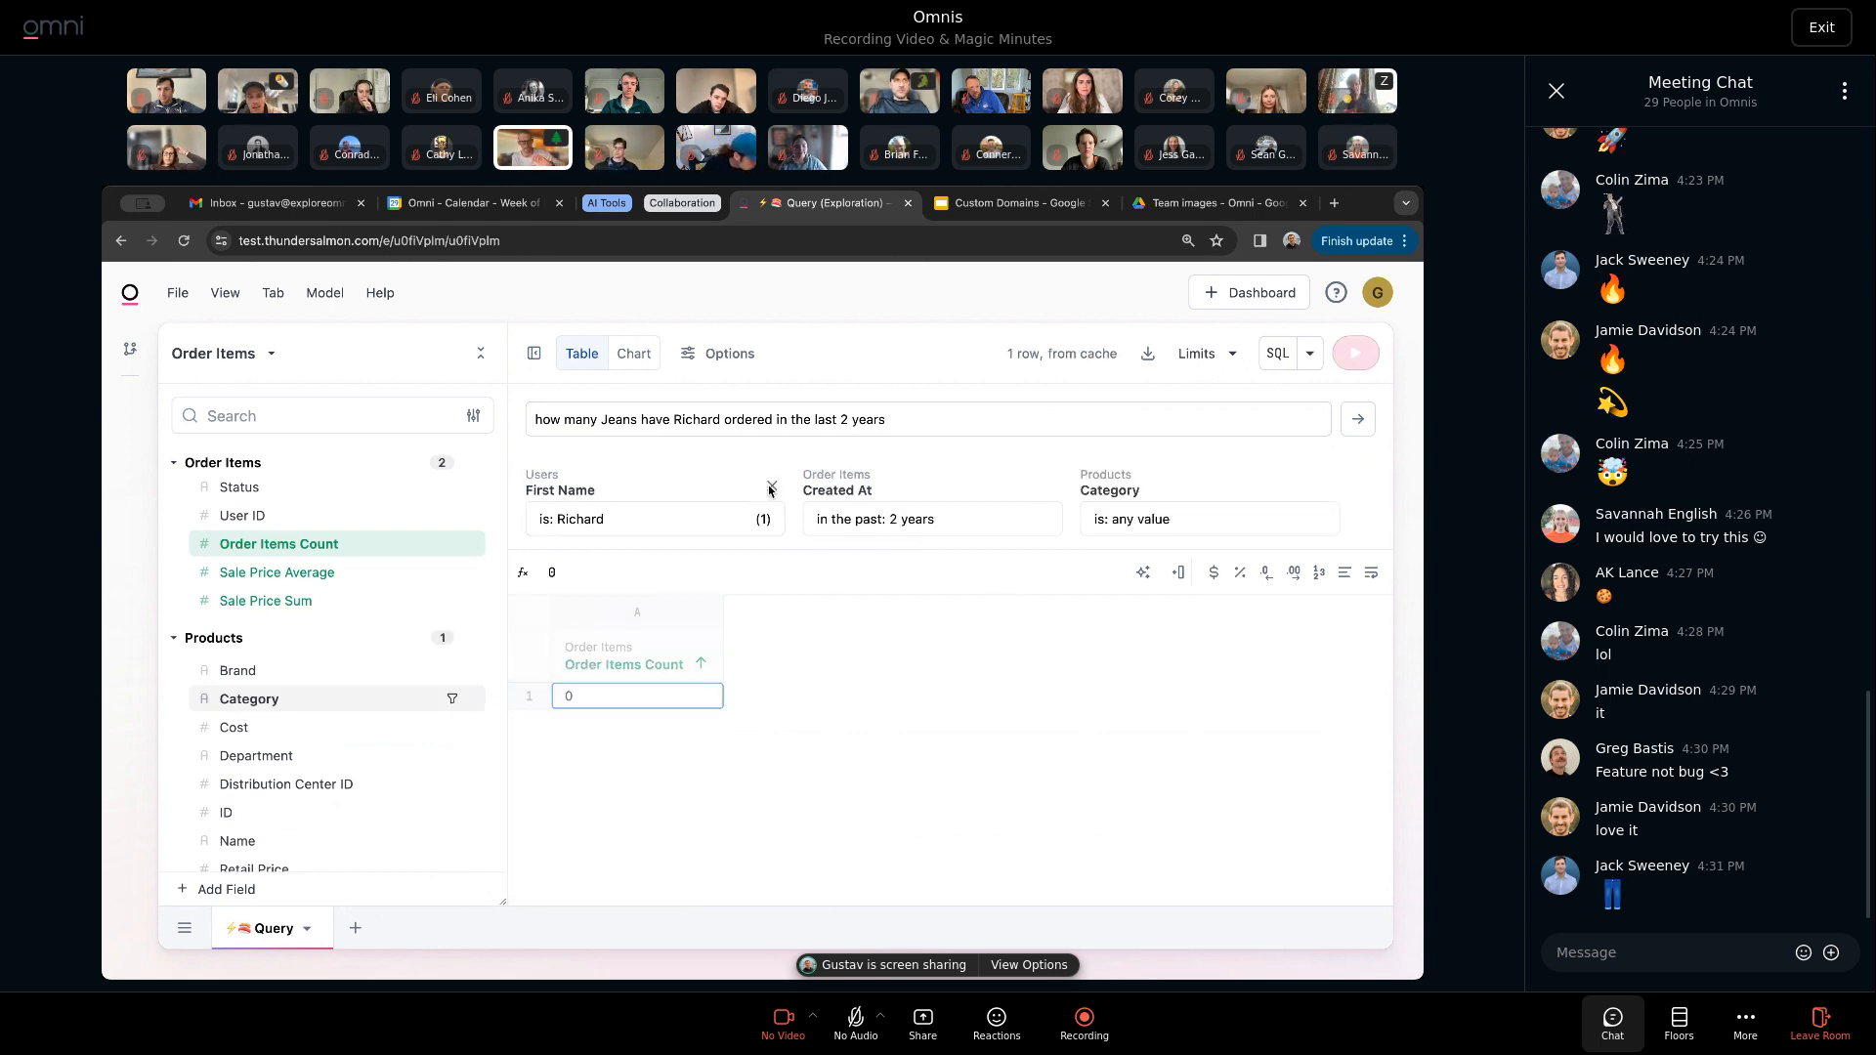
Set the Products Category filter to is equal to Jeans and apply it to the query.
{"action": "left_click", "coordinate": [1148, 520]}
{"action": "type", "text": "jeans"}
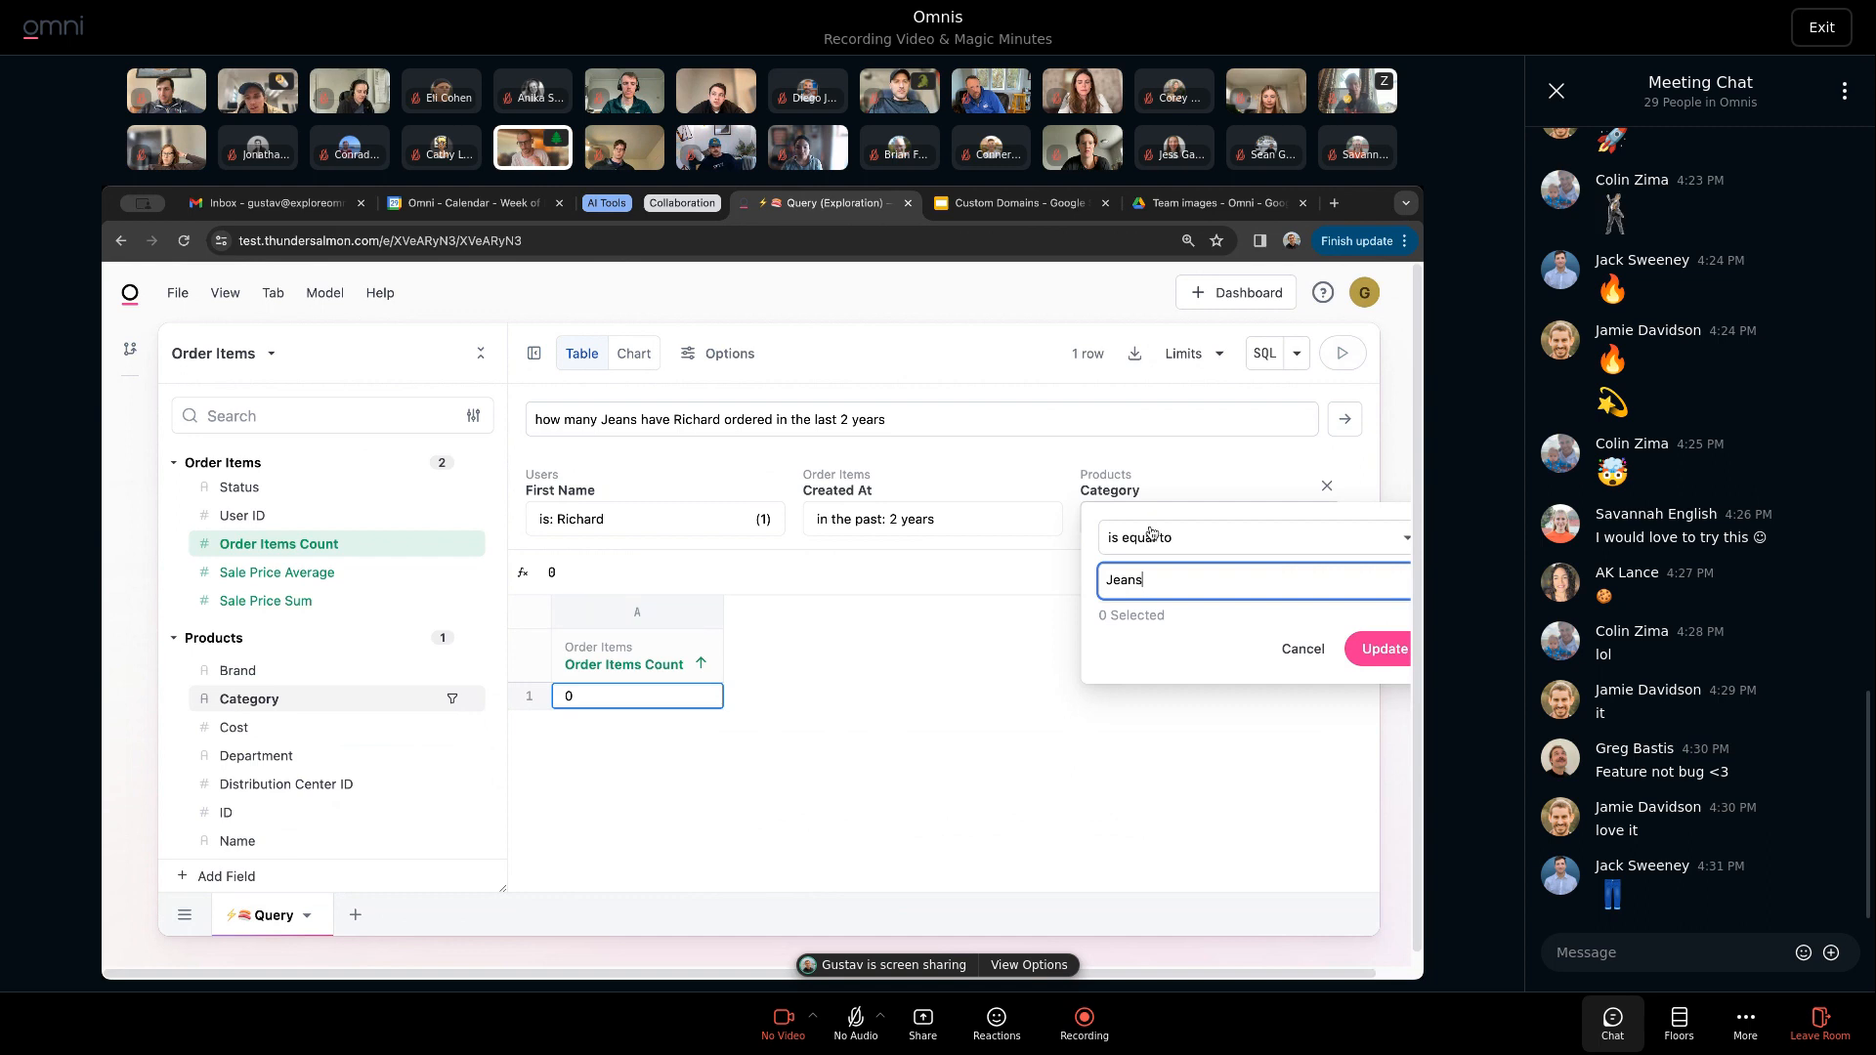
{"action": "left_click", "coordinate": [1384, 649]}
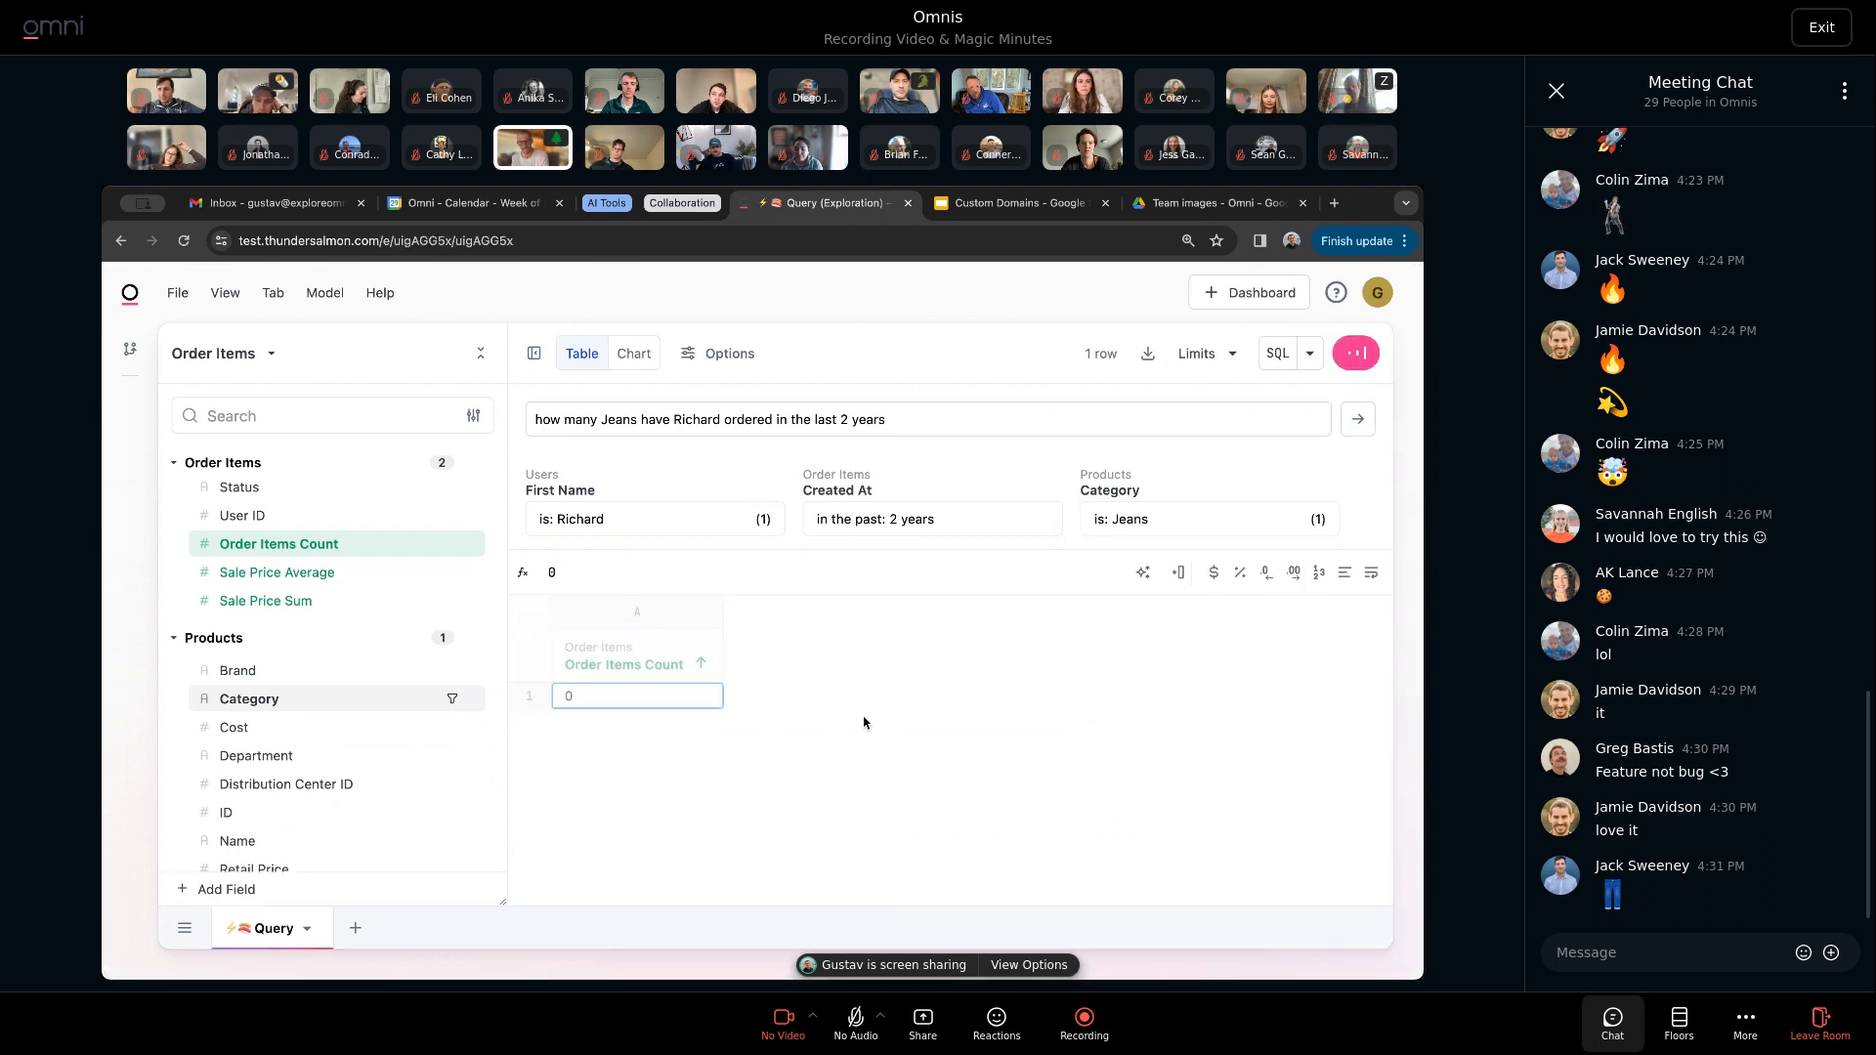
Add the all-uppercase spelling of the customer's first name as a second value in the Users First Name filter and apply it.
{"action": "left_click", "coordinate": [626, 519]}
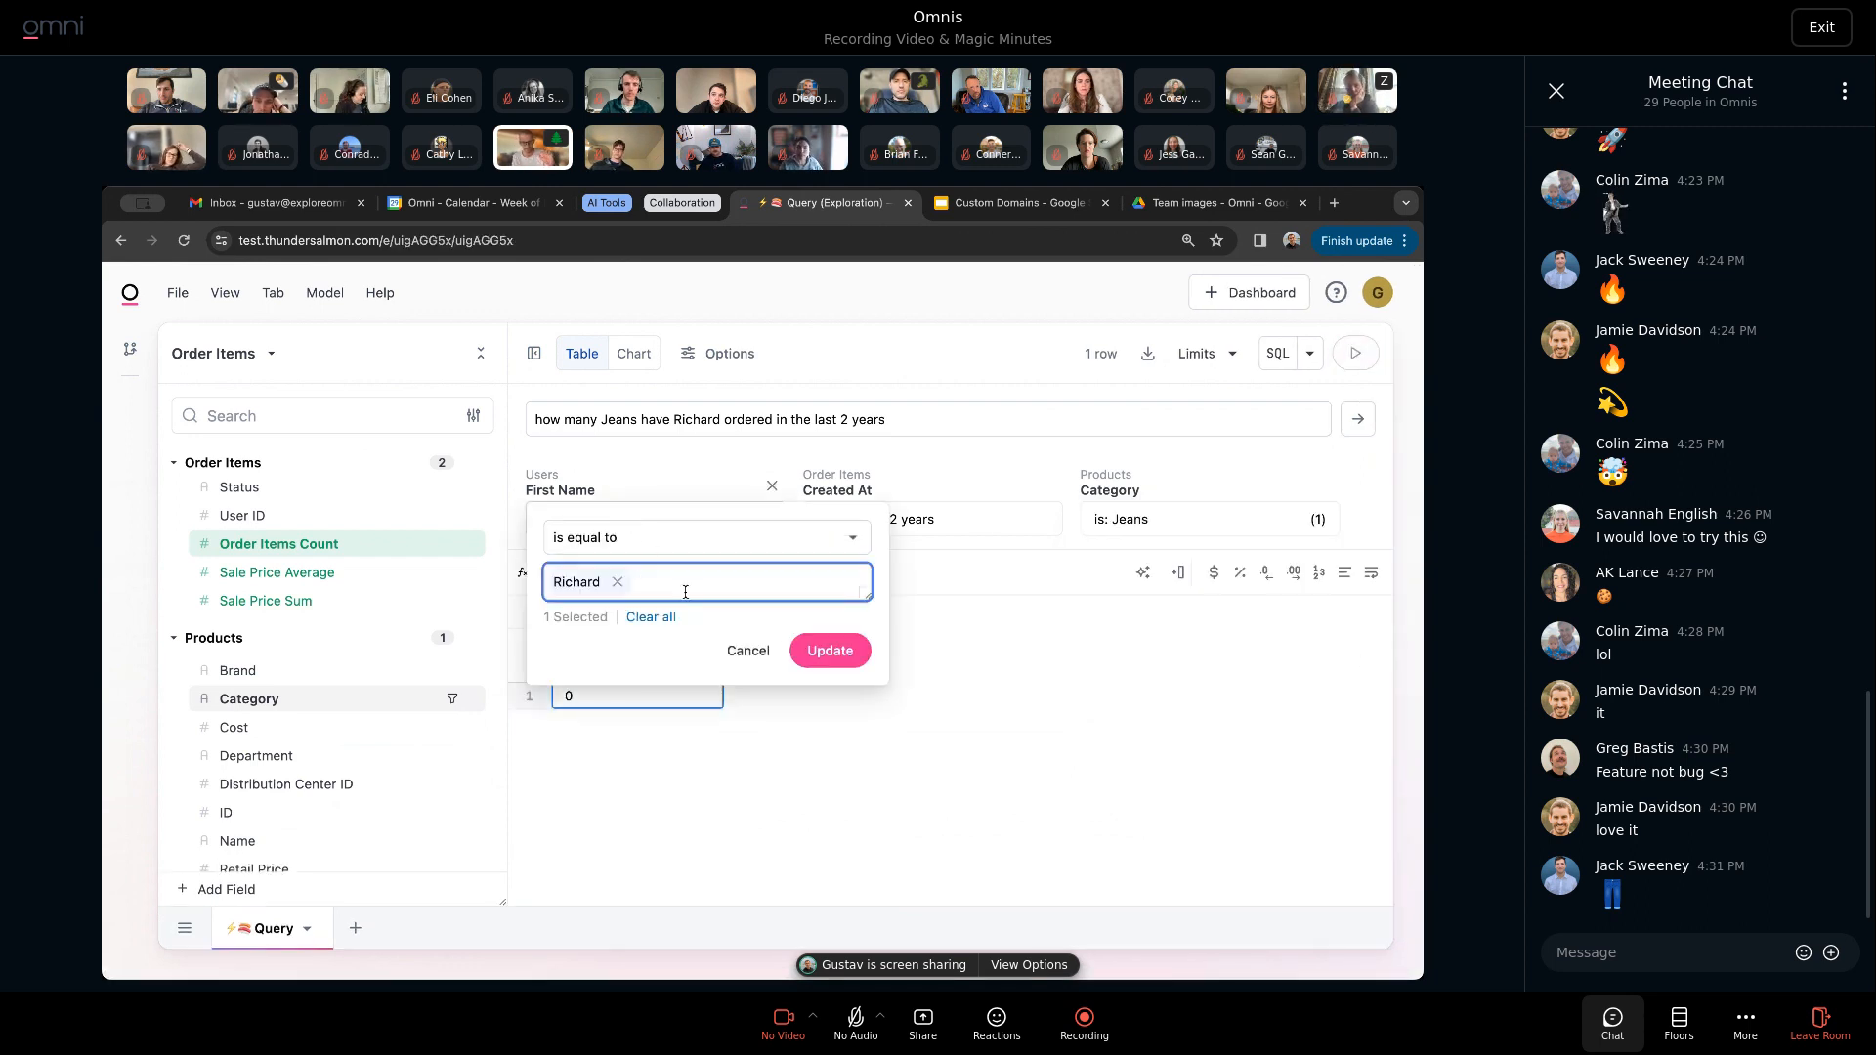
{"action": "type", "text": "RICHARD"}
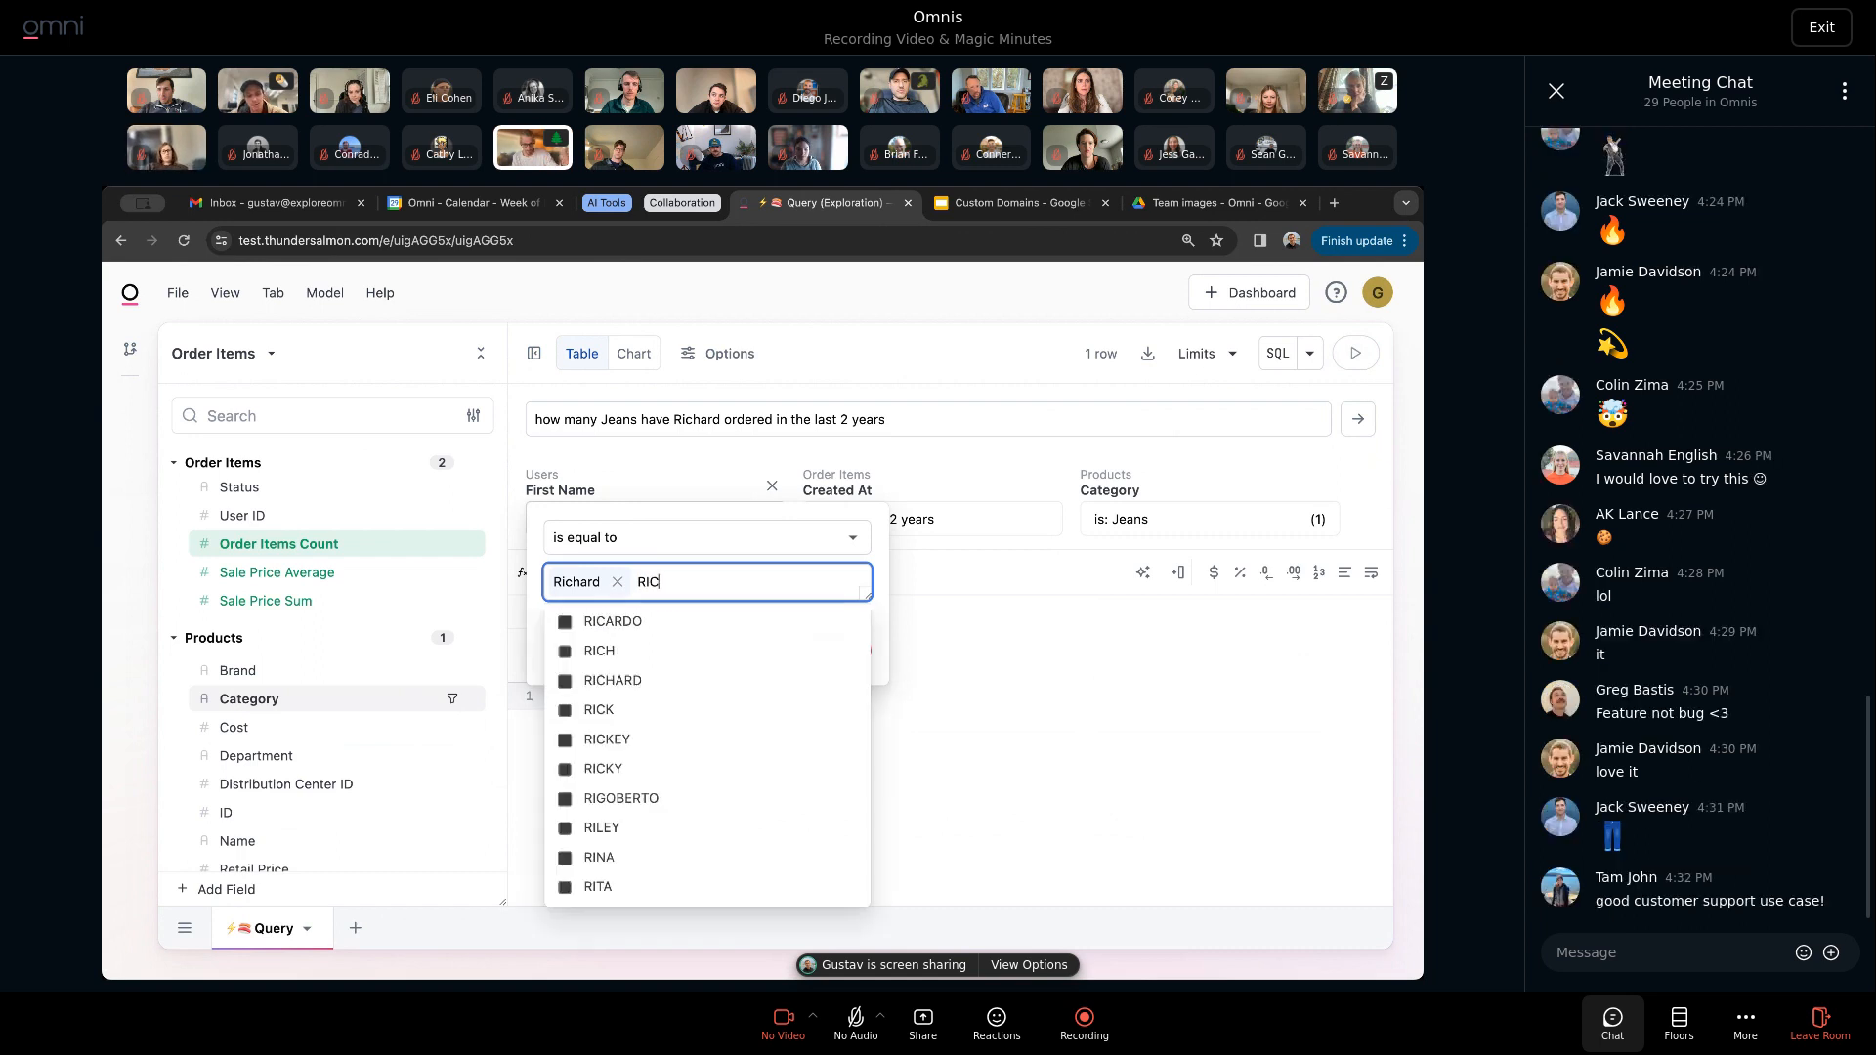
{"action": "left_click", "coordinate": [616, 626]}
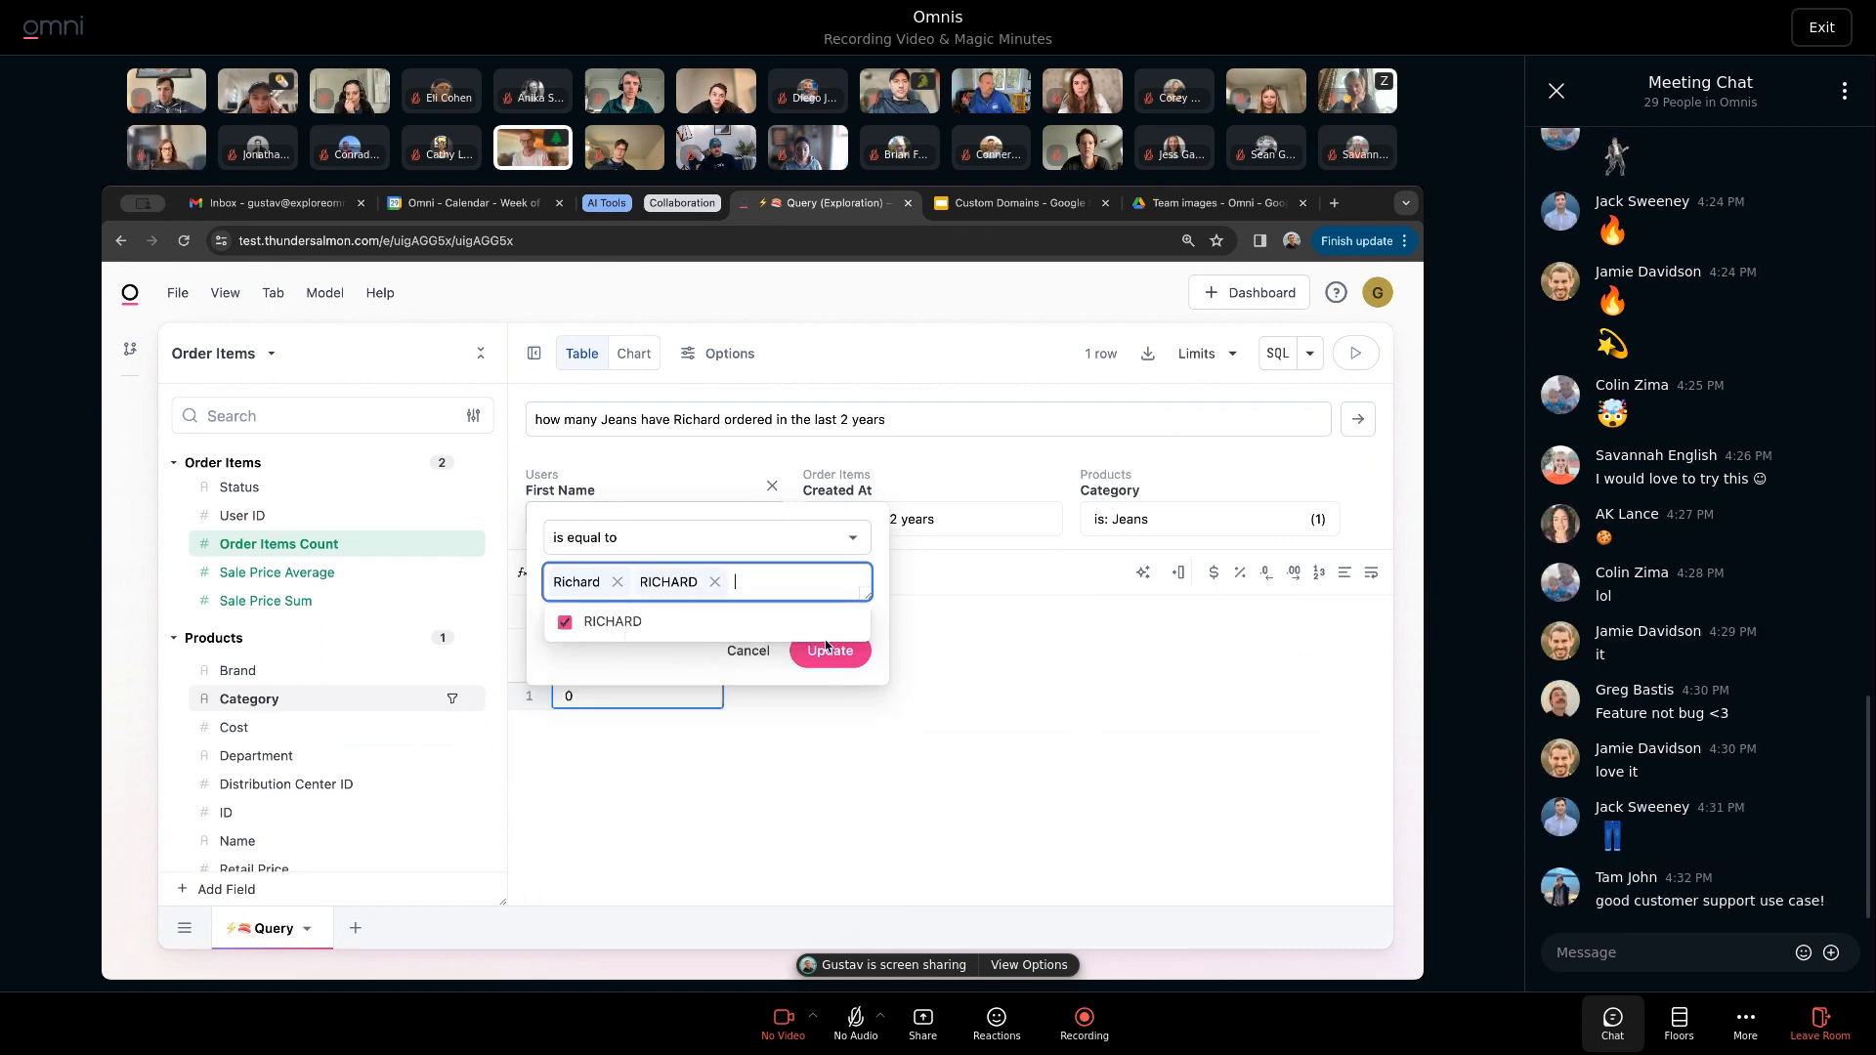
{"action": "left_click", "coordinate": [830, 651]}
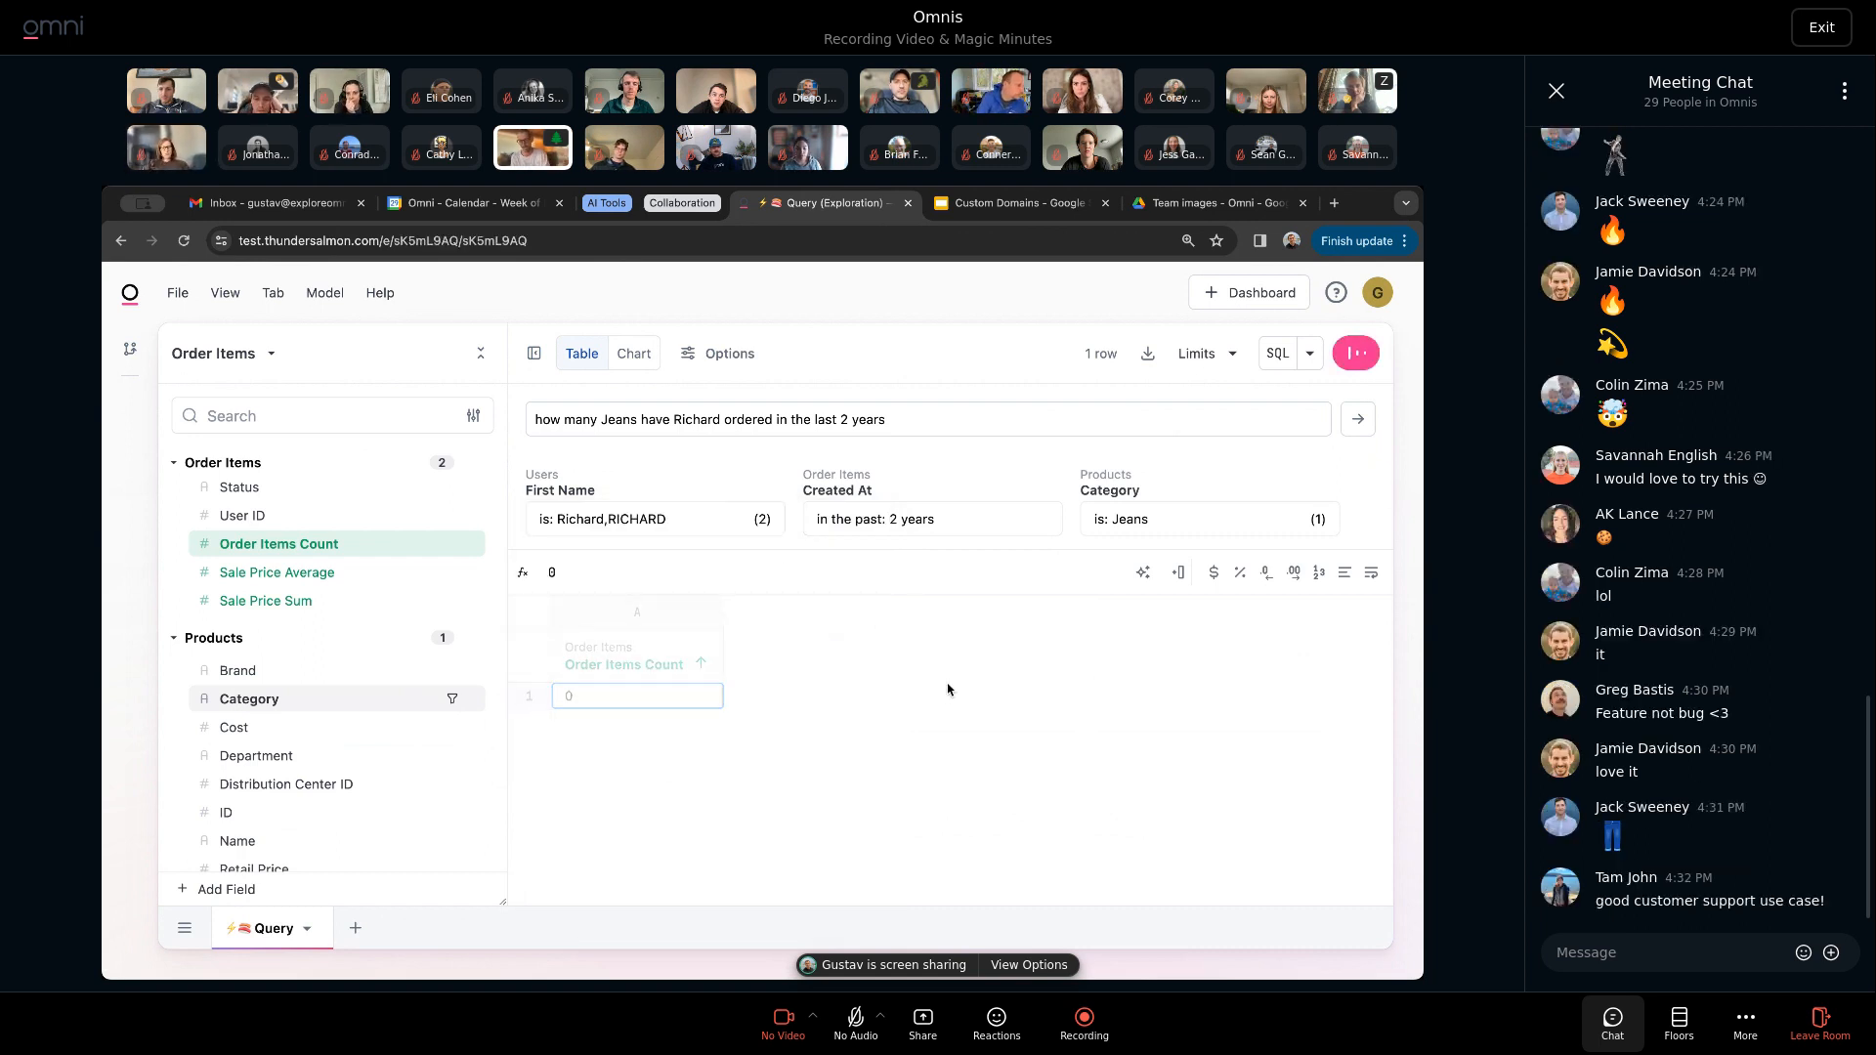